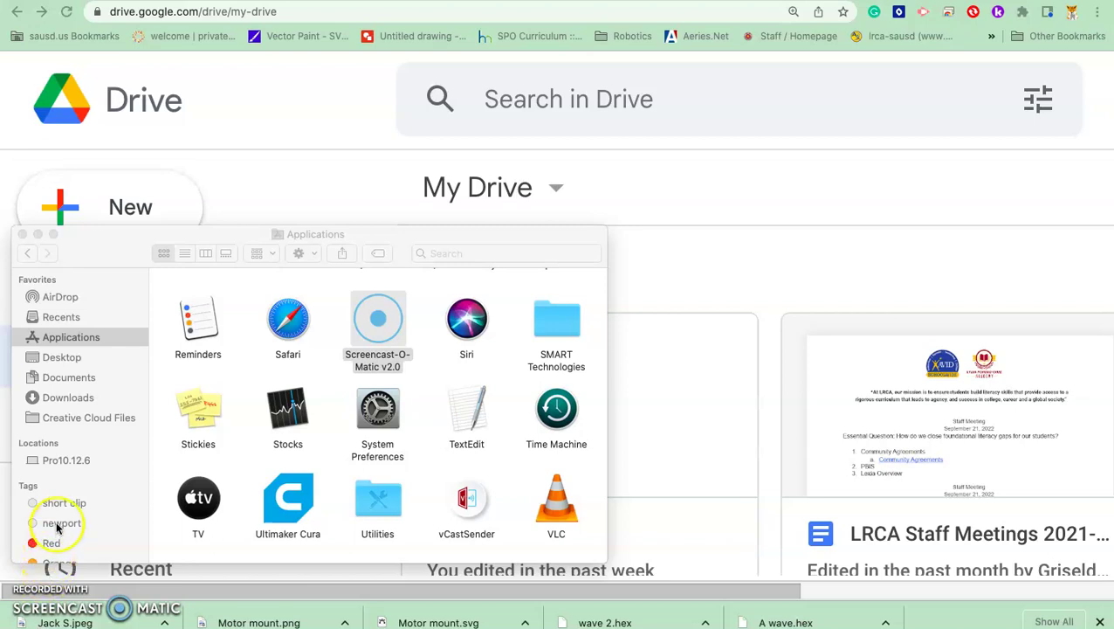
- Create a new Google Drawings file from My Drive
{"action": "left_click", "coordinate": [277, 150]}
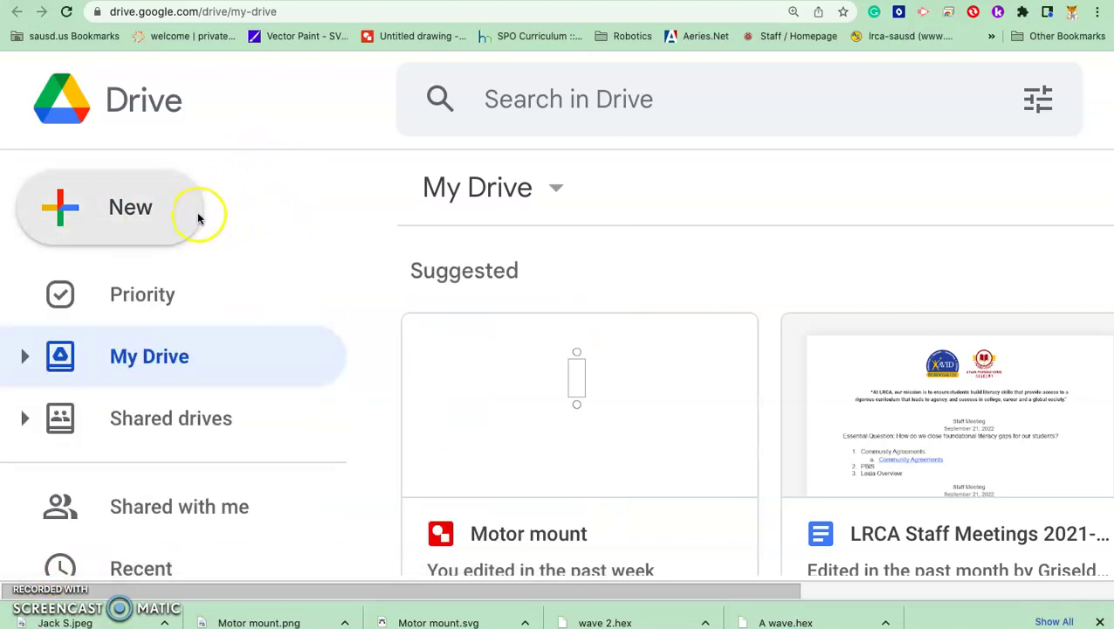
{"action": "left_click", "coordinate": [137, 214]}
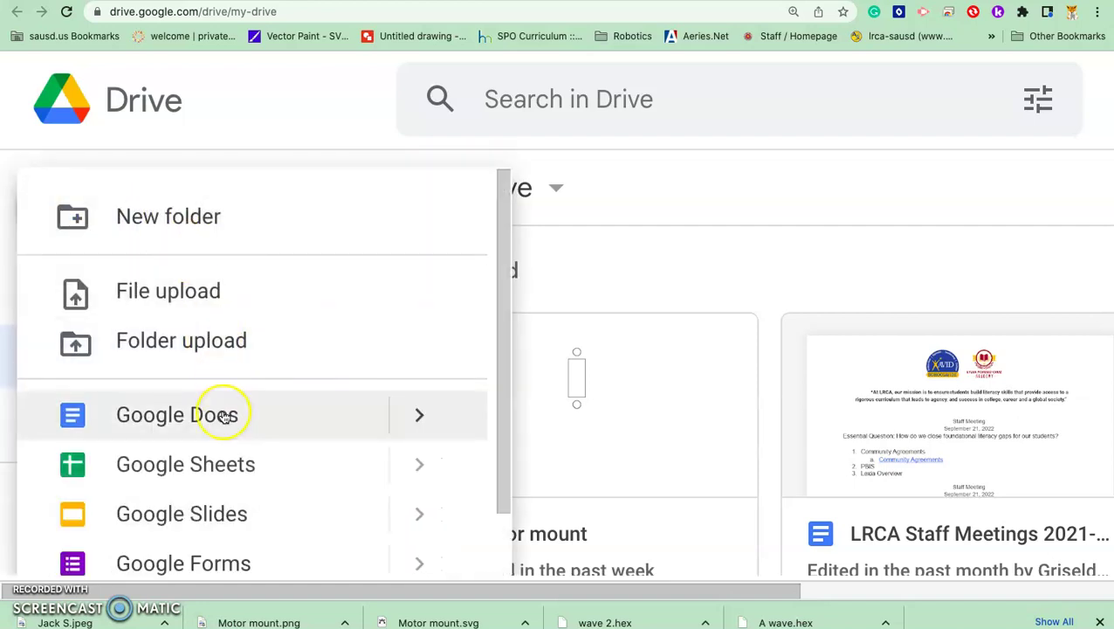
{"action": "scroll", "coordinate": [225, 415], "scroll_direction": "down", "scroll_amount": 2}
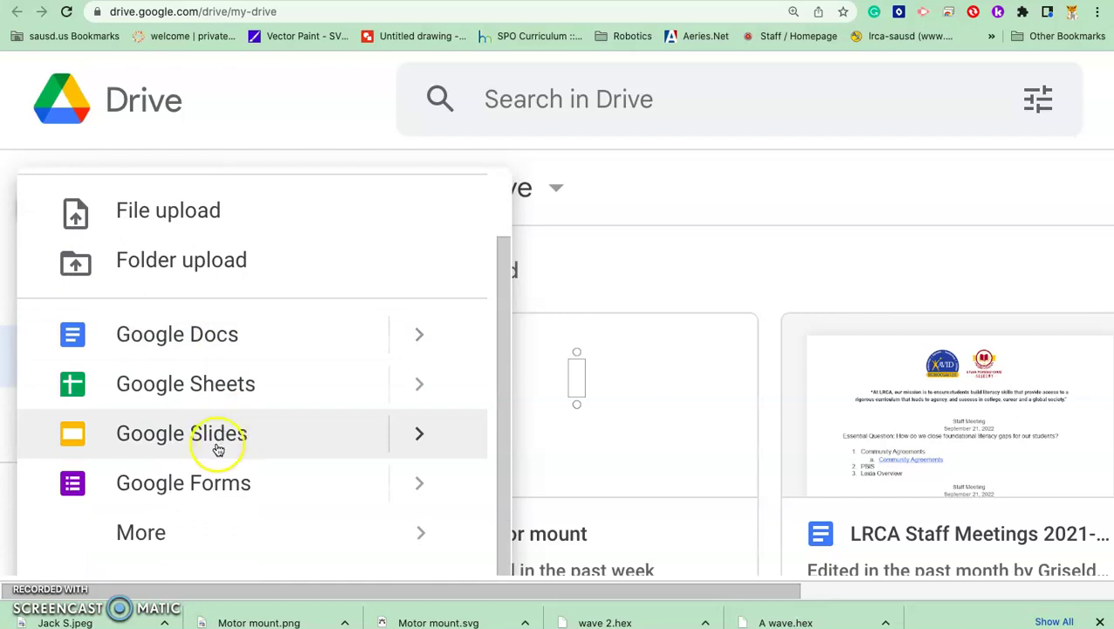
{"action": "mouse_move", "coordinate": [214, 539]}
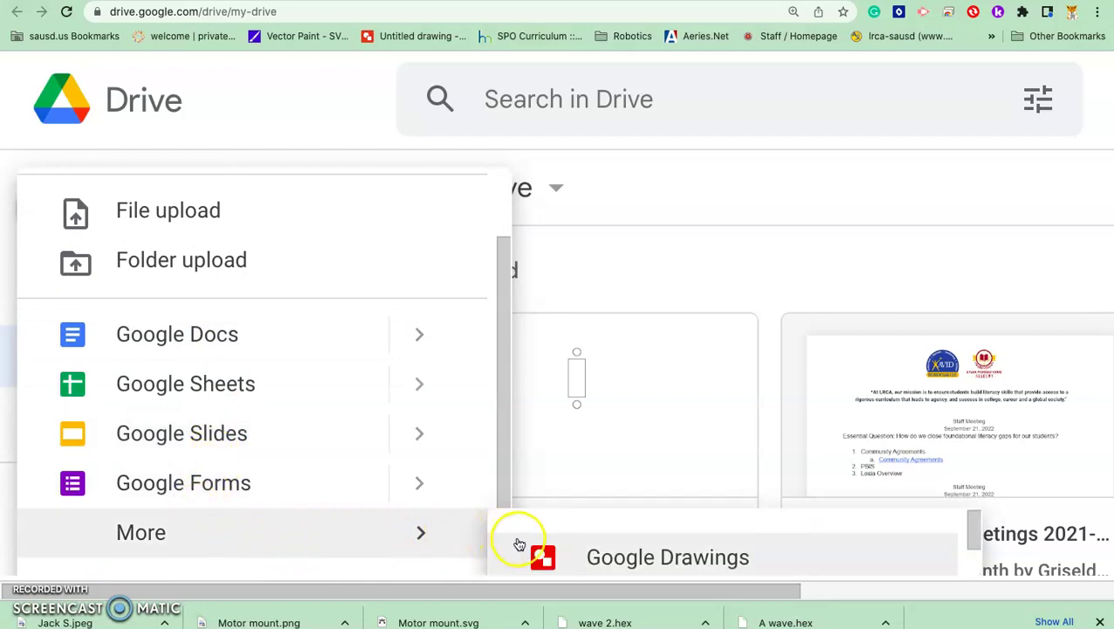
{"action": "left_click", "coordinate": [588, 560]}
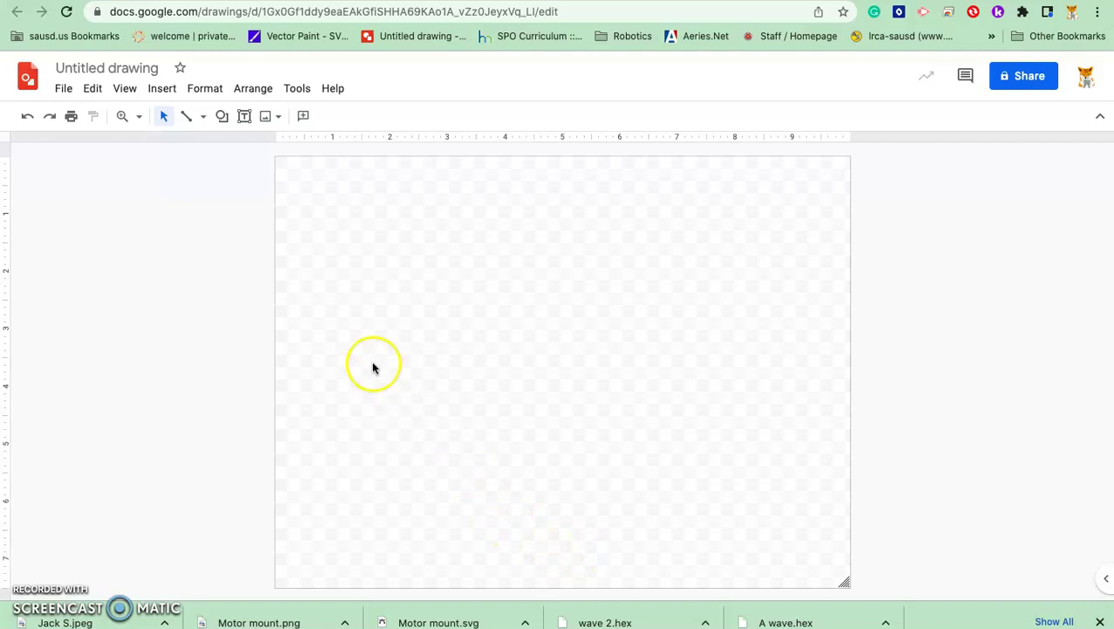
- Rename the untitled drawing as Jack Skellington
{"action": "left_click", "coordinate": [108, 68]}
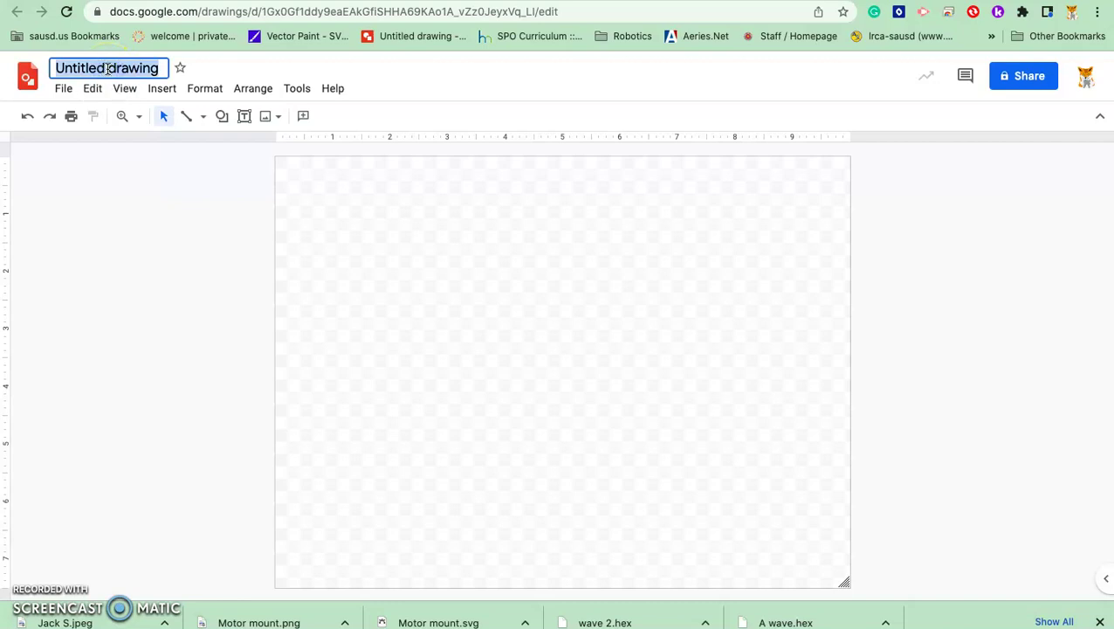
{"action": "type", "text": "Jac"}
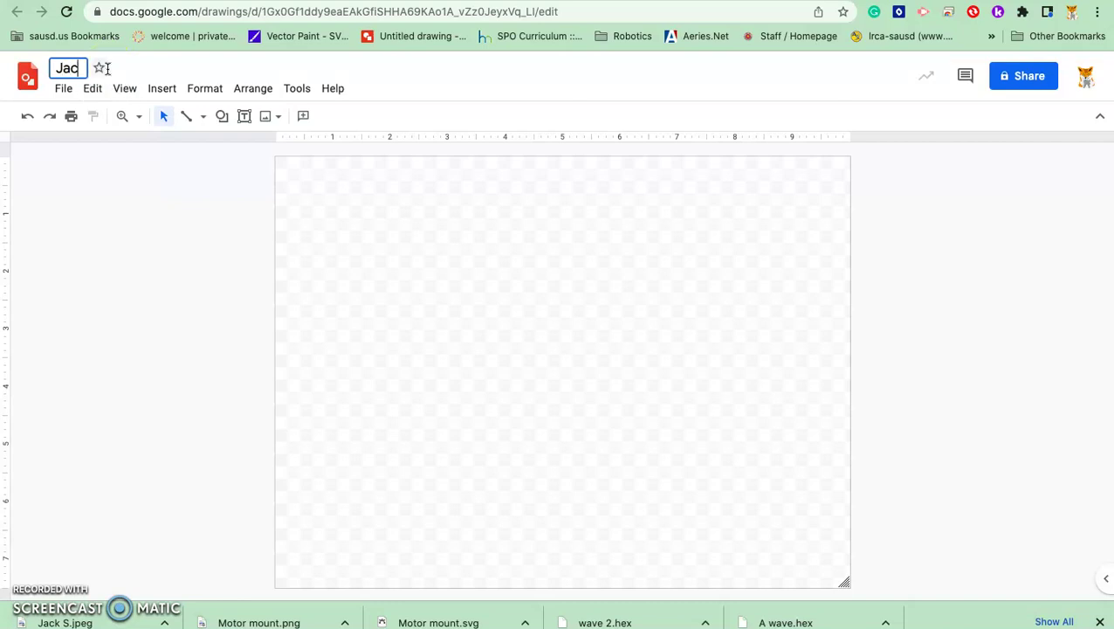
{"action": "type", "text": "k Skell"}
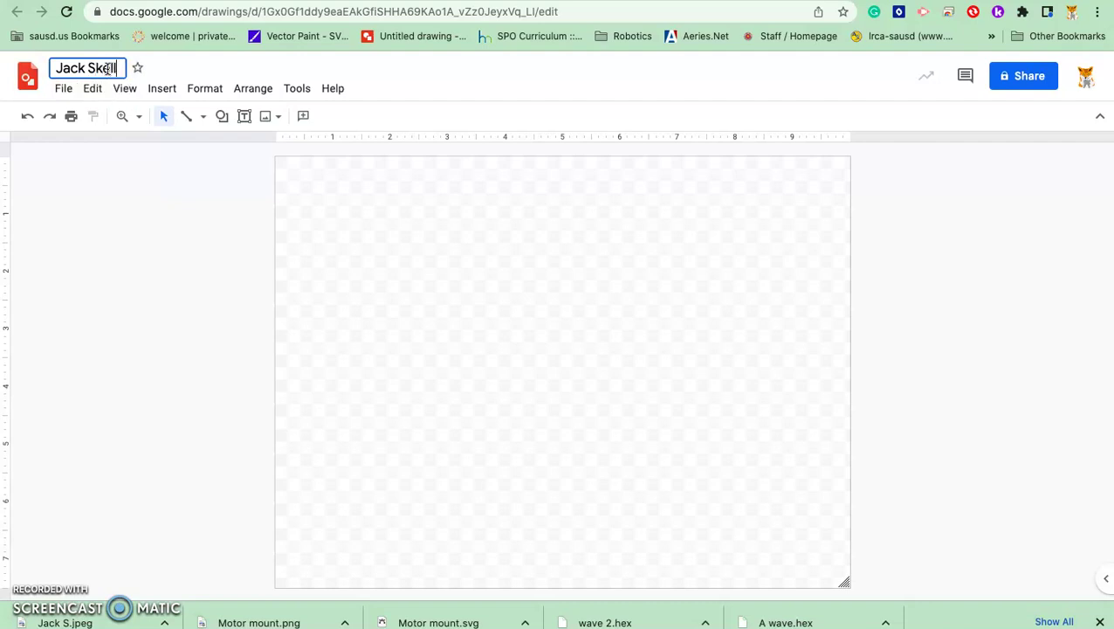
{"action": "type", "text": "ington"}
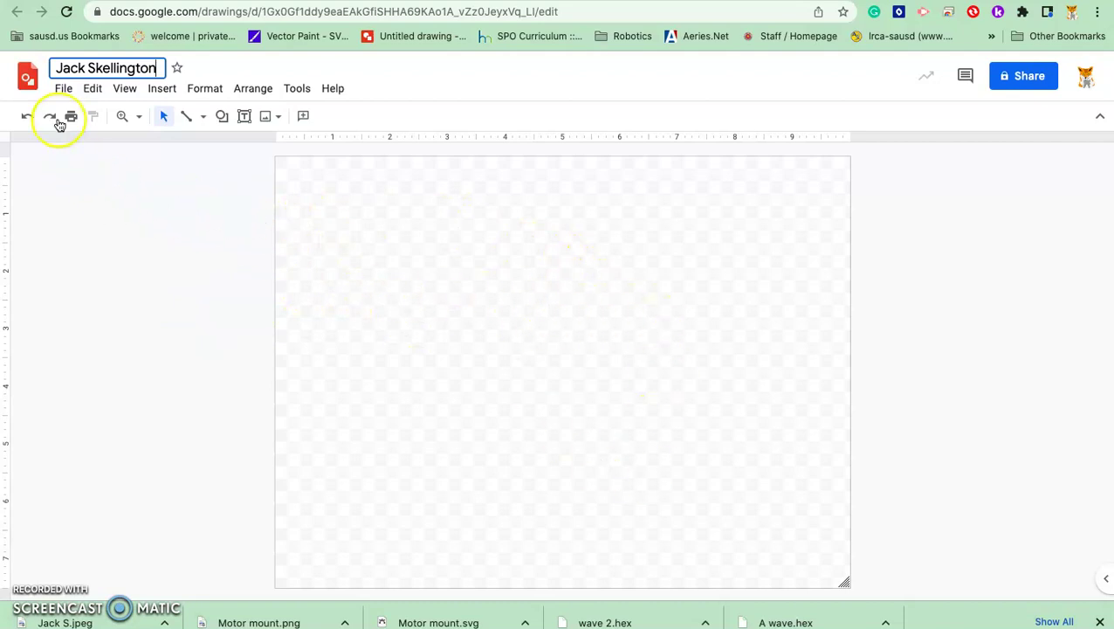
- Set the page to a custom size of 6 × 6 inches and apply it
{"action": "left_click", "coordinate": [63, 90]}
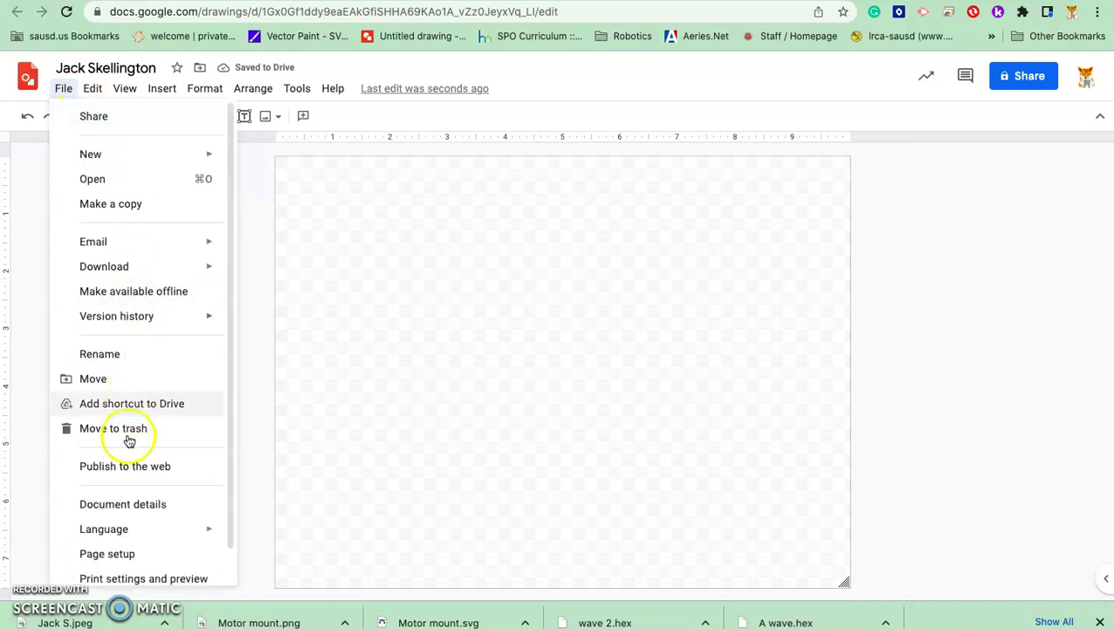
{"action": "left_click", "coordinate": [120, 557]}
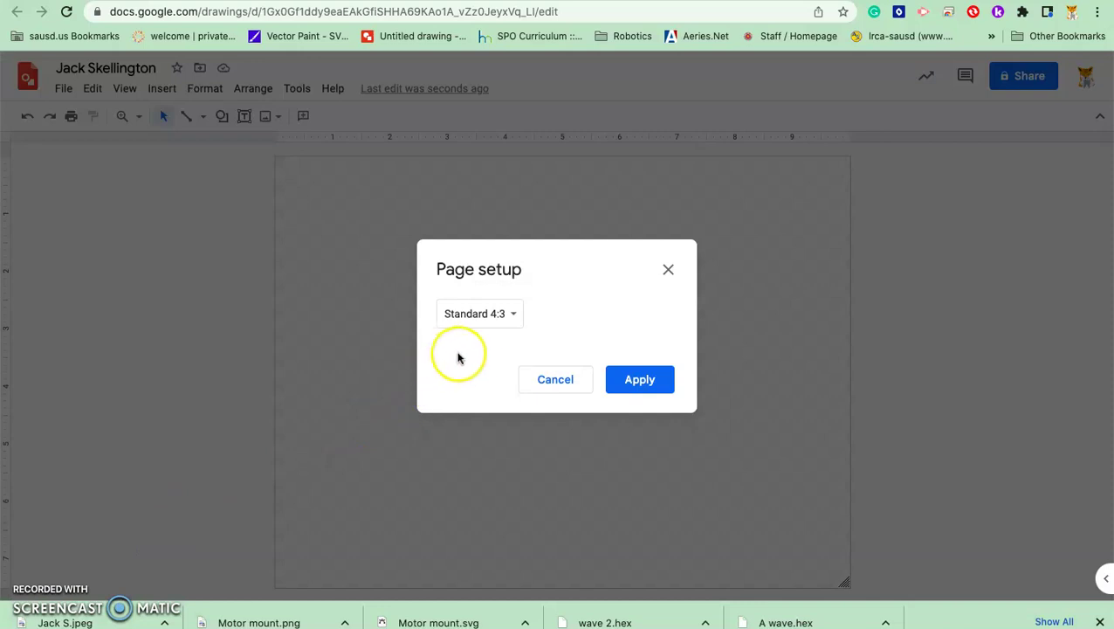
{"action": "left_click", "coordinate": [513, 316]}
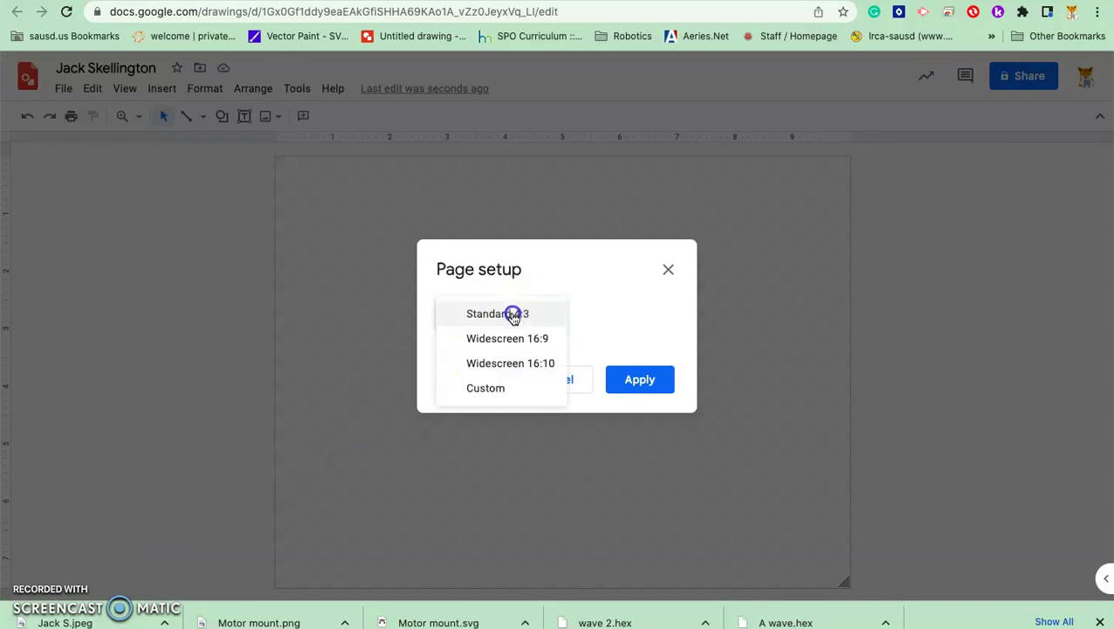
{"action": "left_click", "coordinate": [497, 388]}
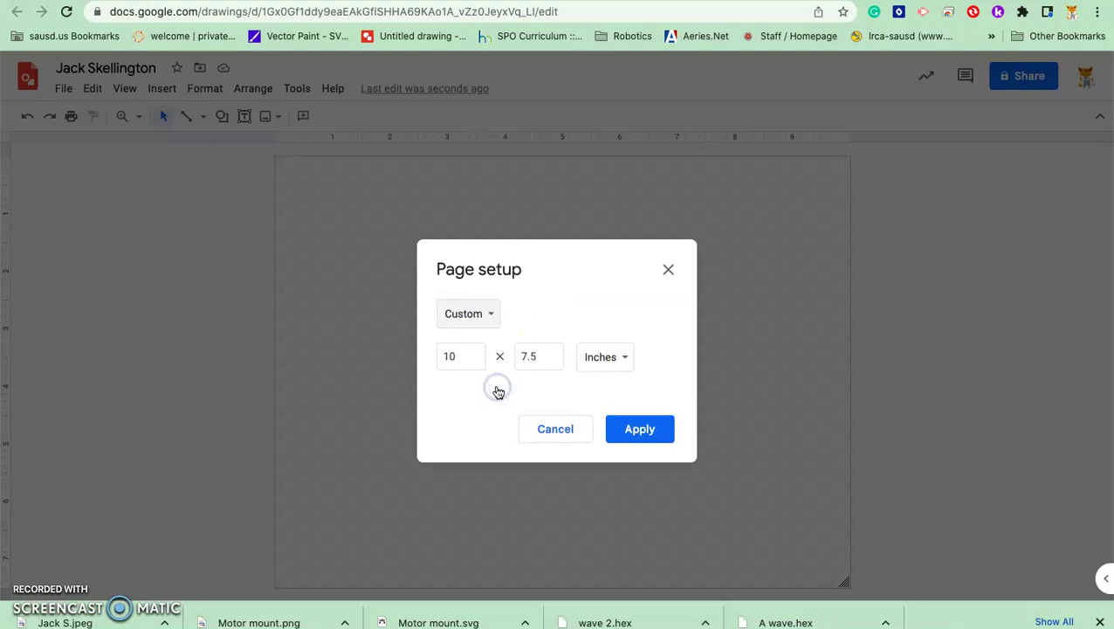
{"action": "left_click", "coordinate": [467, 357]}
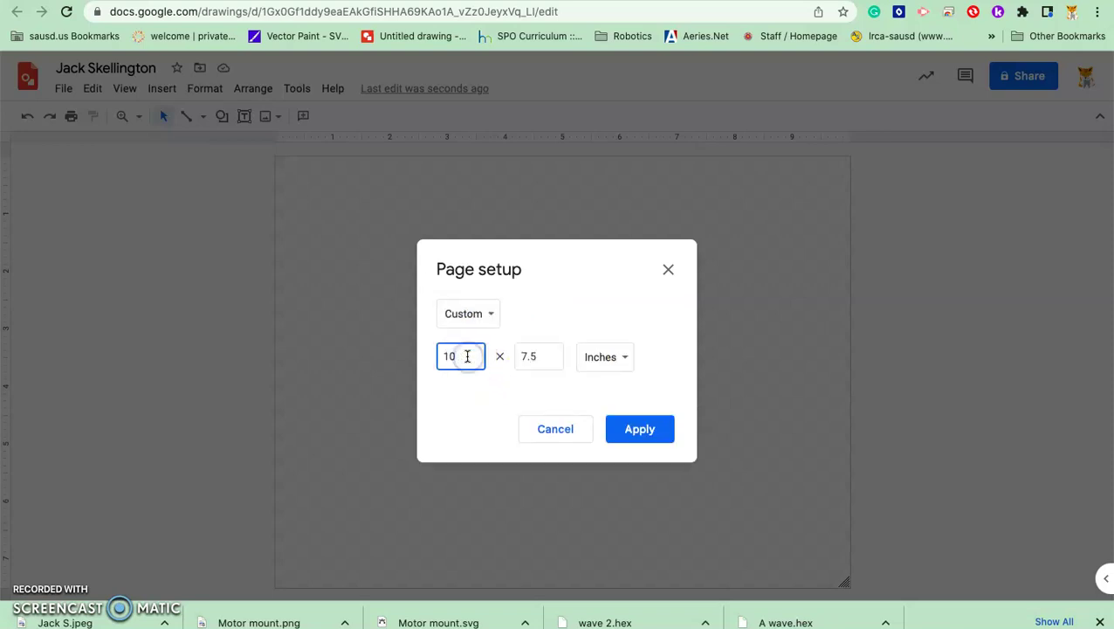
{"action": "key", "text": "BackSpace"}
{"action": "key", "text": "BackSpace"}
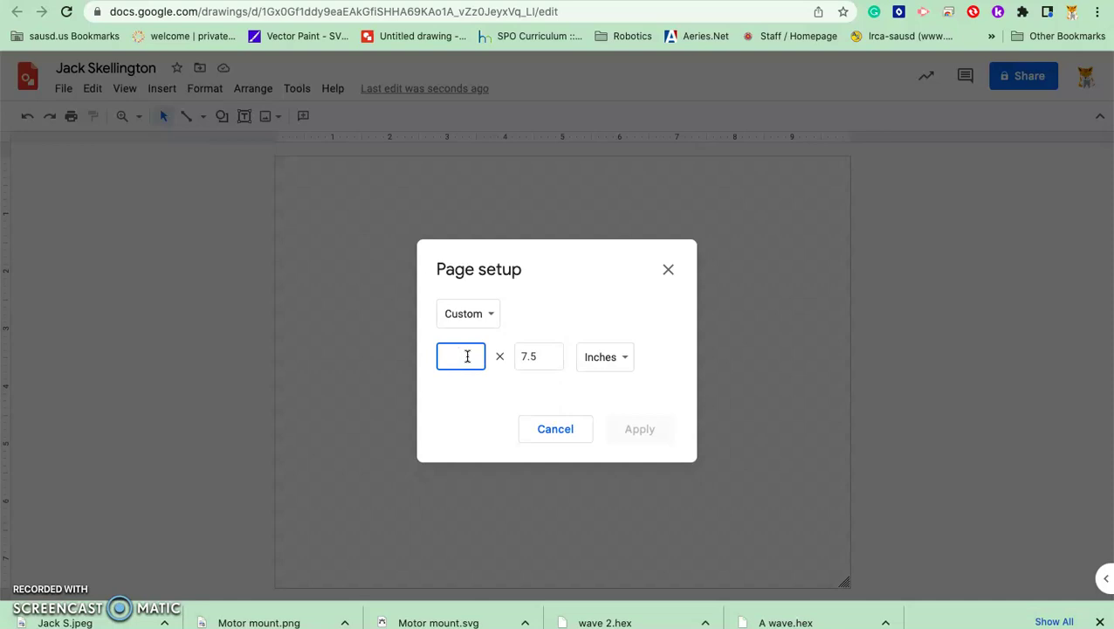
{"action": "type", "text": "6"}
{"action": "left_click", "coordinate": [544, 356]}
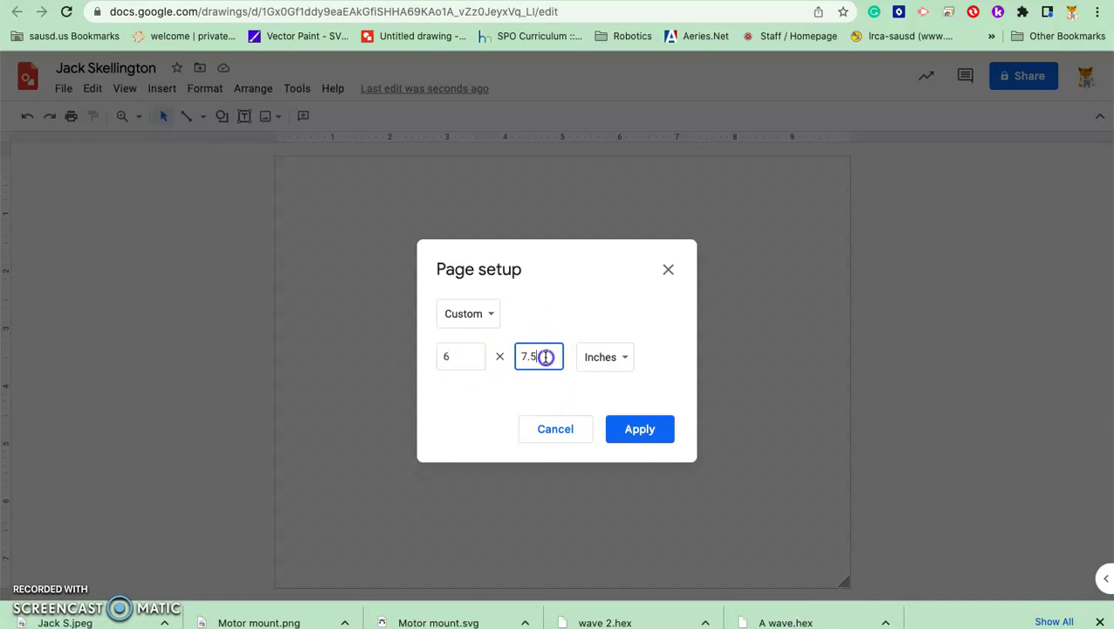
{"action": "key", "text": "BackSpace"}
{"action": "key", "text": "BackSpace"}
{"action": "key", "text": "BackSpace"}
{"action": "type", "text": "6"}
{"action": "left_click", "coordinate": [632, 431]}
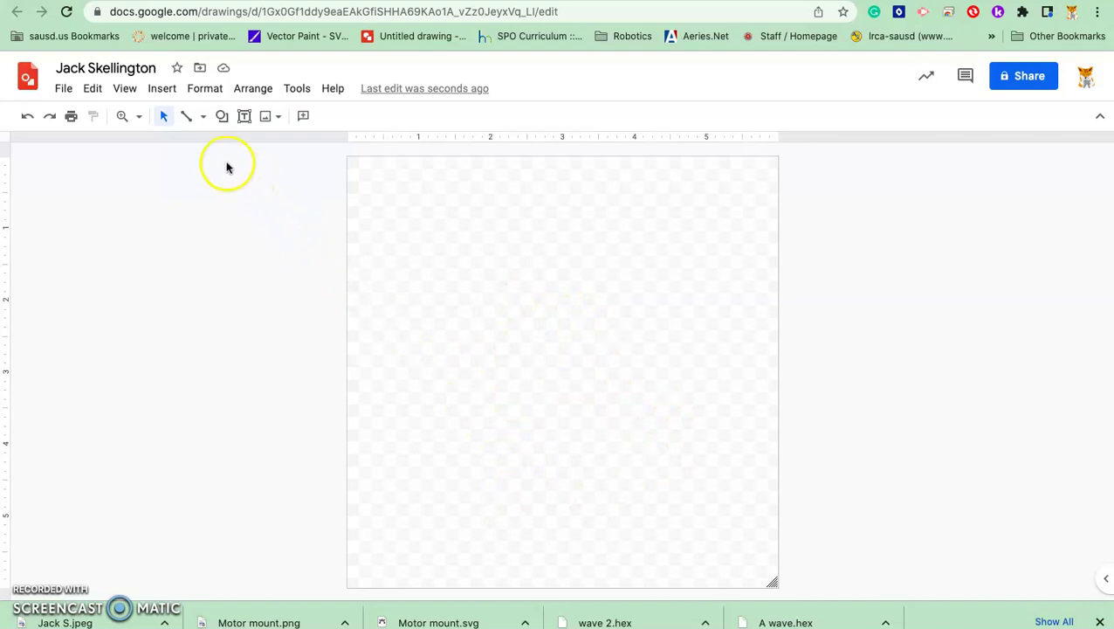
{"action": "left_click", "coordinate": [162, 88]}
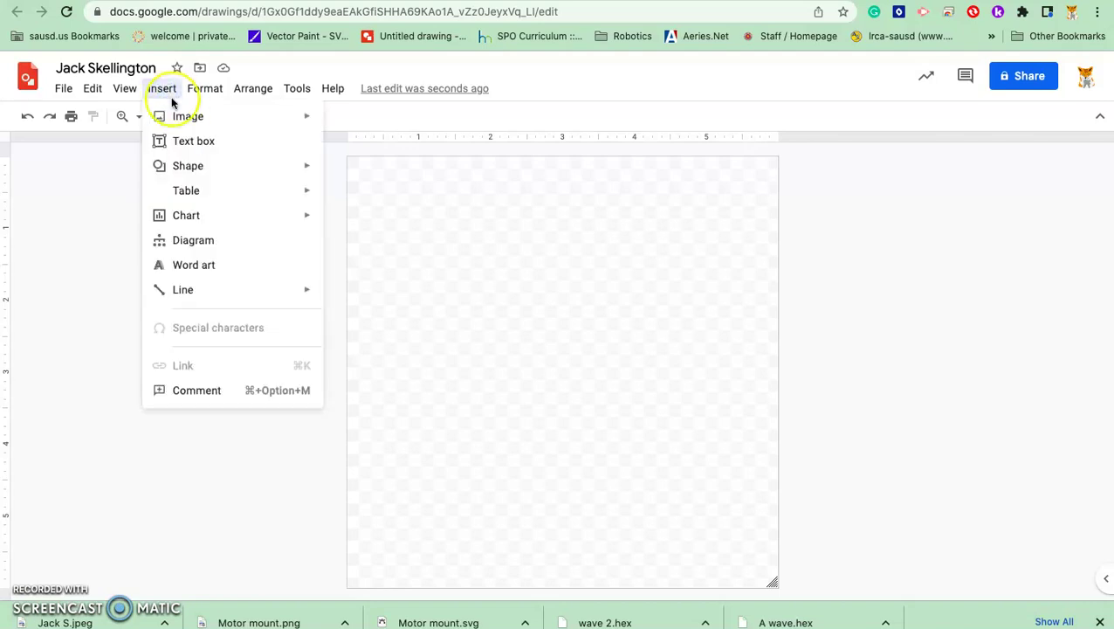
{"action": "mouse_move", "coordinate": [187, 120]}
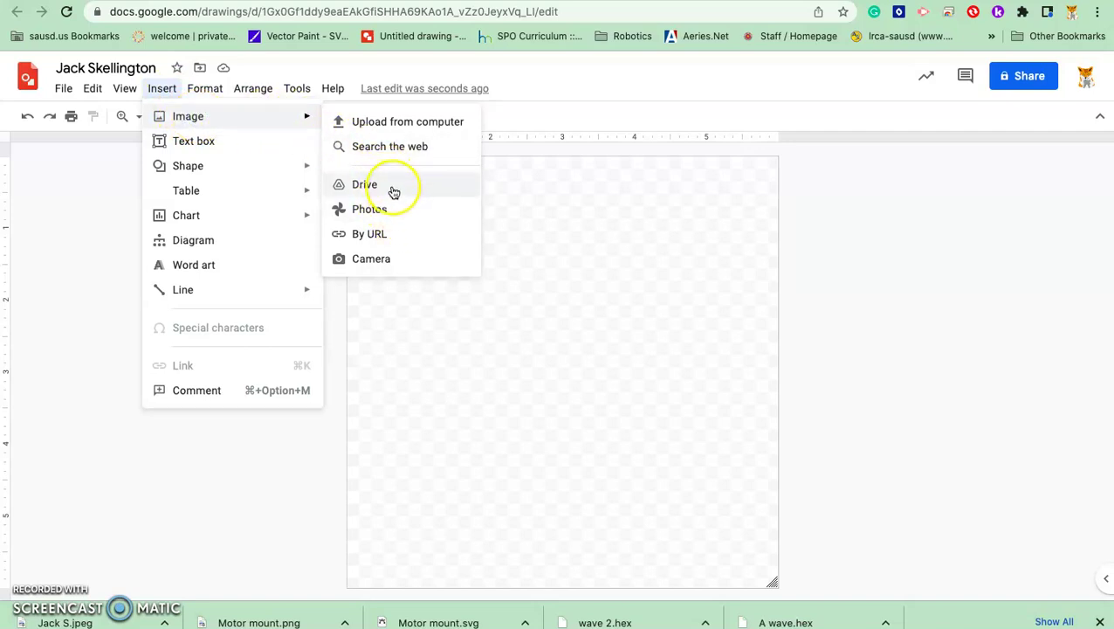
{"action": "left_click", "coordinate": [383, 124]}
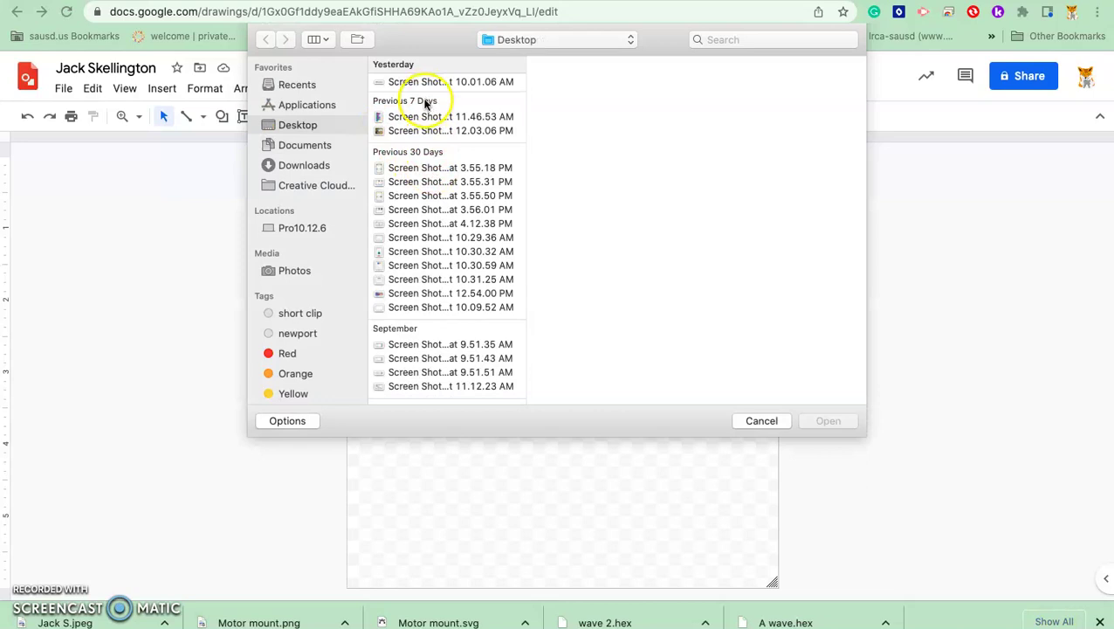
{"action": "left_click", "coordinate": [295, 148]}
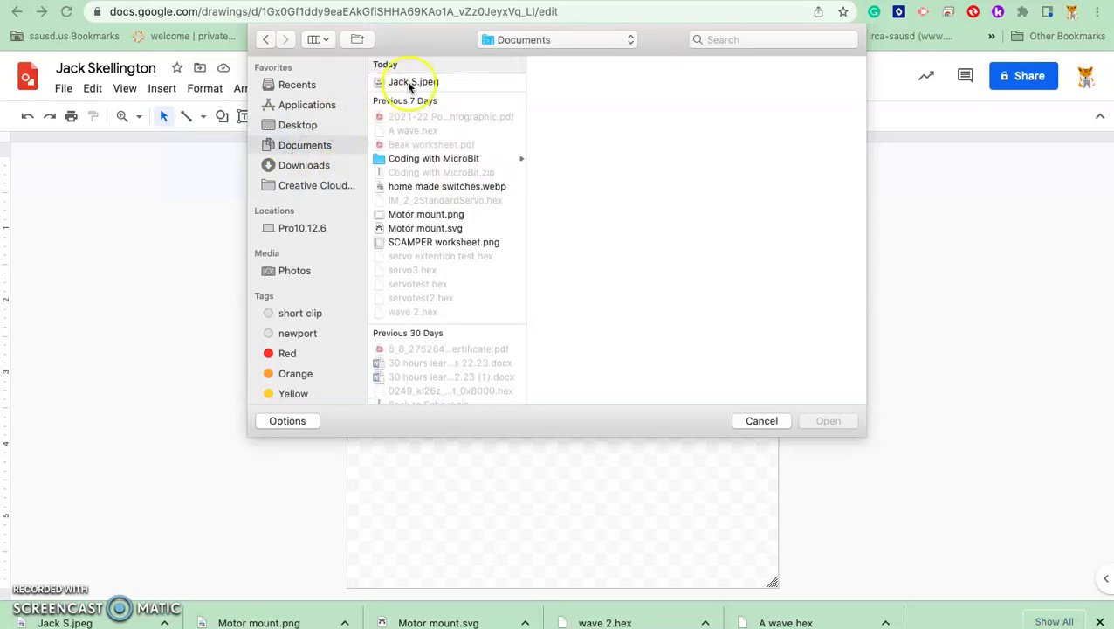
{"action": "left_click", "coordinate": [407, 81]}
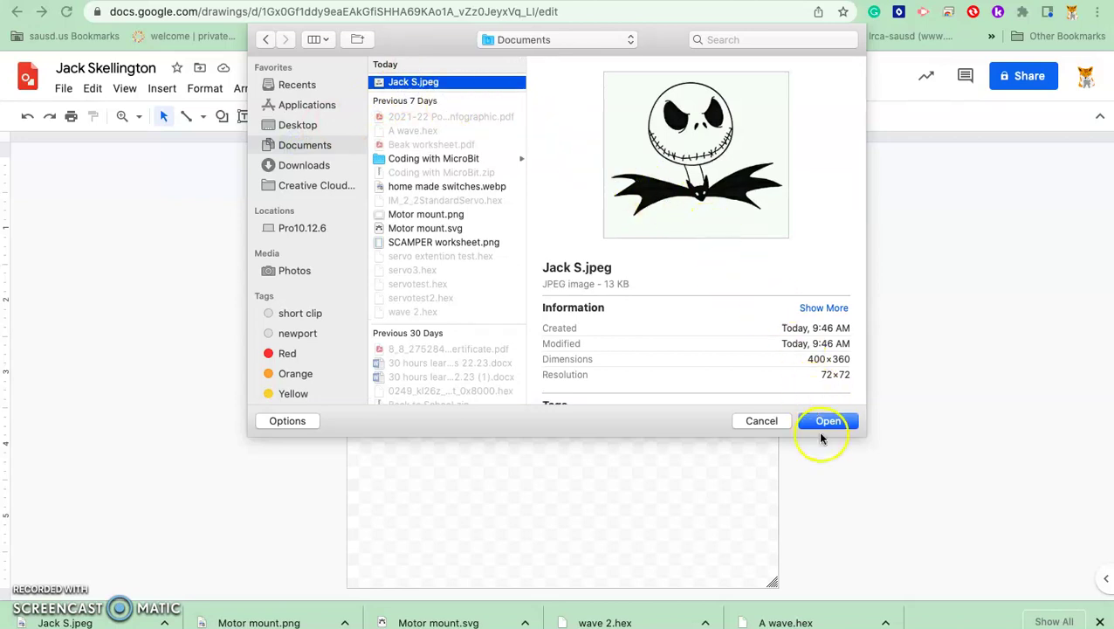
{"action": "left_click", "coordinate": [823, 422]}
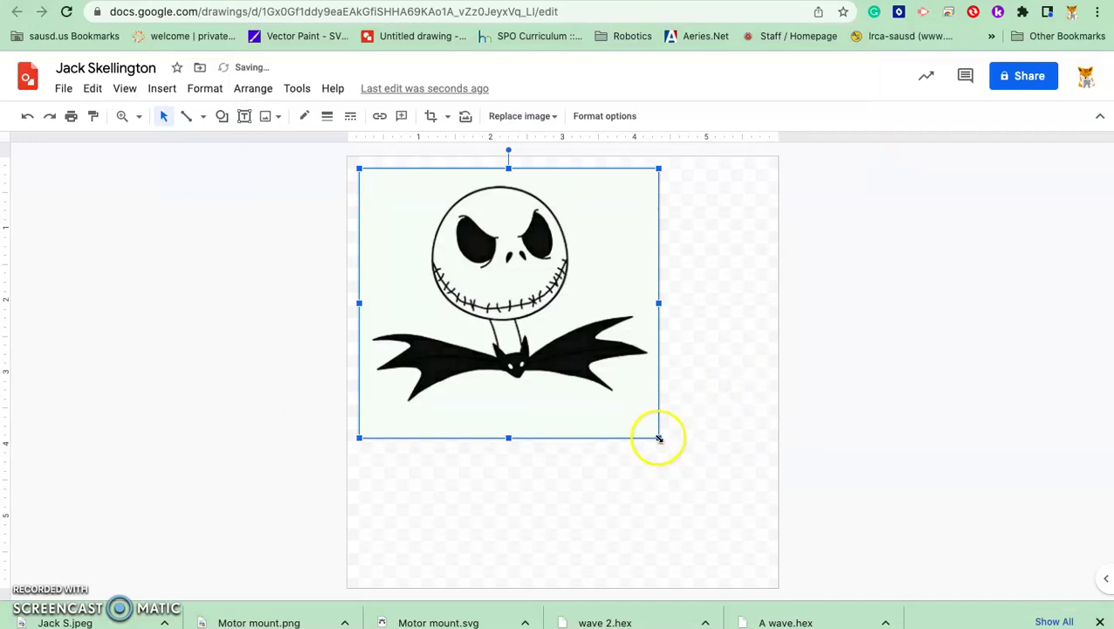
- Enlarge the inserted image proportionally to the full page width and center it vertically on the page
{"action": "left_click_drag", "start_coordinate": [658, 438], "coordinate": [686, 467]}
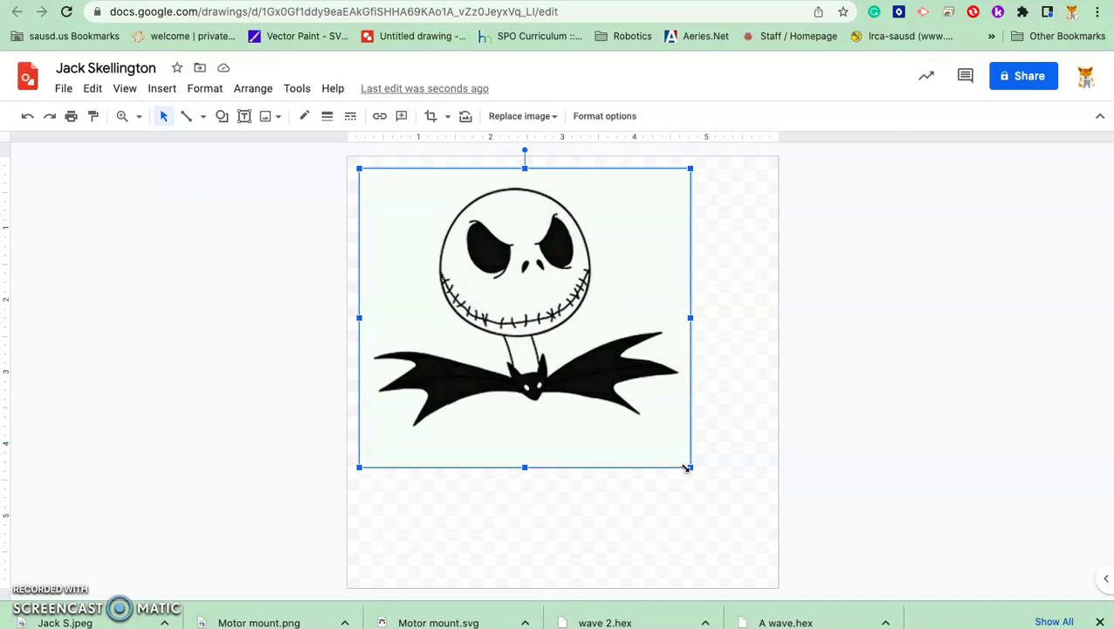
{"action": "left_click_drag", "start_coordinate": [687, 468], "coordinate": [729, 468]}
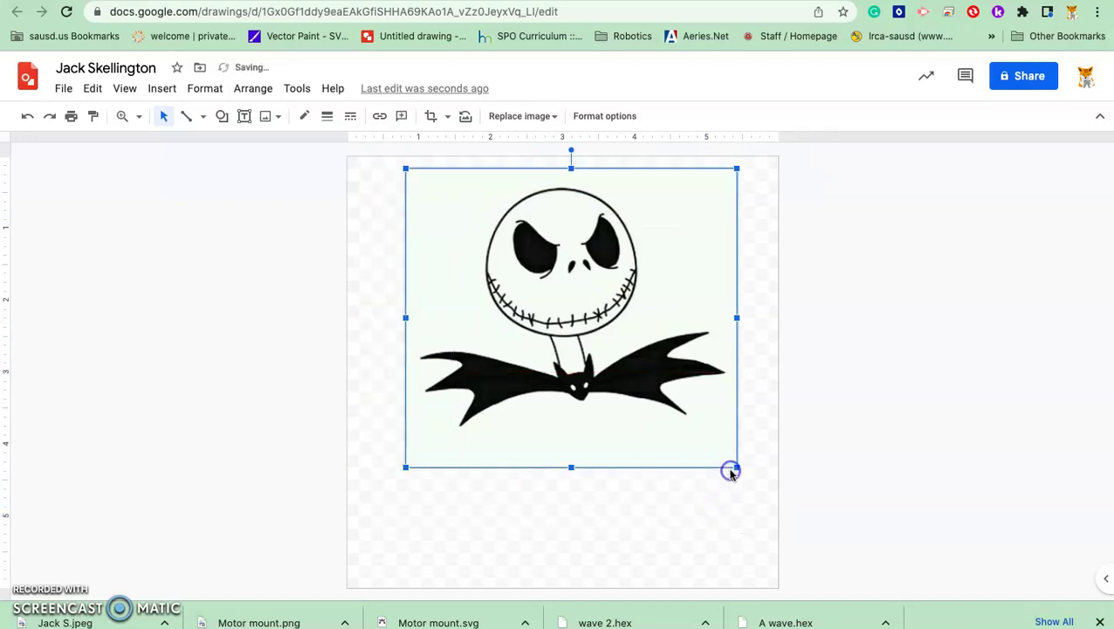
{"action": "left_click_drag", "start_coordinate": [565, 314], "coordinate": [521, 307]}
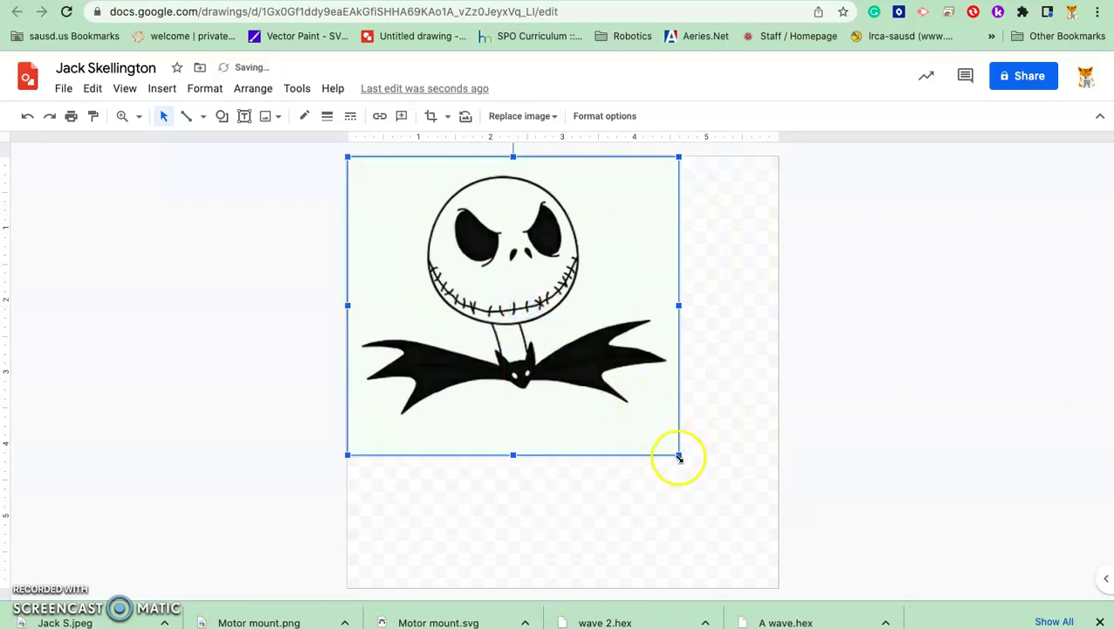
{"action": "left_click_drag", "start_coordinate": [679, 455], "coordinate": [772, 544]}
{"action": "left_click", "coordinate": [699, 437]}
{"action": "left_click_drag", "start_coordinate": [647, 405], "coordinate": [648, 421]}
{"action": "left_click", "coordinate": [635, 368]}
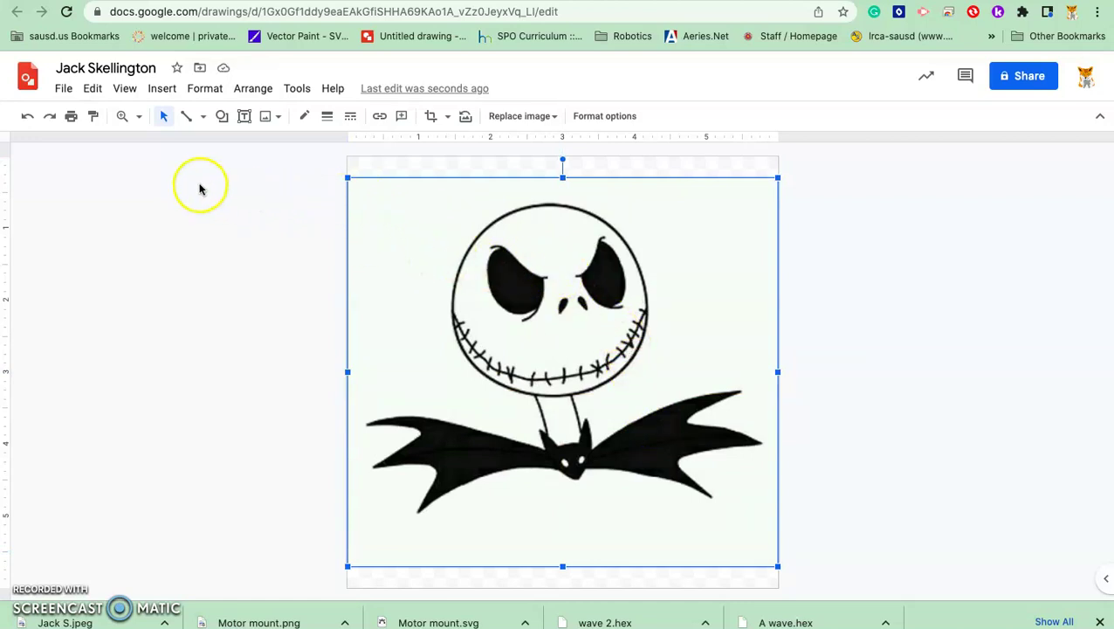
- Activate the Polyline tool and zoom in on the bat-shaped bow tie in the image
{"action": "left_click", "coordinate": [203, 120]}
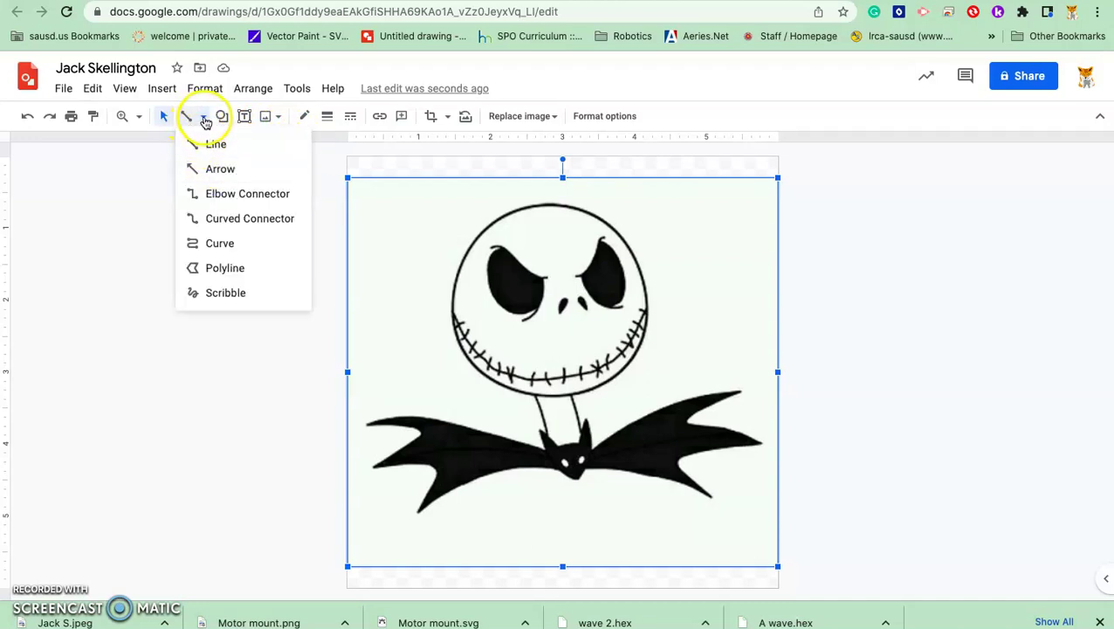
{"action": "left_click", "coordinate": [226, 270]}
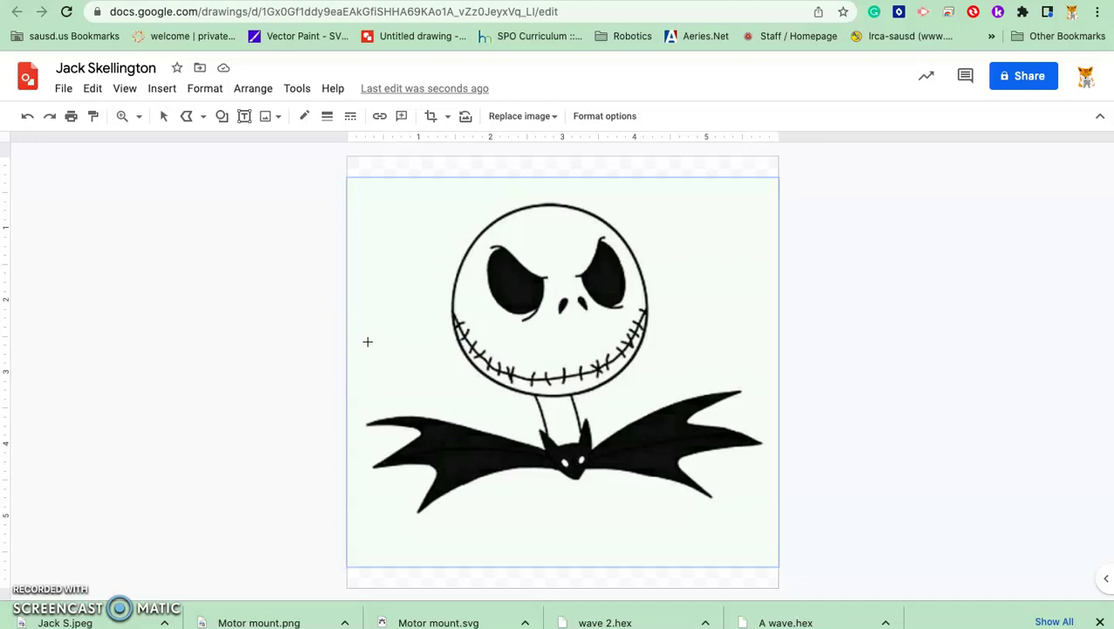
{"action": "left_click", "coordinate": [188, 121]}
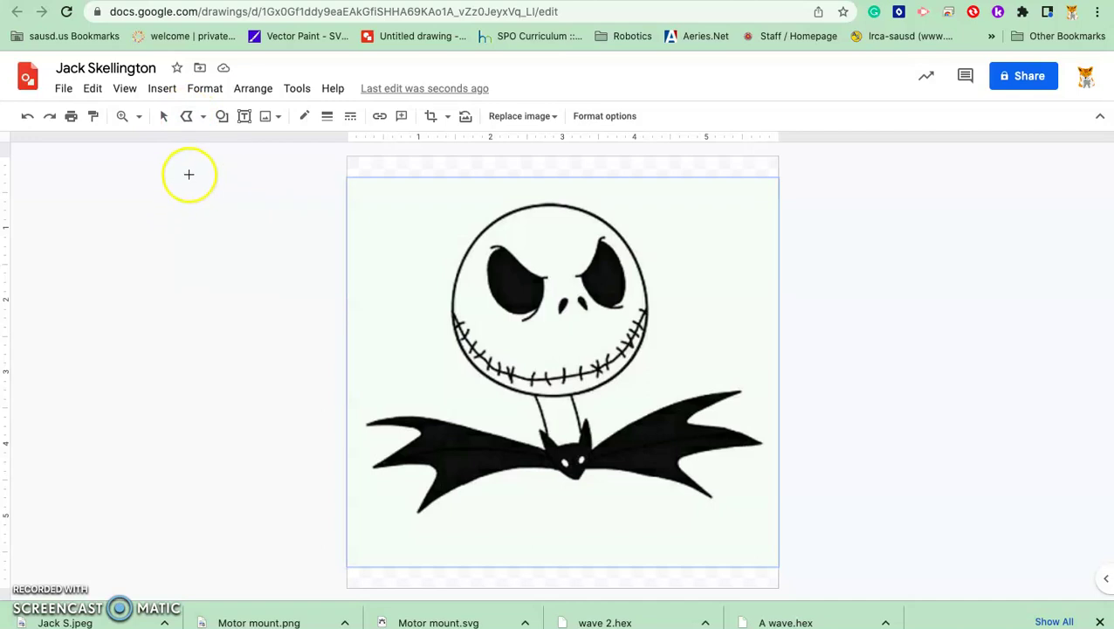
{"action": "left_click", "coordinate": [188, 122]}
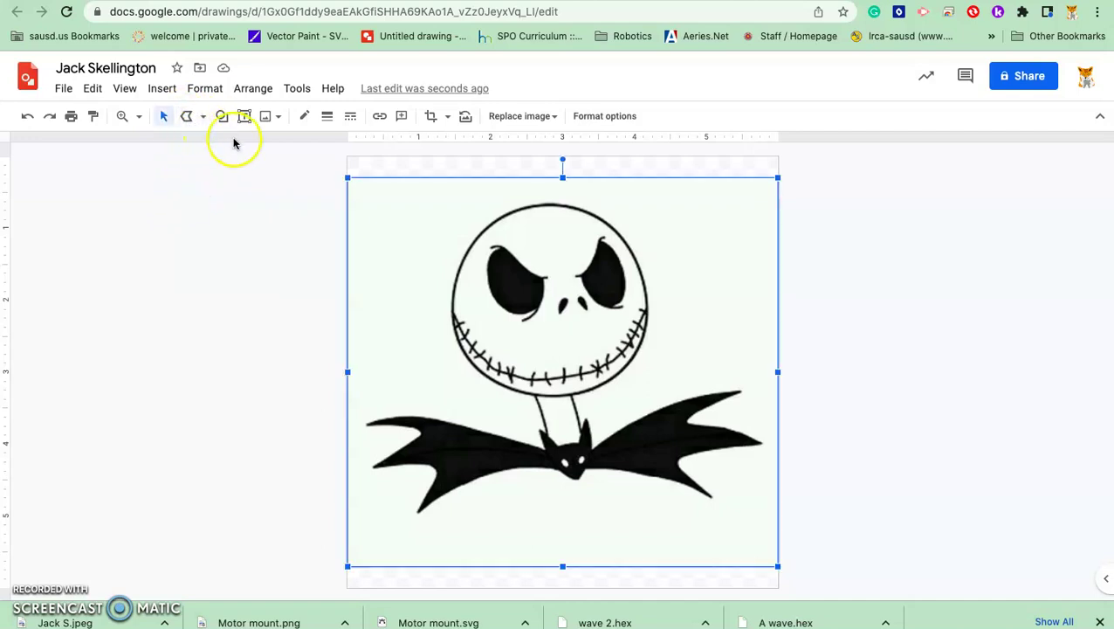
{"action": "left_click", "coordinate": [187, 116]}
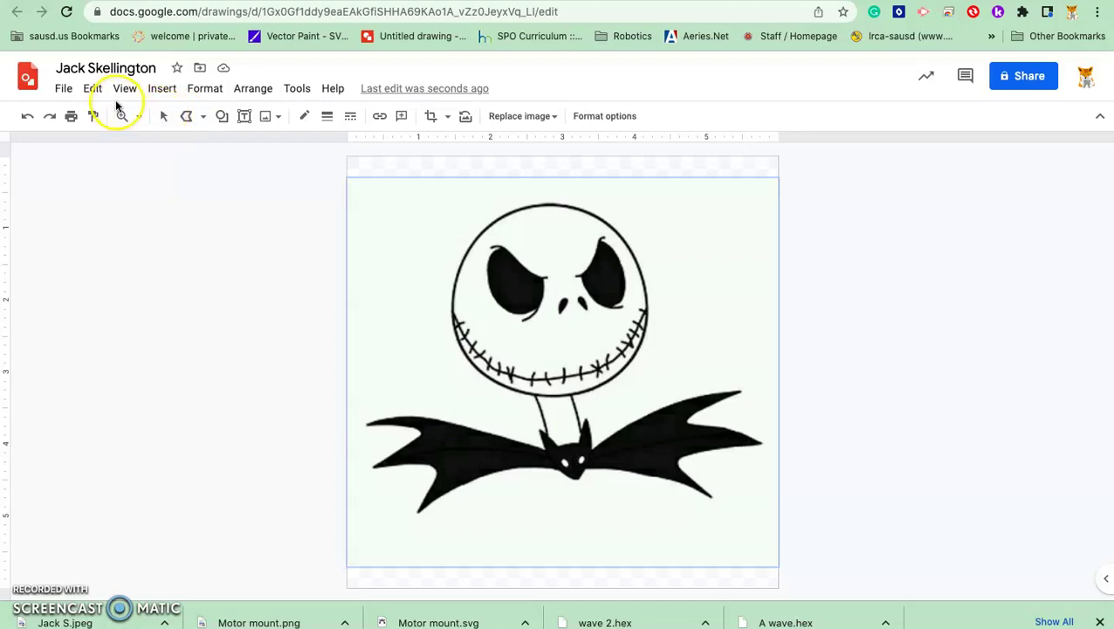
{"action": "left_click", "coordinate": [189, 116]}
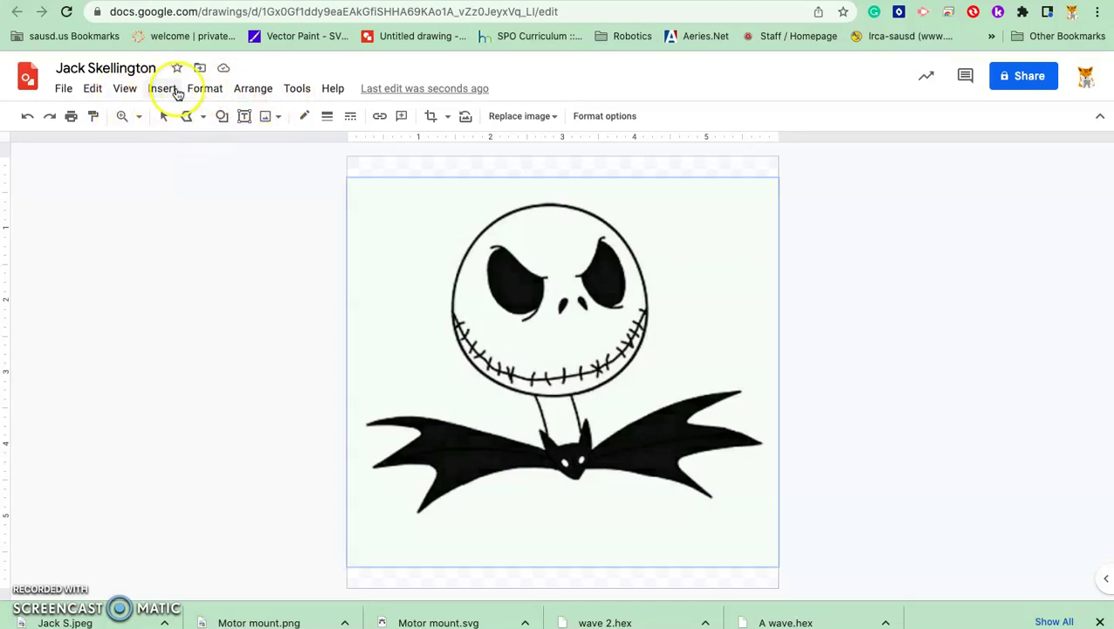
{"action": "left_click", "coordinate": [125, 90]}
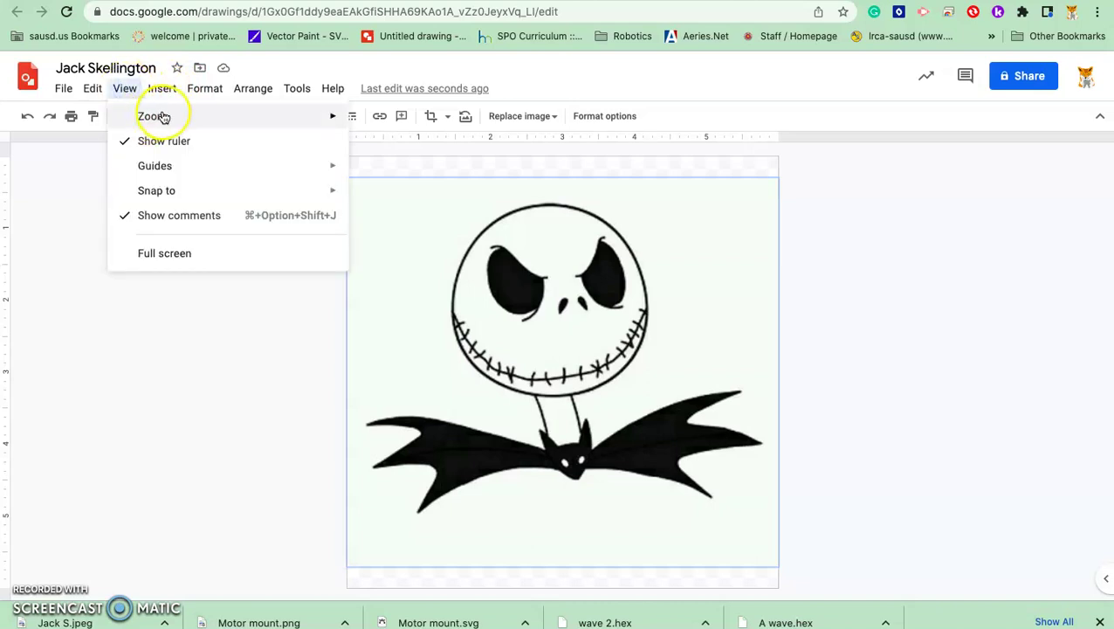
{"action": "mouse_move", "coordinate": [206, 118]}
{"action": "left_click", "coordinate": [395, 196]}
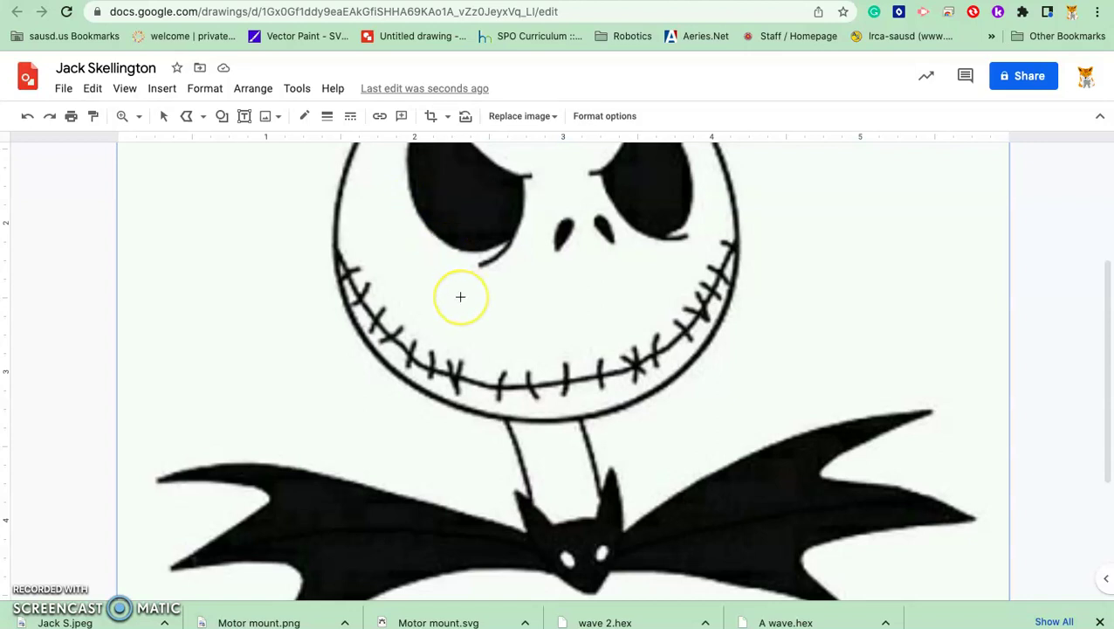
{"action": "scroll", "coordinate": [459, 292], "scroll_direction": "down", "scroll_amount": 3}
{"action": "scroll", "coordinate": [460, 295], "scroll_direction": "down", "scroll_amount": 1}
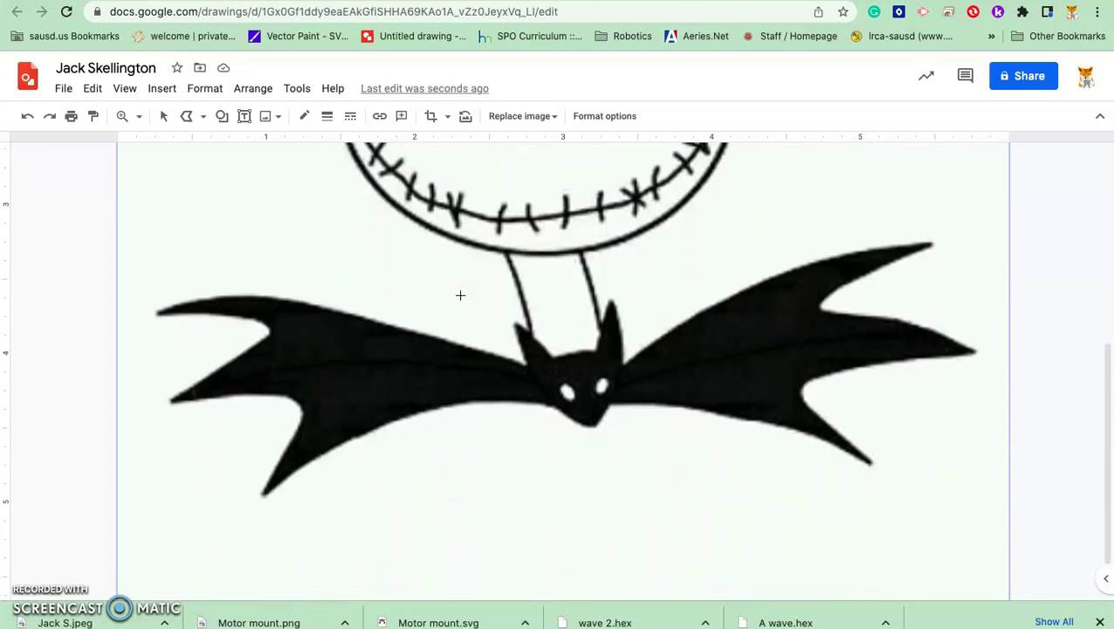
- Try a closed polyline shape along the right wing's lower edge, and undo it
{"action": "mouse_move", "coordinate": [465, 300]}
{"action": "left_mouse_down"}
{"action": "mouse_move", "coordinate": [569, 423]}
{"action": "mouse_move", "coordinate": [533, 424]}
{"action": "left_mouse_up"}
{"action": "mouse_move", "coordinate": [863, 468]}
{"action": "left_mouse_down"}
{"action": "mouse_move", "coordinate": [856, 478]}
{"action": "mouse_move", "coordinate": [871, 464]}
{"action": "mouse_move", "coordinate": [834, 443]}
{"action": "mouse_move", "coordinate": [752, 421]}
{"action": "left_mouse_up"}
{"action": "left_click", "coordinate": [724, 417]}
{"action": "left_click", "coordinate": [693, 410]}
{"action": "left_click", "coordinate": [628, 434]}
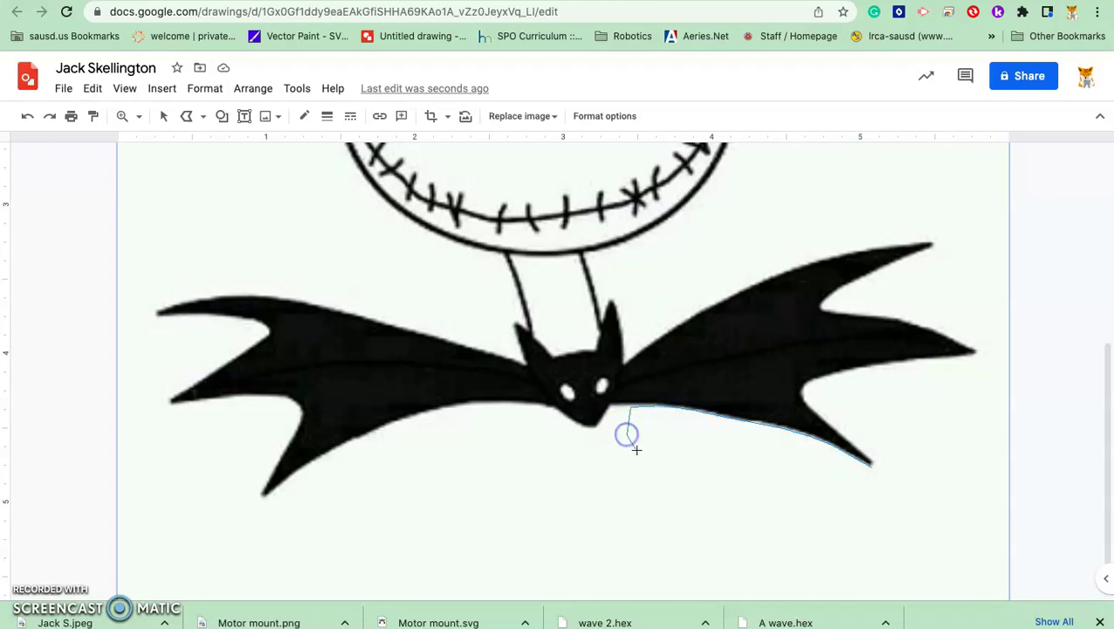
{"action": "left_click", "coordinate": [689, 467]}
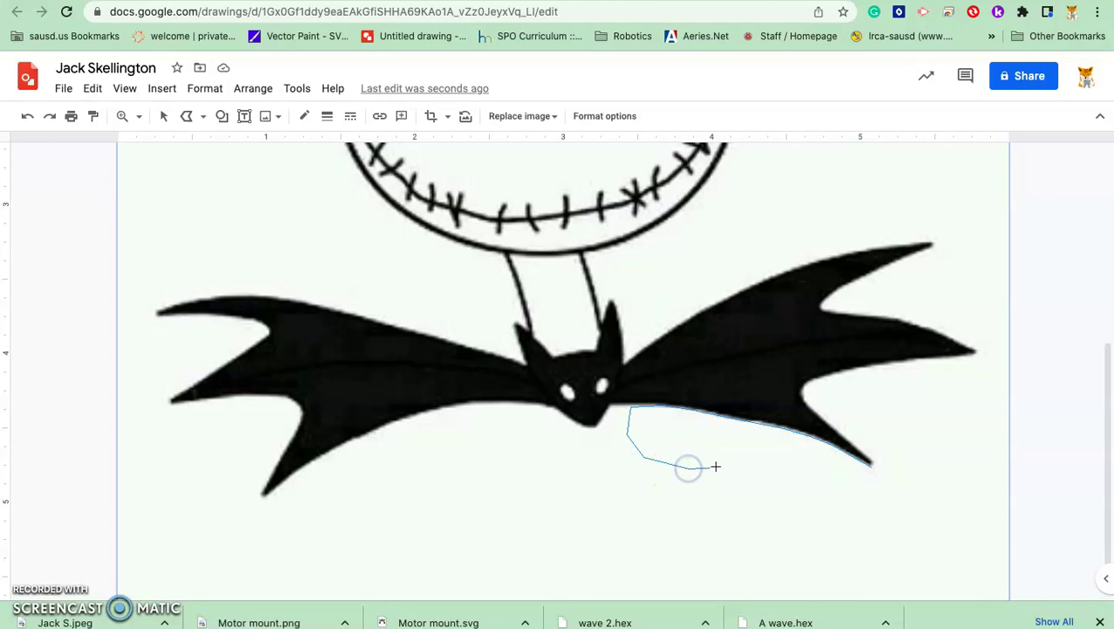
{"action": "left_click", "coordinate": [721, 460]}
{"action": "left_click", "coordinate": [755, 452]}
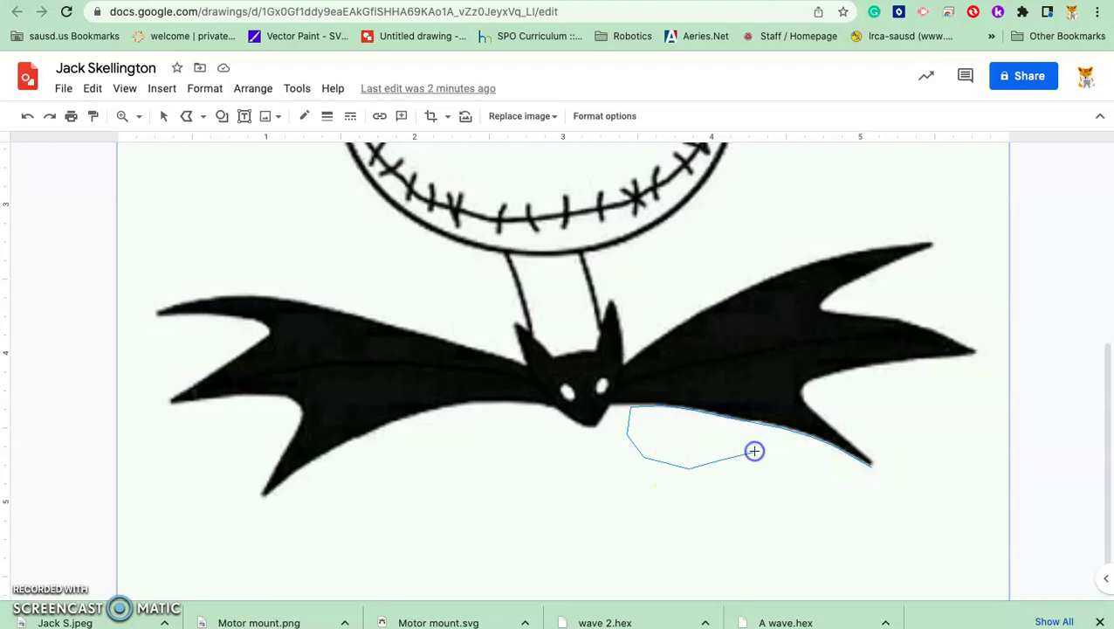
{"action": "left_click", "coordinate": [774, 476]}
{"action": "left_click", "coordinate": [801, 473]}
{"action": "left_click", "coordinate": [825, 479]}
{"action": "left_click", "coordinate": [836, 493]}
{"action": "left_click", "coordinate": [851, 511]}
{"action": "left_click", "coordinate": [864, 513]}
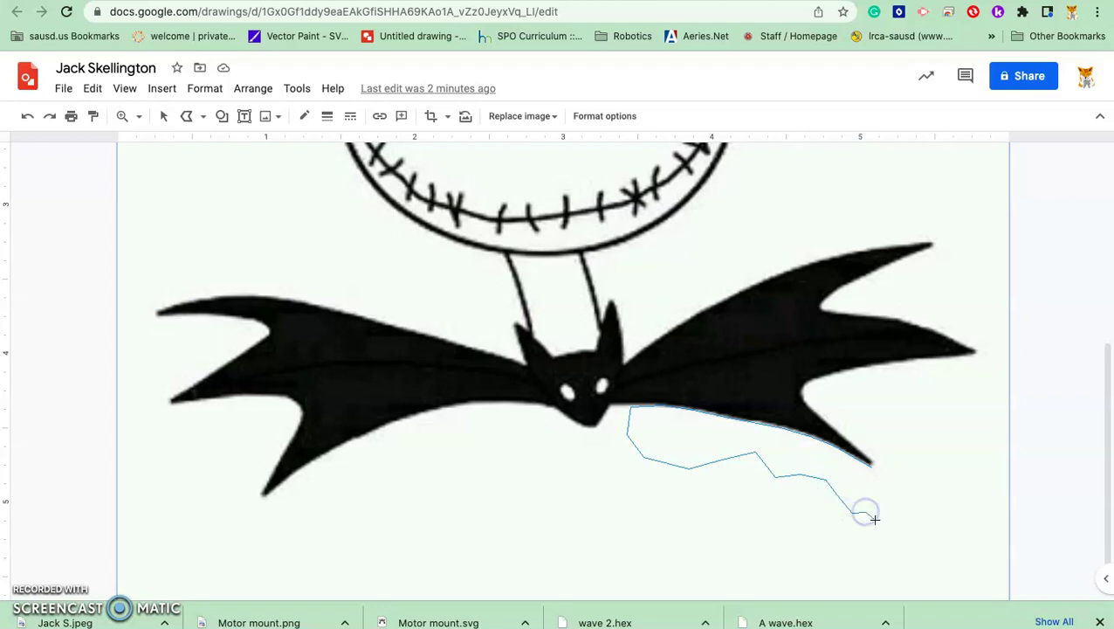
{"action": "left_click", "coordinate": [910, 528]}
{"action": "left_click", "coordinate": [909, 505]}
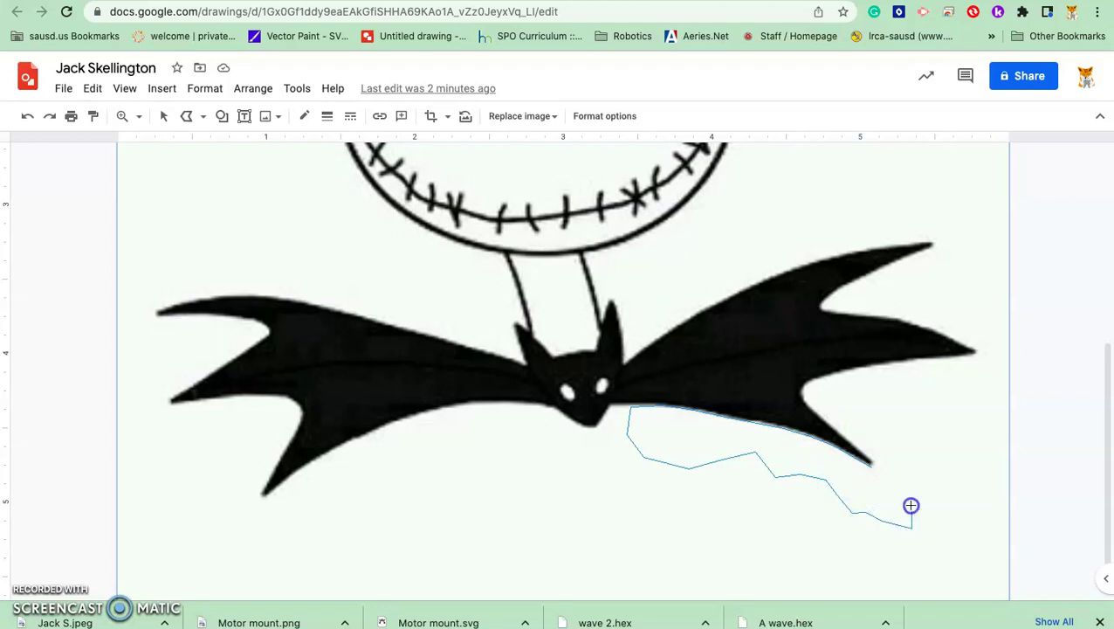
{"action": "left_click", "coordinate": [906, 496]}
{"action": "left_click", "coordinate": [895, 488]}
{"action": "left_click", "coordinate": [881, 475]}
{"action": "left_click", "coordinate": [867, 463]}
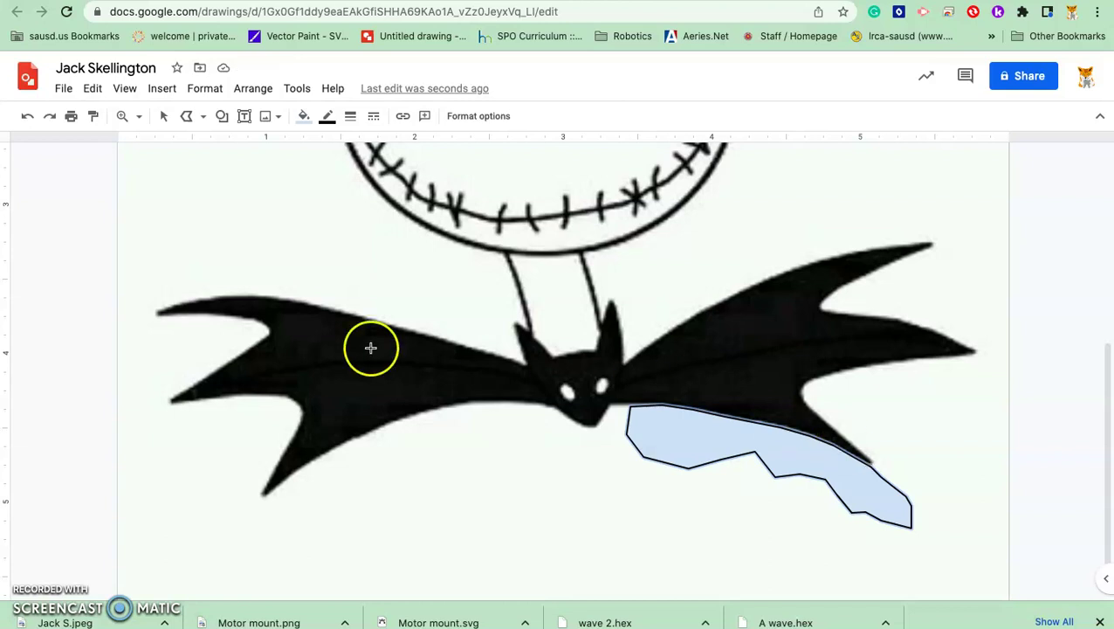
{"action": "left_click", "coordinate": [27, 117]}
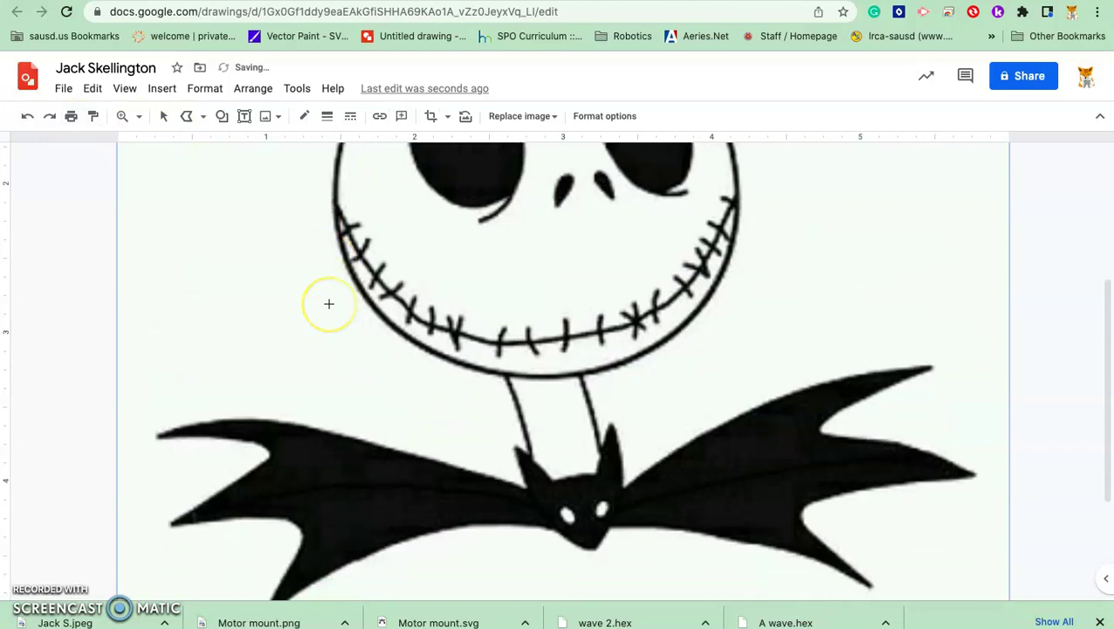
- Start a polyline at the right wing's lowest tip and trace its lower edge to the bat's chin
{"action": "scroll", "coordinate": [328, 303], "scroll_direction": "down", "scroll_amount": 2}
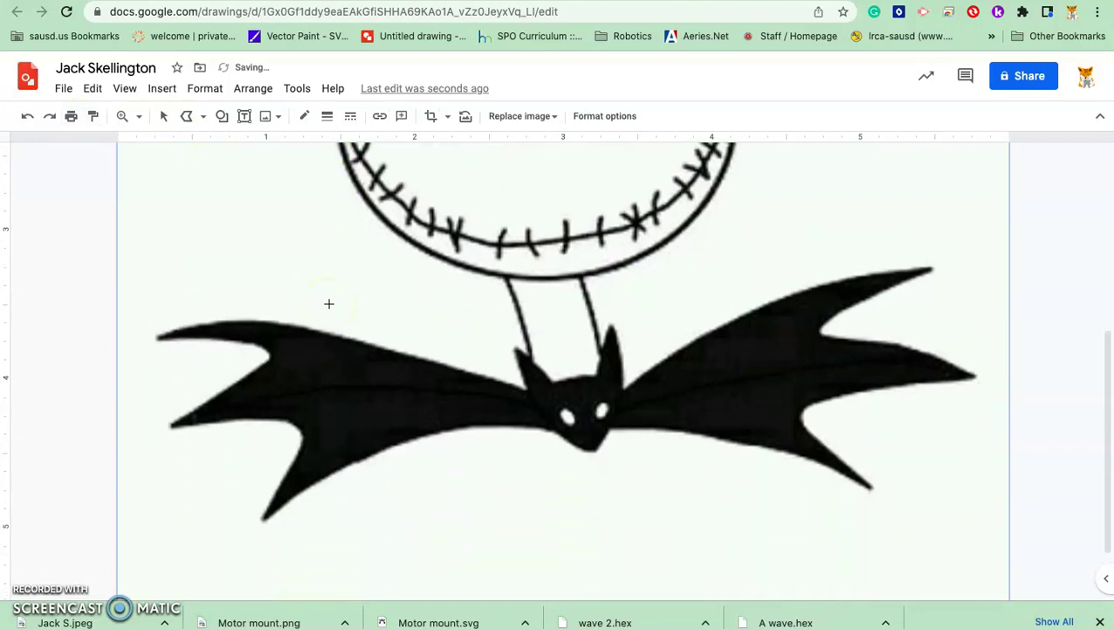
{"action": "left_click", "coordinate": [871, 491]}
{"action": "left_click", "coordinate": [833, 470]}
{"action": "left_click", "coordinate": [783, 450]}
{"action": "left_click", "coordinate": [703, 435]}
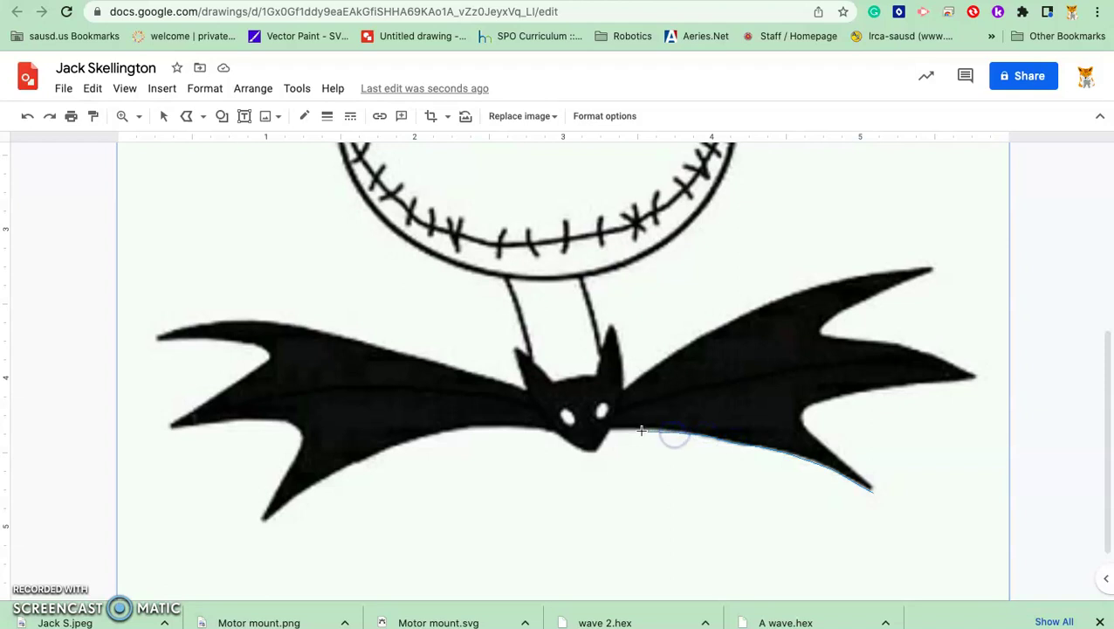
{"action": "left_click", "coordinate": [615, 429]}
{"action": "left_click", "coordinate": [596, 450]}
- Continue the polyline from the bat's chin along the left wing's lower edge to its lowest tip
{"action": "left_click", "coordinate": [516, 429]}
{"action": "left_click", "coordinate": [410, 443]}
{"action": "left_click", "coordinate": [384, 450]}
{"action": "left_click", "coordinate": [354, 463]}
{"action": "left_click", "coordinate": [288, 500]}
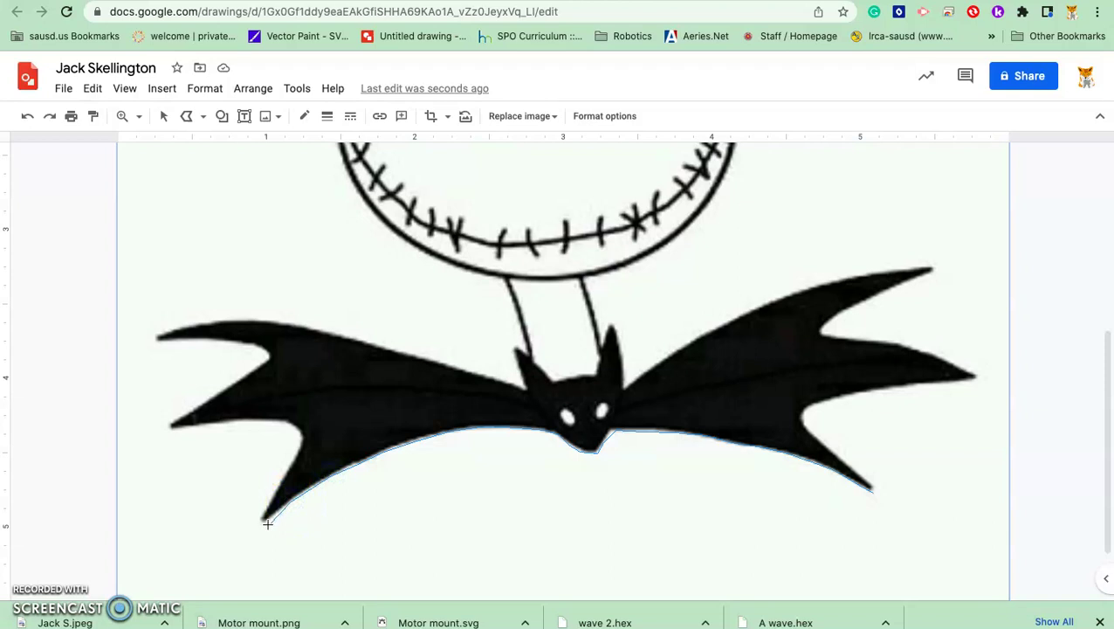
{"action": "left_click", "coordinate": [261, 522]}
- Trace the left wing's scalloped outer edge through the middle point up to its uppermost tip
{"action": "left_click", "coordinate": [264, 506]}
{"action": "left_click", "coordinate": [276, 486]}
{"action": "left_click", "coordinate": [231, 418]}
{"action": "left_click", "coordinate": [166, 427]}
{"action": "left_click", "coordinate": [149, 338]}
- Continue the outline along the left wing's upper edge, around the bat's left ear and up the neck's left side
{"action": "left_click", "coordinate": [176, 327]}
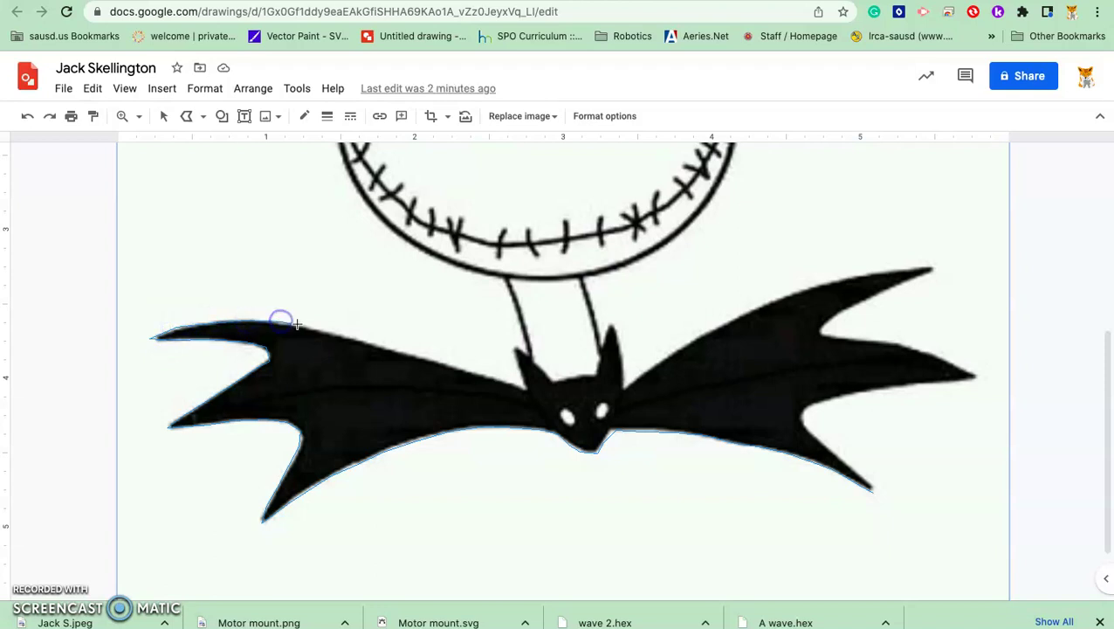
{"action": "left_click", "coordinate": [353, 331]}
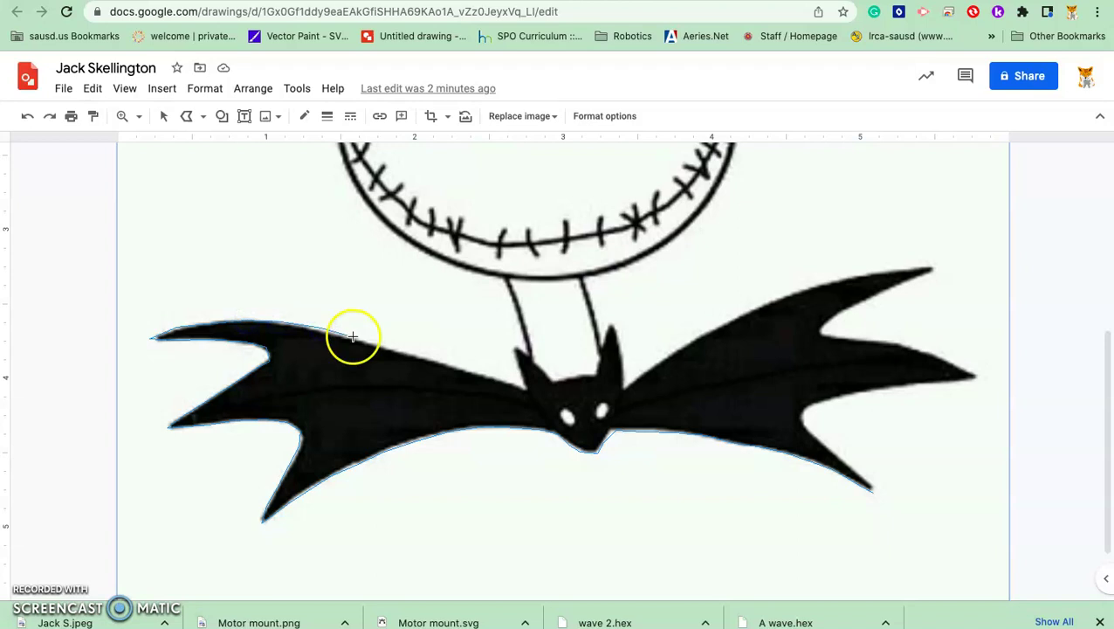
{"action": "left_click", "coordinate": [391, 336]}
{"action": "left_click", "coordinate": [398, 351]}
{"action": "left_click", "coordinate": [433, 355]}
{"action": "left_click", "coordinate": [459, 364]}
{"action": "left_click", "coordinate": [502, 378]}
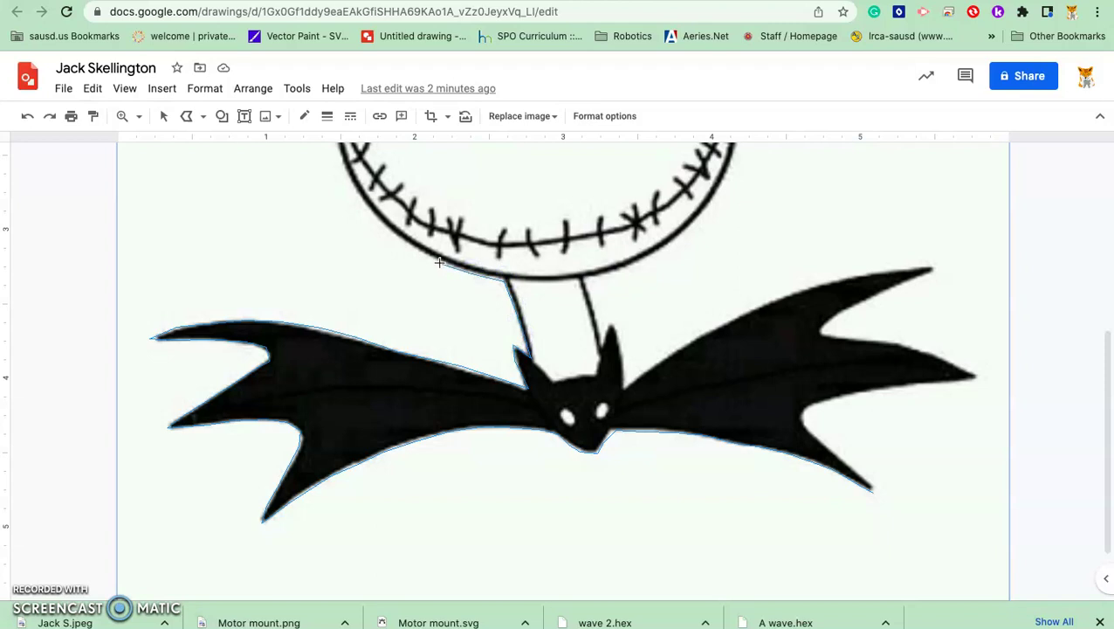
- Trace the left side of the head from the jaw upward past the cheek
{"action": "left_click", "coordinate": [397, 237]}
{"action": "left_click", "coordinate": [381, 222]}
{"action": "scroll", "coordinate": [353, 188], "scroll_direction": "up", "scroll_amount": 3}
{"action": "left_click", "coordinate": [341, 318]}
{"action": "left_click", "coordinate": [343, 351]}
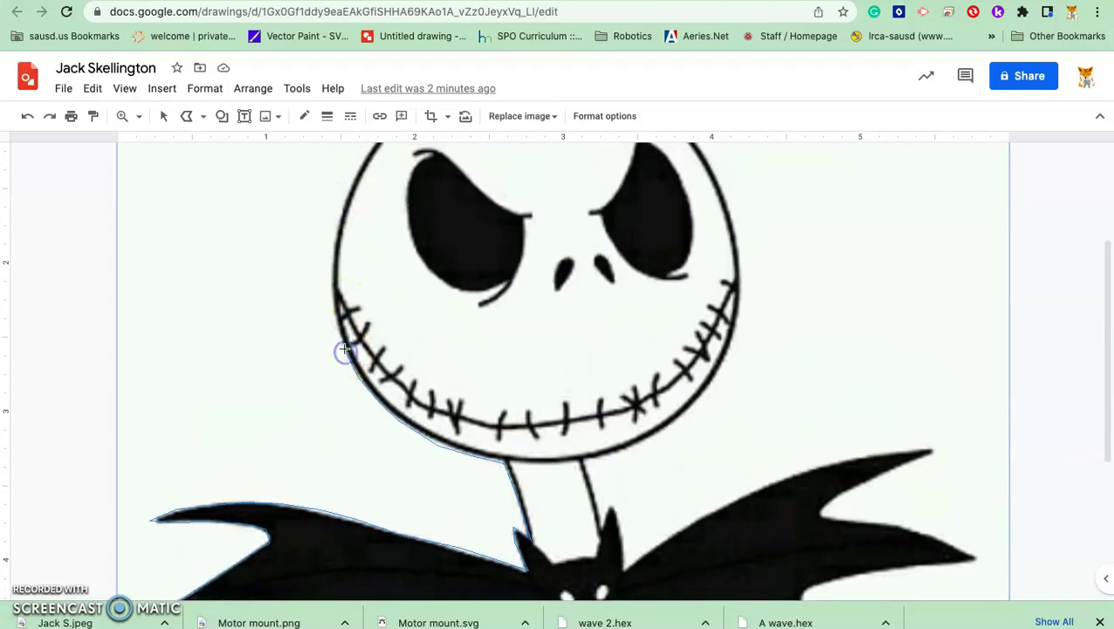
{"action": "left_click", "coordinate": [331, 277]}
{"action": "left_click", "coordinate": [335, 236]}
{"action": "left_click", "coordinate": [347, 190]}
- Continue the polyline over the top of the skull from its upper left to its upper right
{"action": "scroll", "coordinate": [347, 190], "scroll_direction": "up", "scroll_amount": 1}
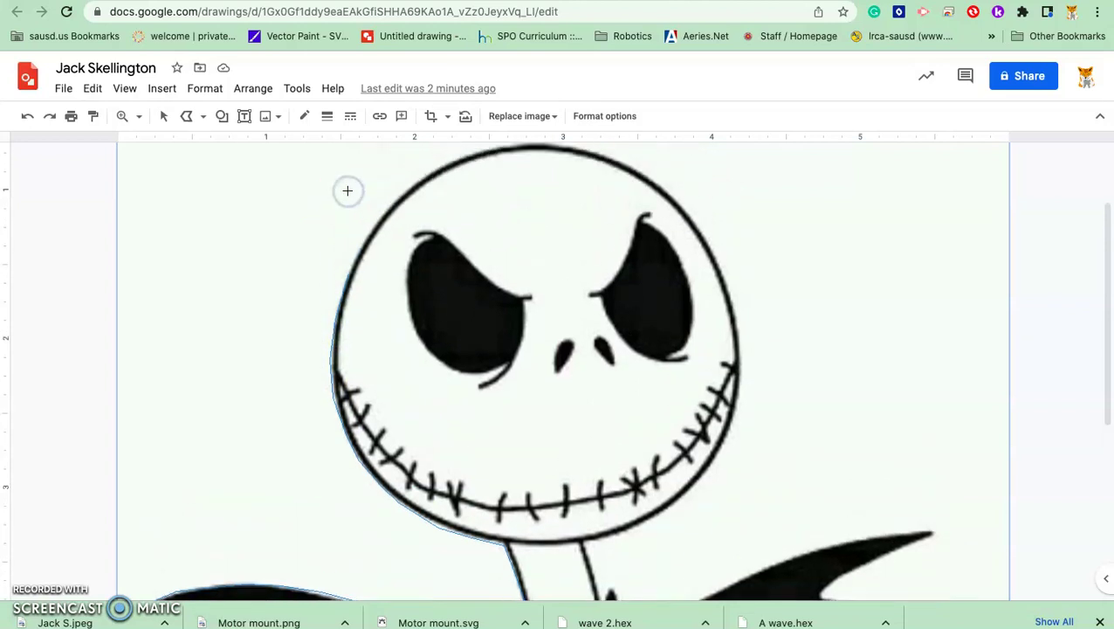
{"action": "left_click", "coordinate": [369, 240]}
{"action": "left_click", "coordinate": [396, 206]}
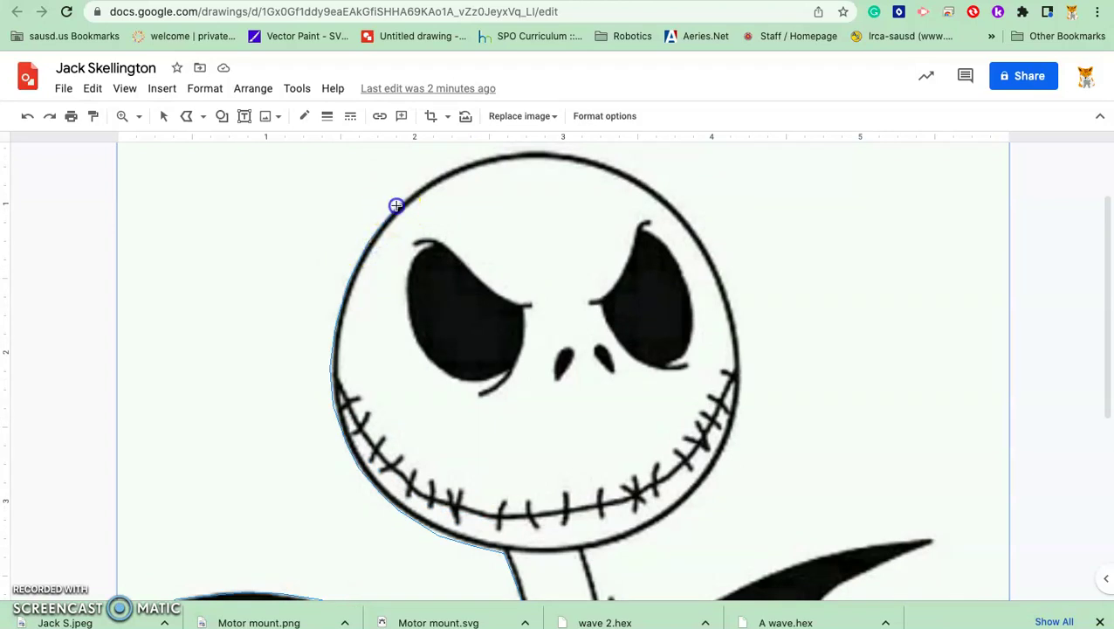
{"action": "left_click", "coordinate": [441, 172]}
{"action": "left_click", "coordinate": [490, 154]}
{"action": "left_click", "coordinate": [542, 152]}
{"action": "left_click", "coordinate": [592, 156]}
{"action": "left_click", "coordinate": [634, 173]}
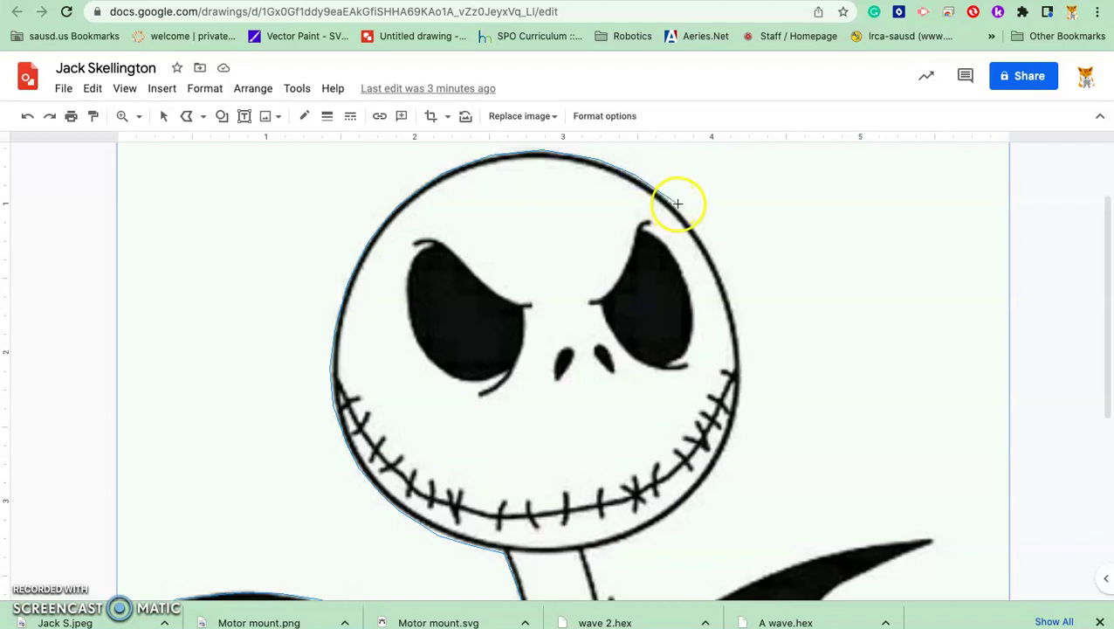
- Trace down the right side of the head and around the jaw to the neck's right edge
{"action": "left_click", "coordinate": [679, 208]}
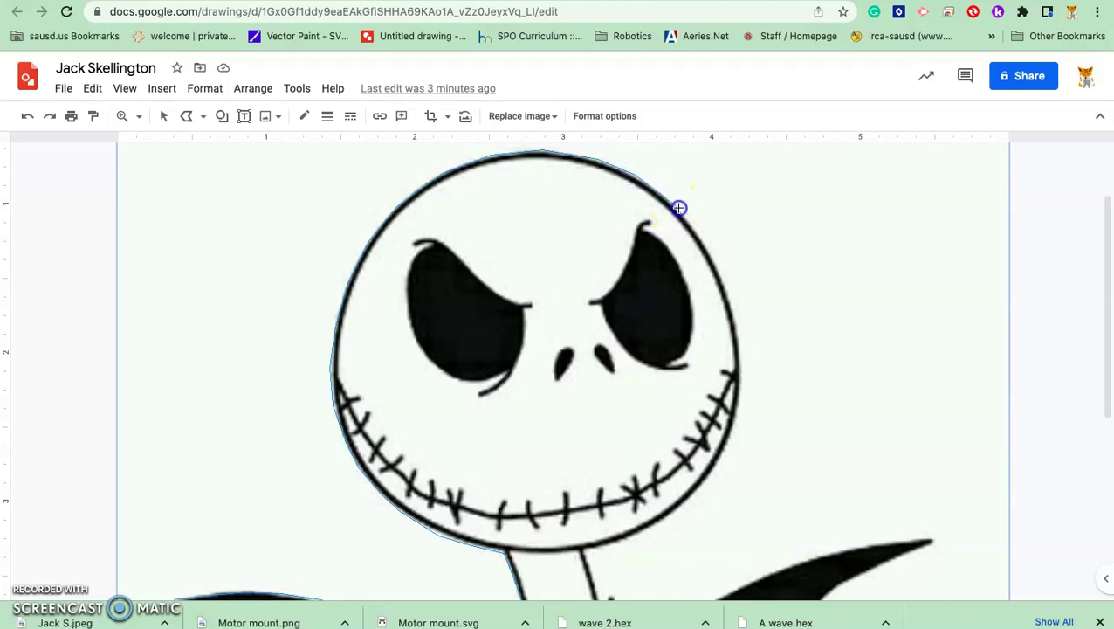
{"action": "left_click", "coordinate": [706, 241]}
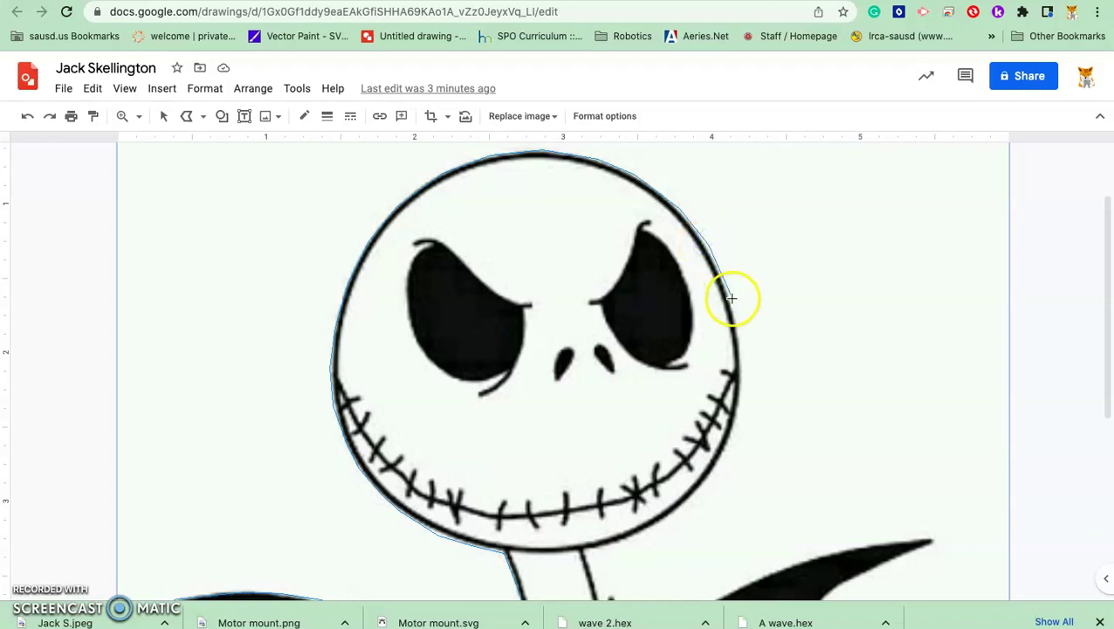
{"action": "left_click", "coordinate": [727, 289]}
{"action": "left_click", "coordinate": [738, 338]}
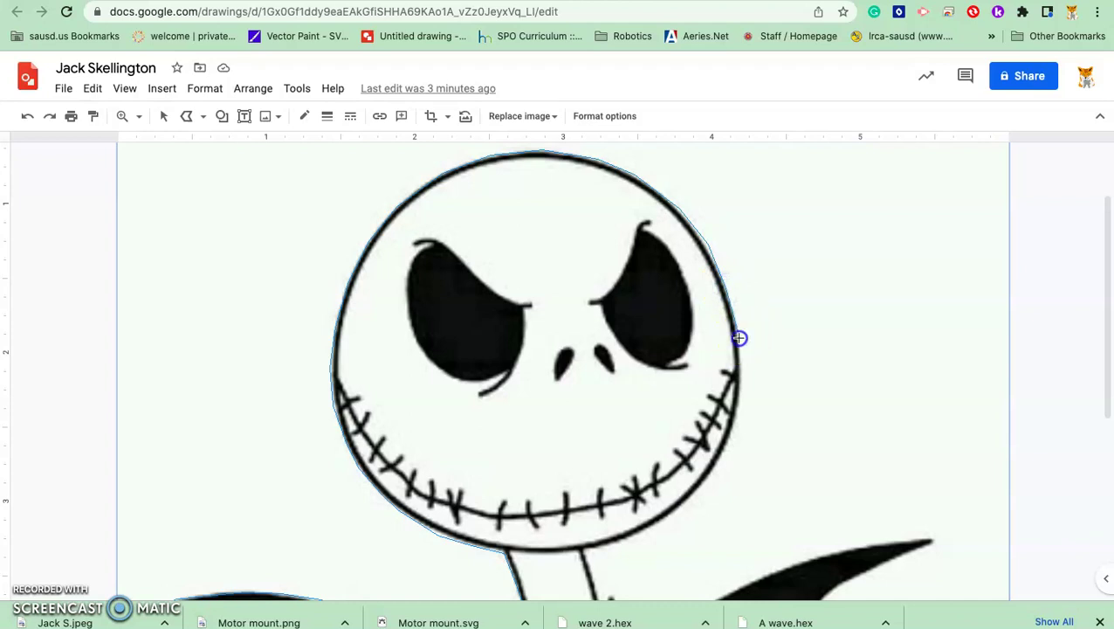
{"action": "left_click", "coordinate": [741, 387]}
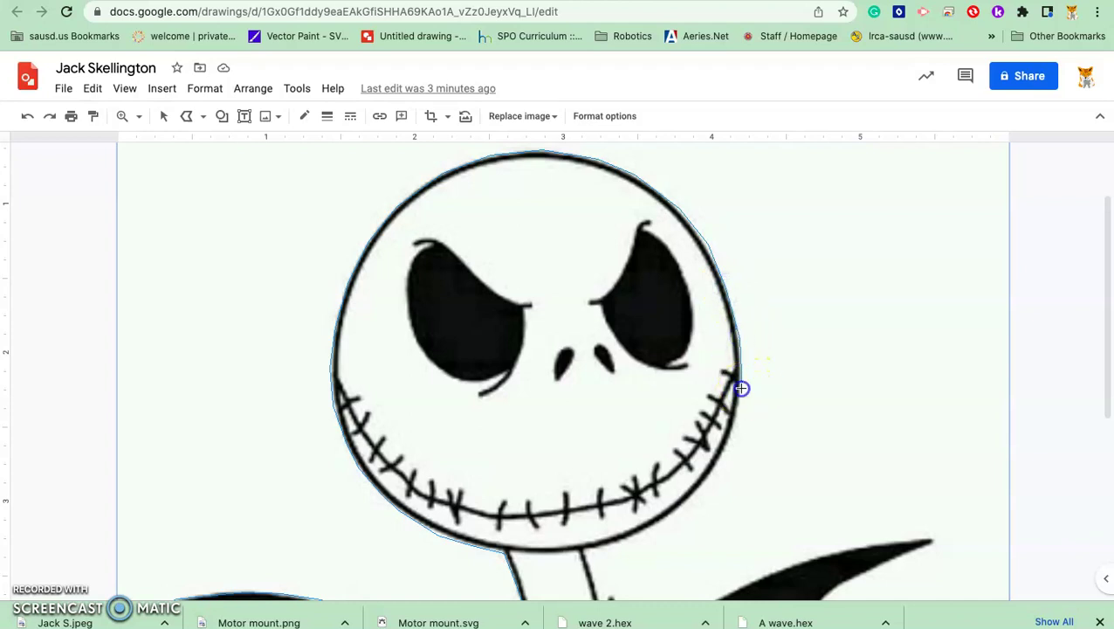
{"action": "left_click", "coordinate": [732, 433]}
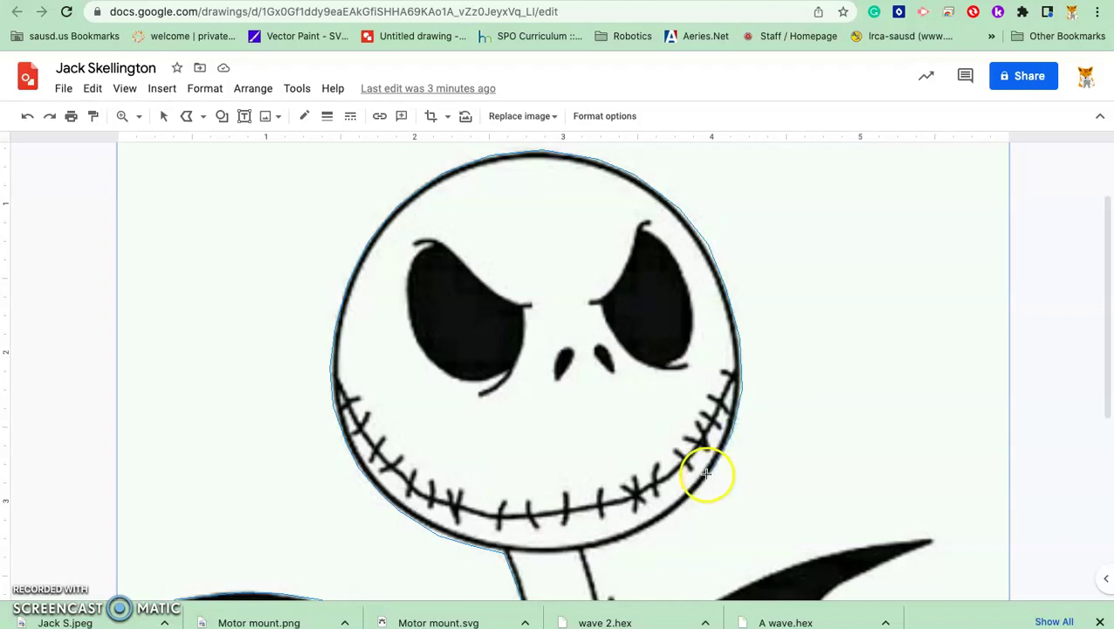
{"action": "left_click", "coordinate": [710, 475]}
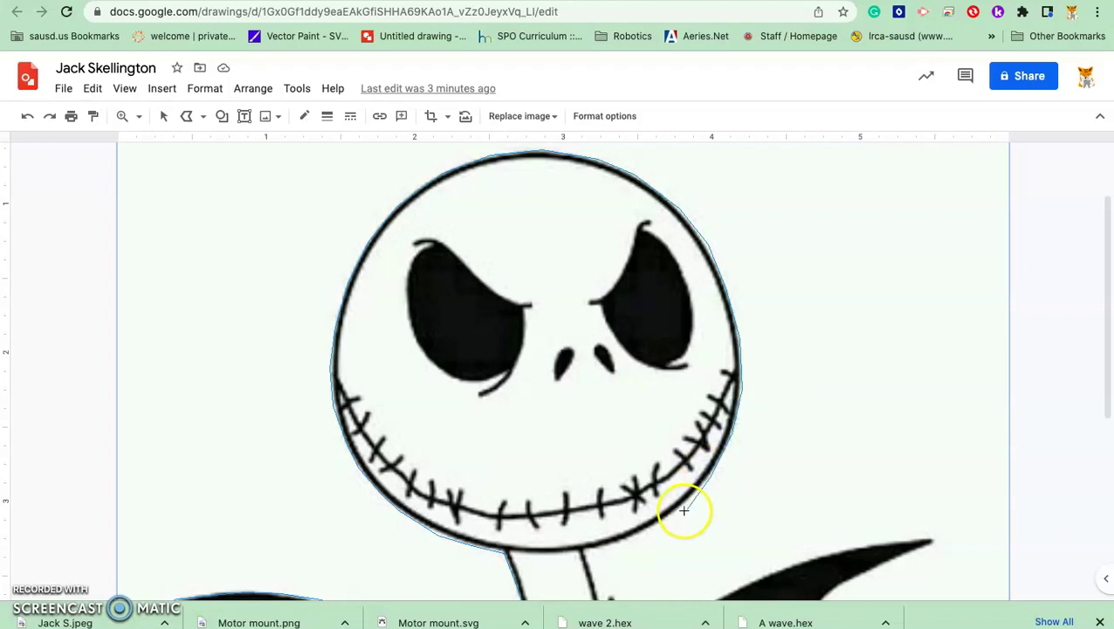
{"action": "left_click", "coordinate": [684, 501]}
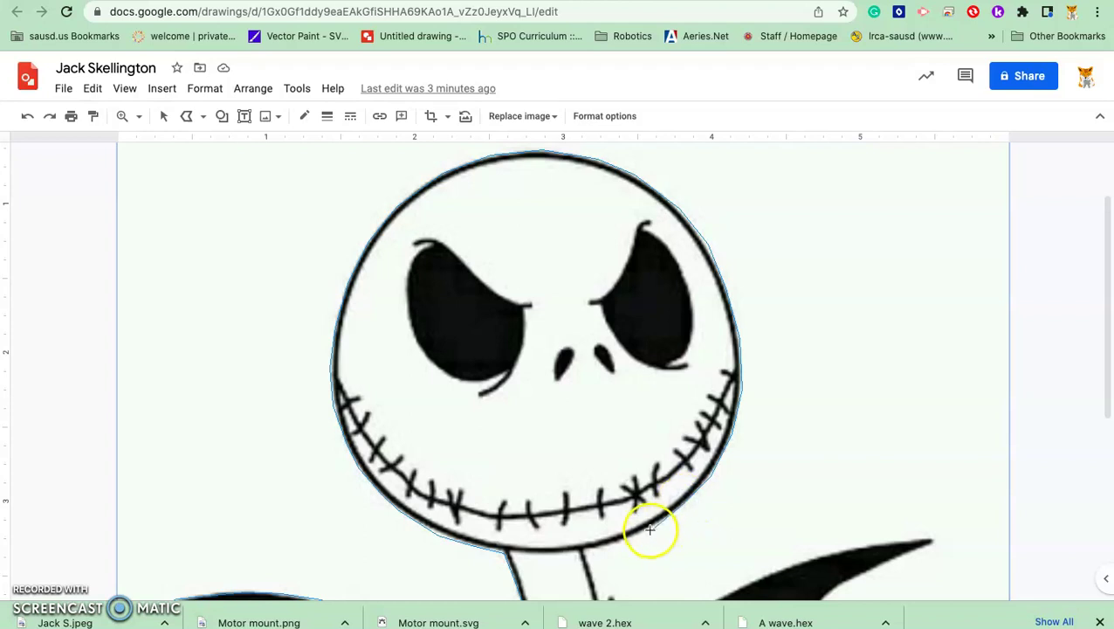
{"action": "left_click", "coordinate": [649, 526]}
{"action": "left_click", "coordinate": [616, 541]}
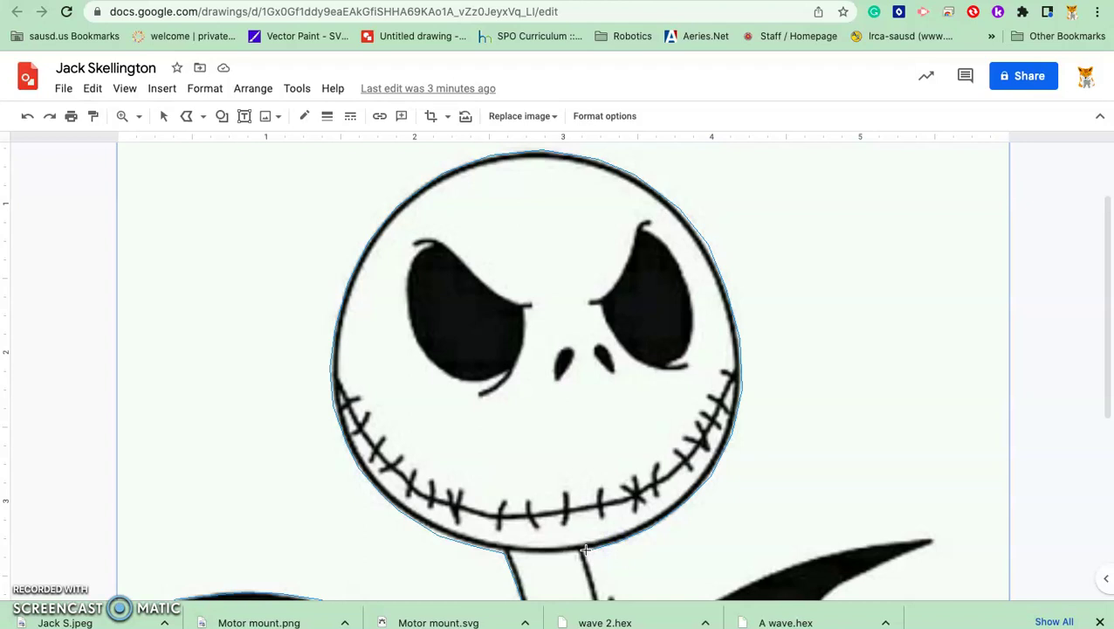
{"action": "scroll", "coordinate": [615, 567], "scroll_direction": "down", "scroll_amount": 3}
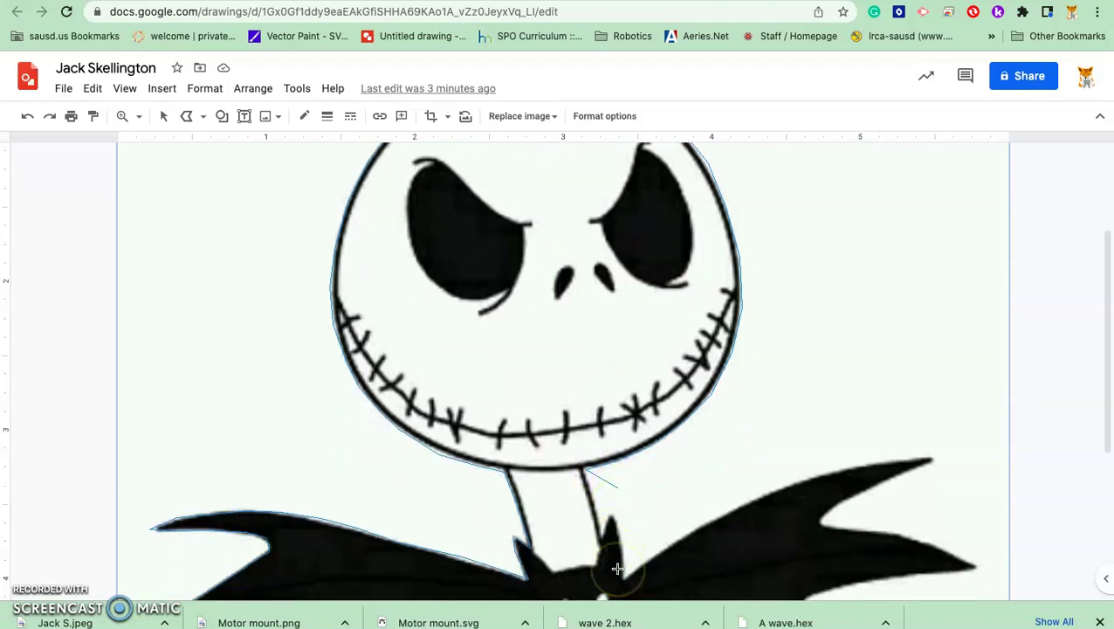
- Continue the polyline down the neck's right side, around the bat's right ear and along the right wing's upper edge to its upper tip
{"action": "left_click", "coordinate": [600, 490]}
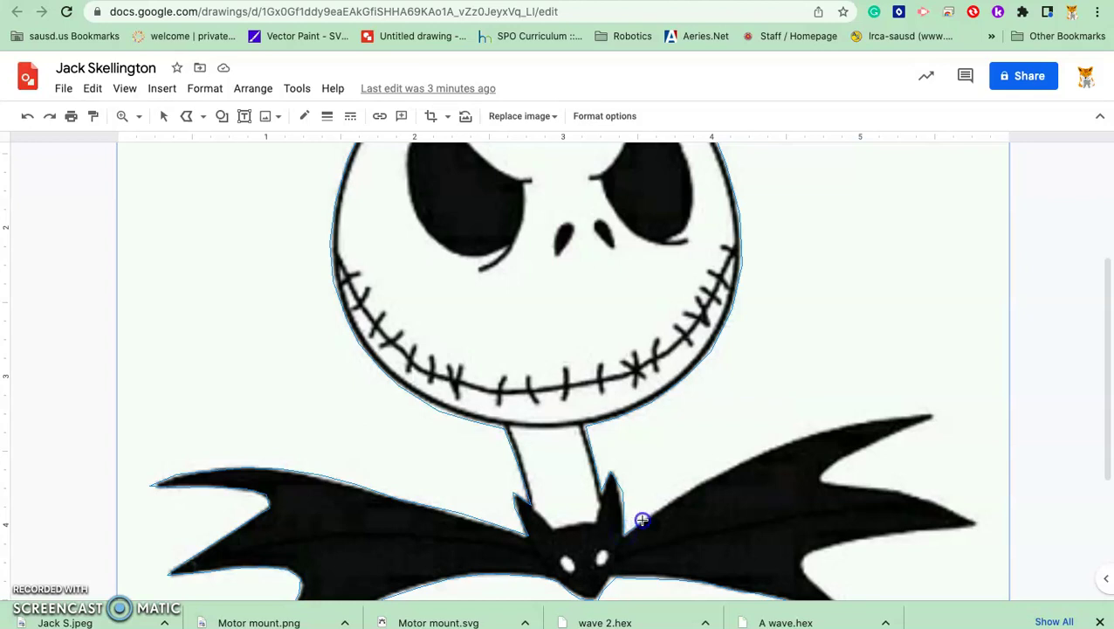
{"action": "left_click", "coordinate": [666, 503]}
{"action": "left_click", "coordinate": [693, 484]}
{"action": "left_click", "coordinate": [780, 441]}
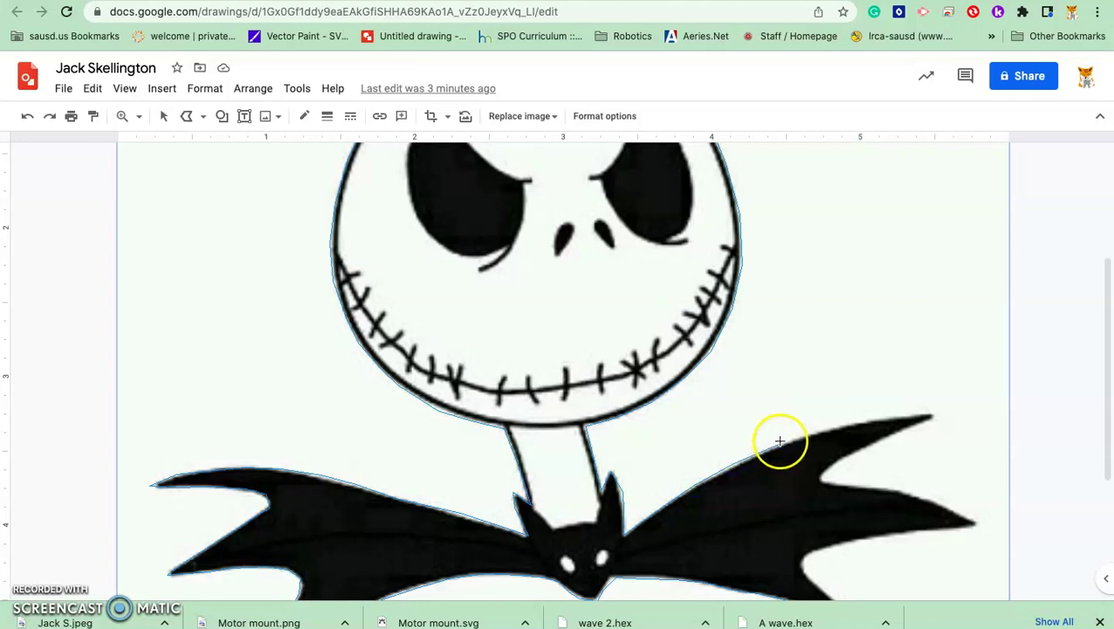
{"action": "left_click", "coordinate": [828, 427]}
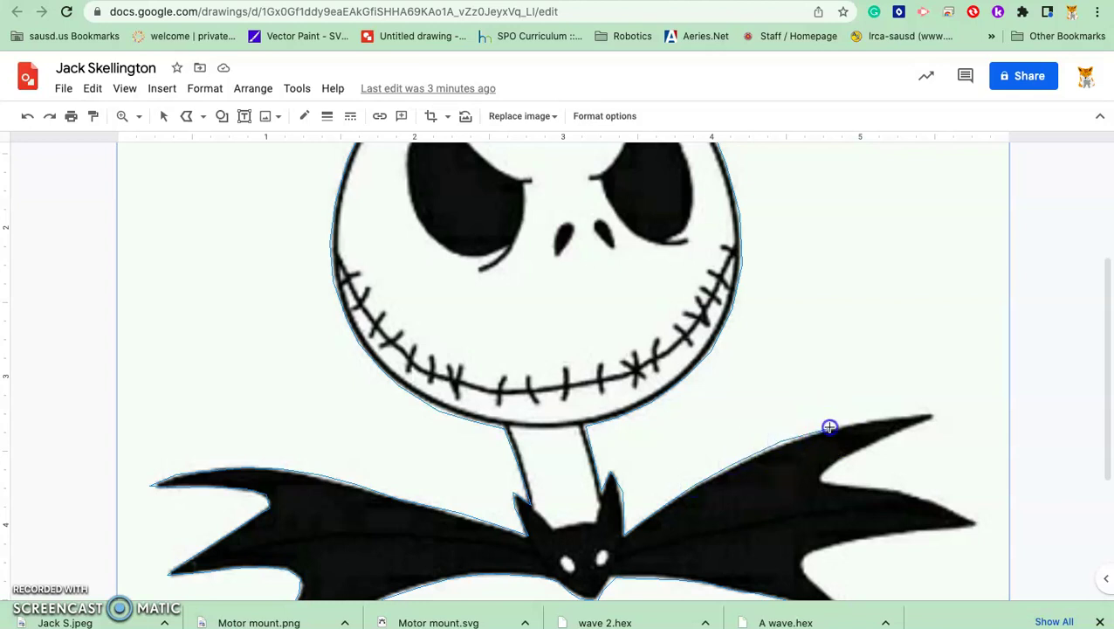
{"action": "left_click", "coordinate": [875, 419]}
{"action": "left_click", "coordinate": [934, 413]}
- Trace the right wing's upper notch, around its middle point and back along that point's underside
{"action": "left_click", "coordinate": [908, 428]}
{"action": "left_click", "coordinate": [828, 481]}
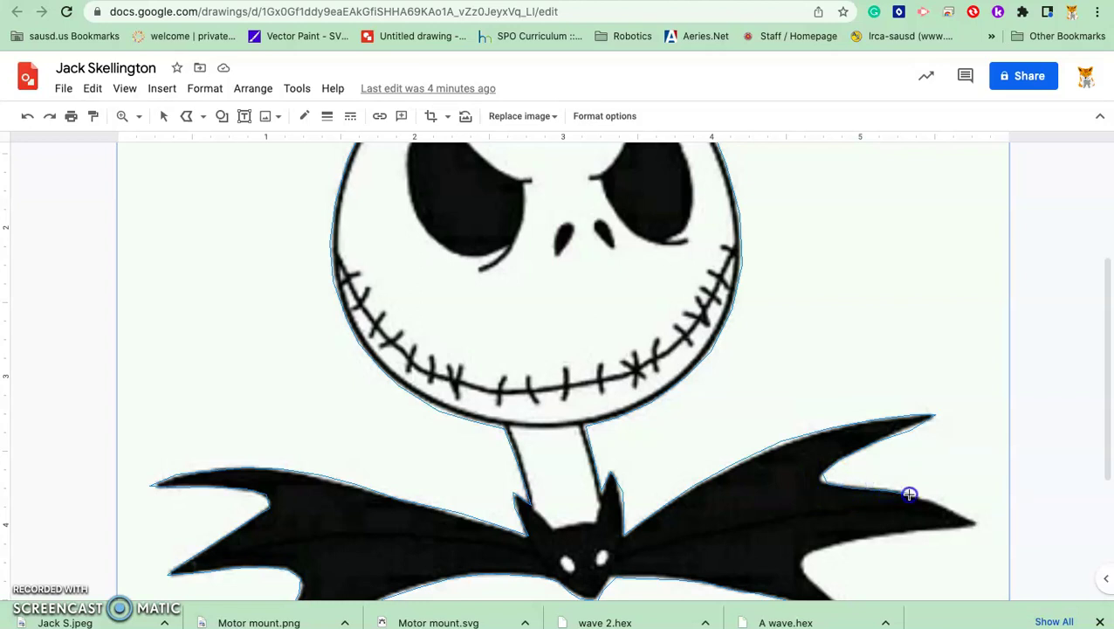
{"action": "left_click", "coordinate": [962, 513]}
{"action": "left_click", "coordinate": [978, 525]}
{"action": "left_click", "coordinate": [948, 529]}
{"action": "left_click", "coordinate": [897, 533]}
{"action": "left_click", "coordinate": [850, 537]}
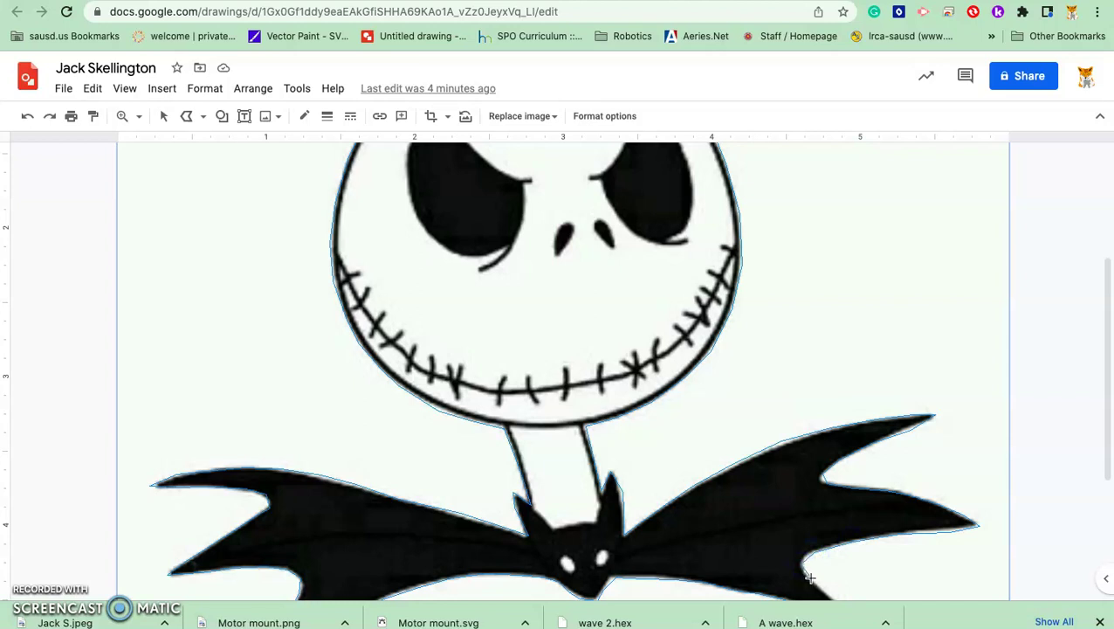
- Trace from the right wing's lower notch down to its lower tip and close the polyline at the starting point
{"action": "left_click", "coordinate": [845, 560]}
{"action": "scroll", "coordinate": [846, 559], "scroll_direction": "down", "scroll_amount": 3}
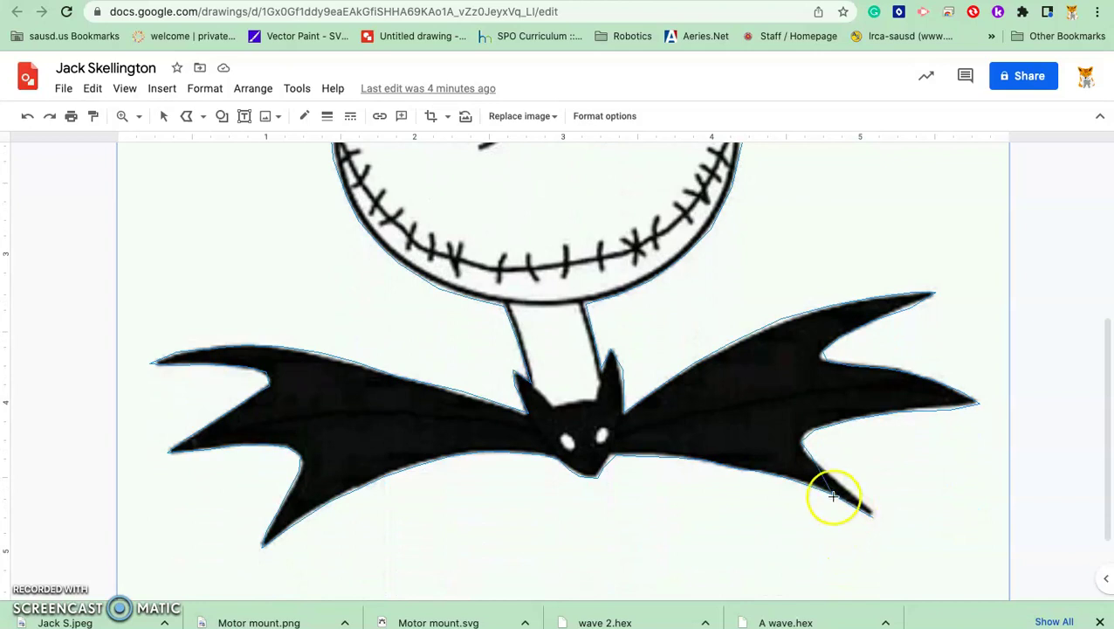
{"action": "left_click", "coordinate": [821, 461]}
{"action": "left_click", "coordinate": [840, 482]}
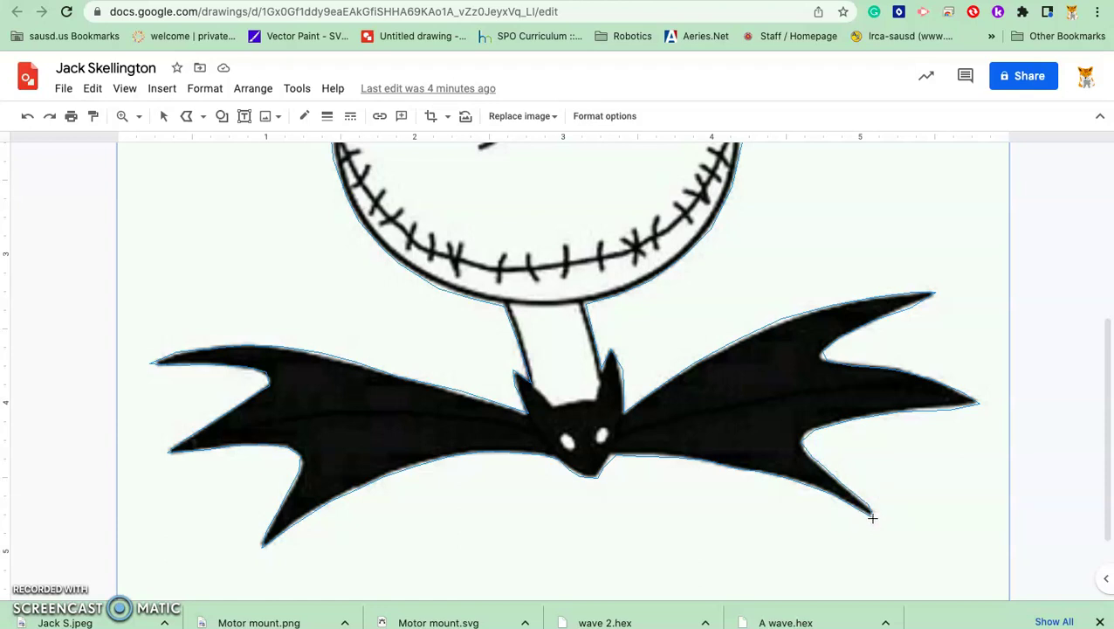
{"action": "left_click", "coordinate": [872, 517]}
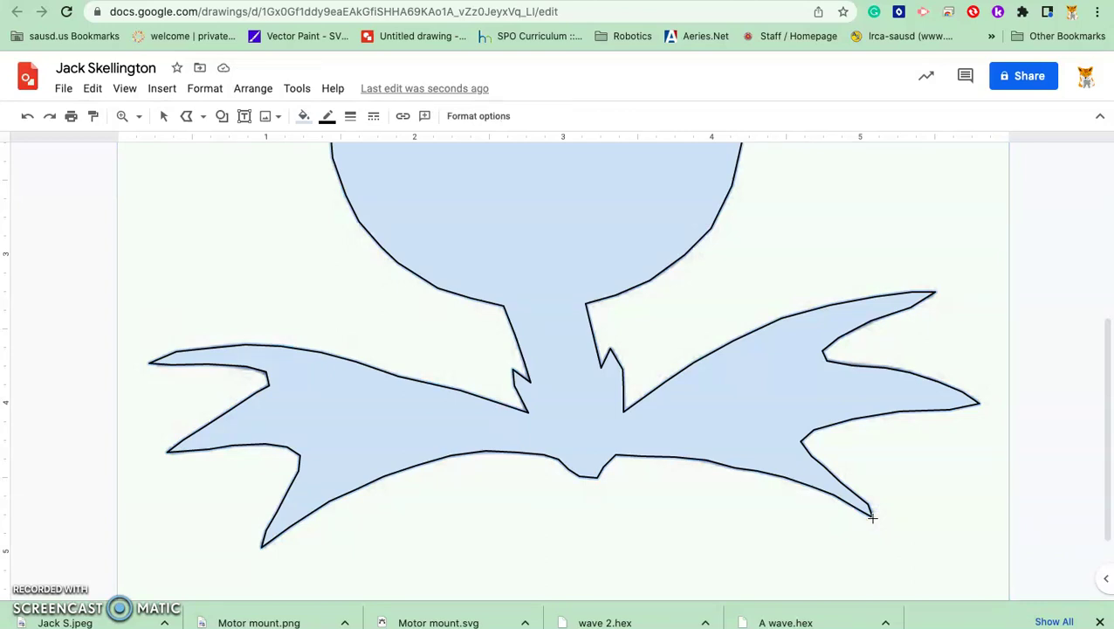
- Fill the closed silhouette shape with solid black
{"action": "scroll", "coordinate": [872, 518], "scroll_direction": "up", "scroll_amount": 5}
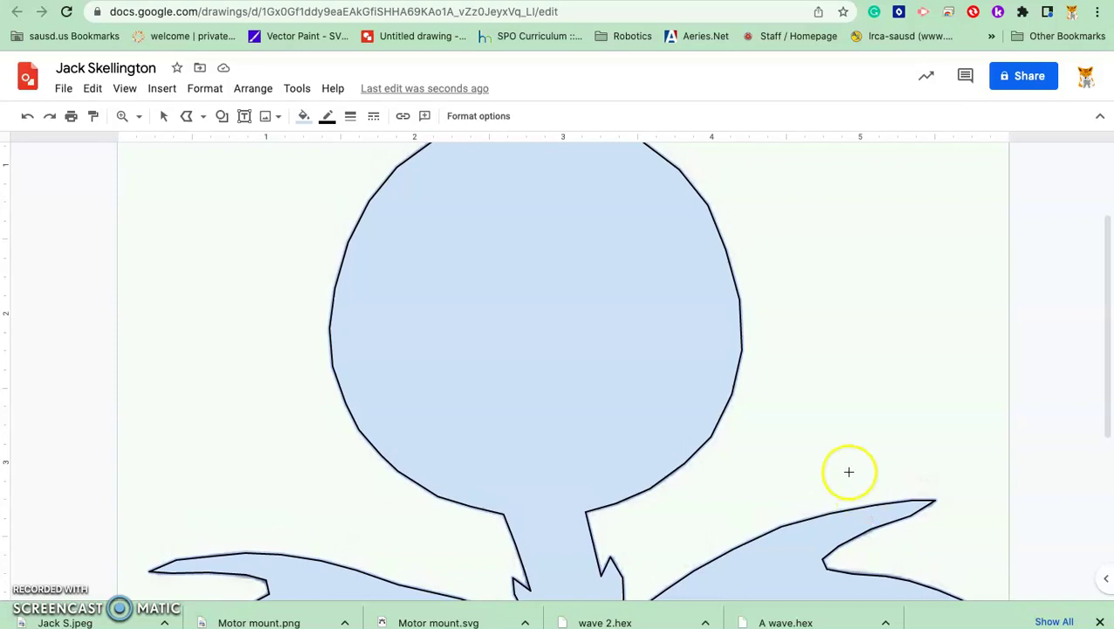
{"action": "left_click", "coordinate": [303, 116]}
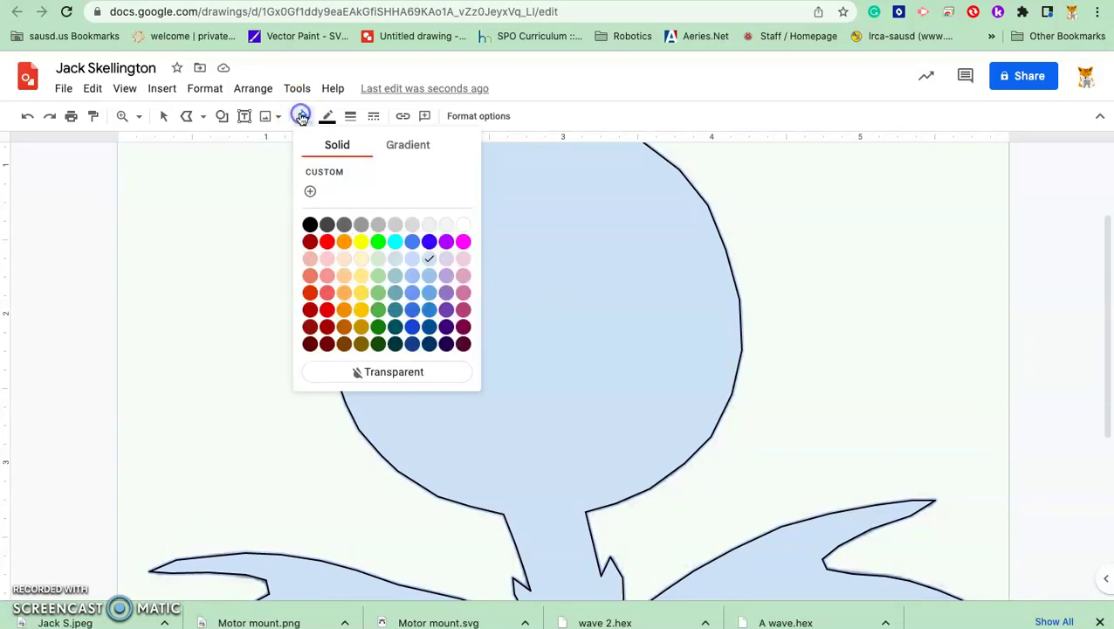
{"action": "left_click", "coordinate": [308, 225]}
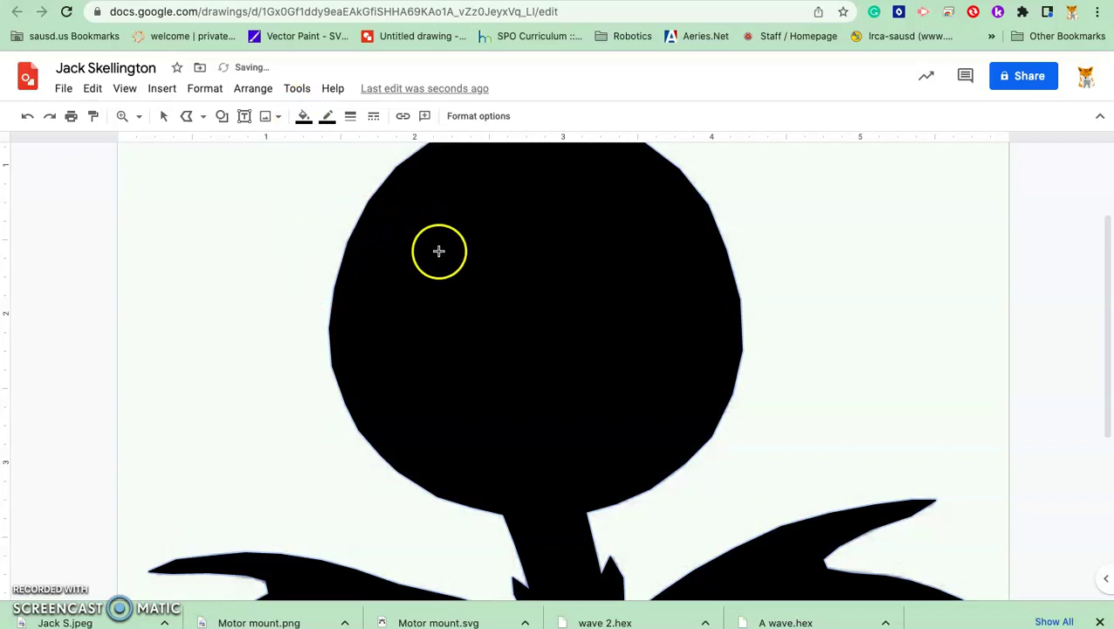
- Inspect the filled silhouette's outline from the bat bow tie up to the top of the head
{"action": "scroll", "coordinate": [554, 270], "scroll_direction": "down", "scroll_amount": 1}
{"action": "scroll", "coordinate": [555, 270], "scroll_direction": "down", "scroll_amount": 2}
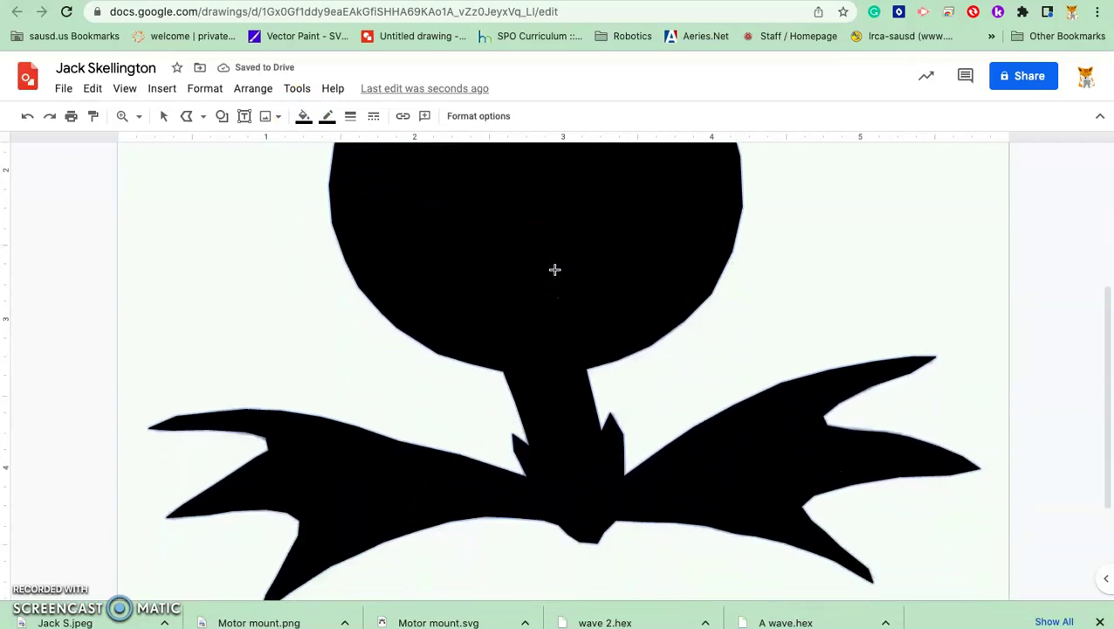
{"action": "scroll", "coordinate": [554, 270], "scroll_direction": "down", "scroll_amount": 1}
{"action": "left_click", "coordinate": [564, 325]}
{"action": "scroll", "coordinate": [568, 320], "scroll_direction": "up", "scroll_amount": 2}
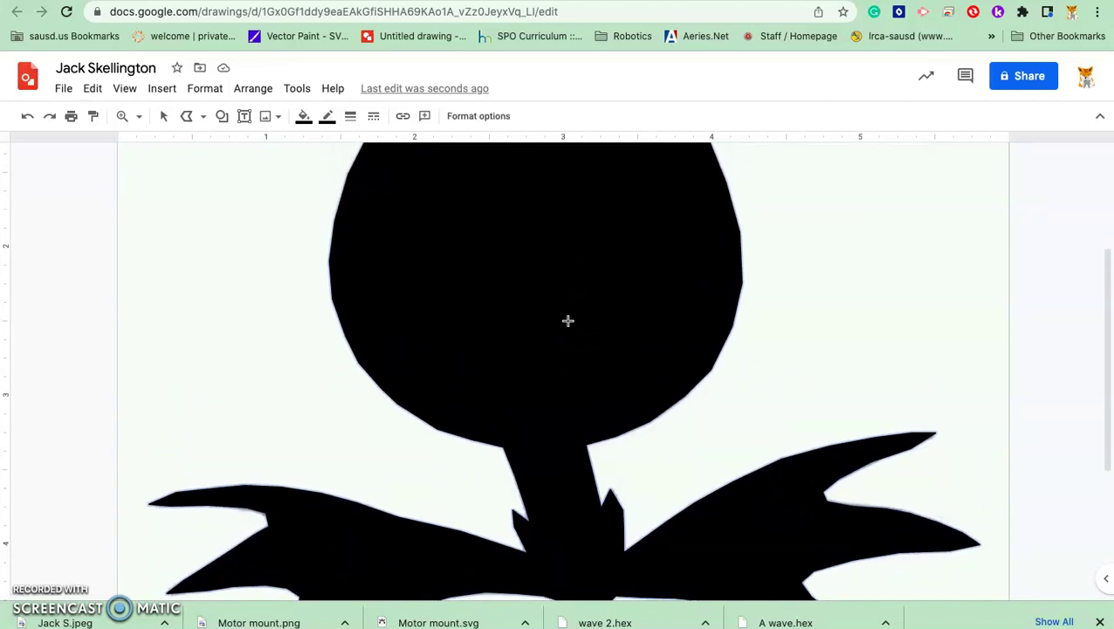
{"action": "scroll", "coordinate": [568, 321], "scroll_direction": "up", "scroll_amount": 3}
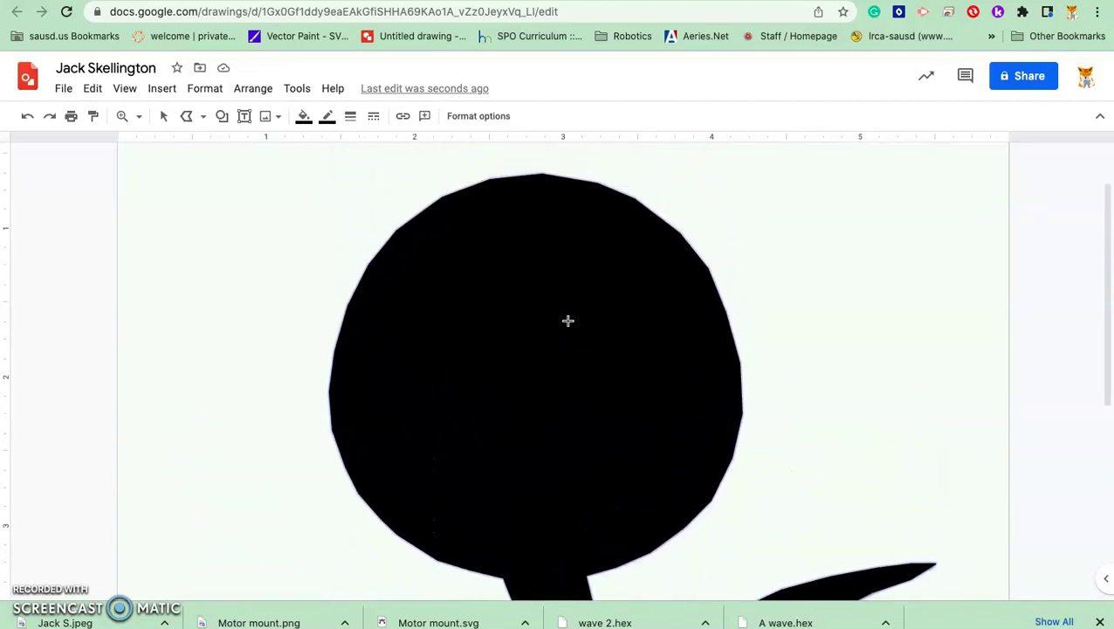
{"action": "scroll", "coordinate": [567, 321], "scroll_direction": "down", "scroll_amount": 1}
{"action": "left_click", "coordinate": [515, 340]}
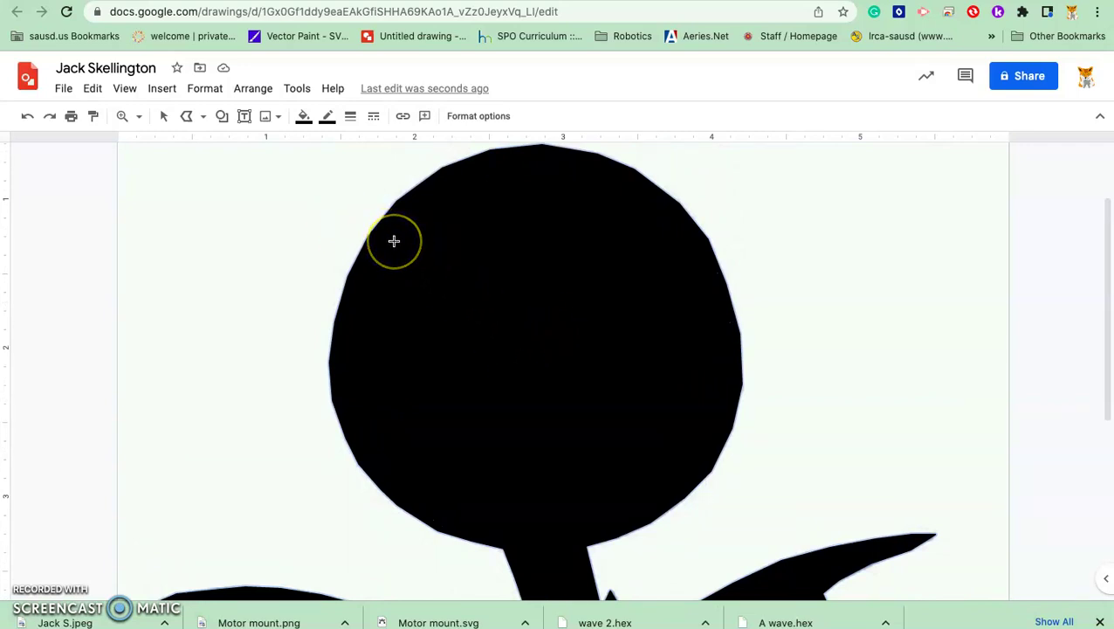
- Edit the silhouette's points, smoothing the head by shifting one point on its upper left side and one at the lower left jaw
{"action": "left_click", "coordinate": [163, 117]}
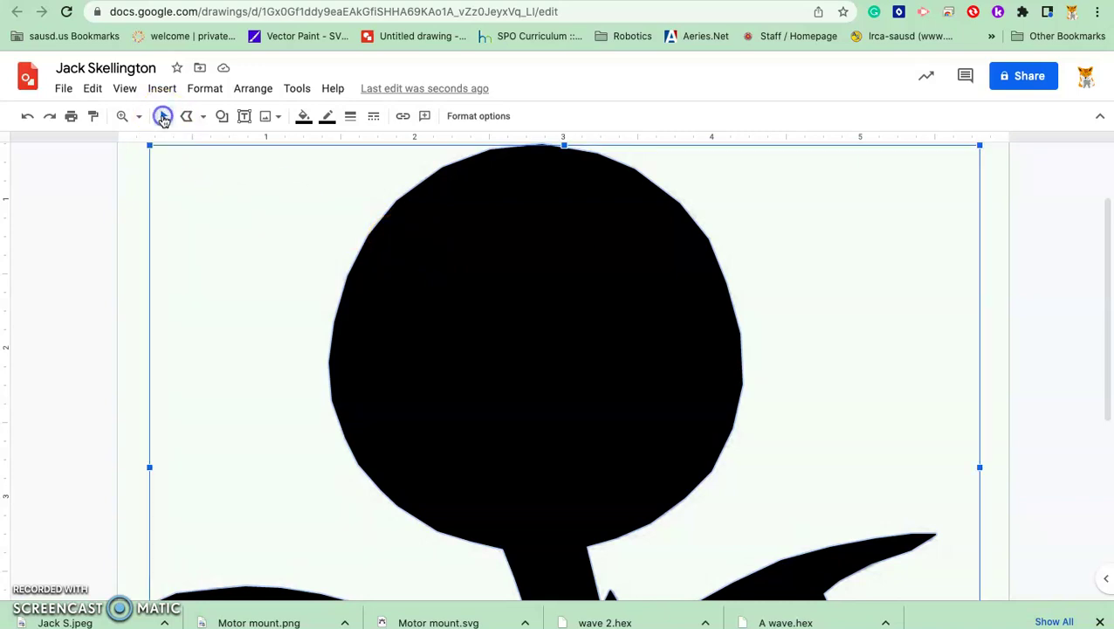
{"action": "double_click", "coordinate": [437, 291]}
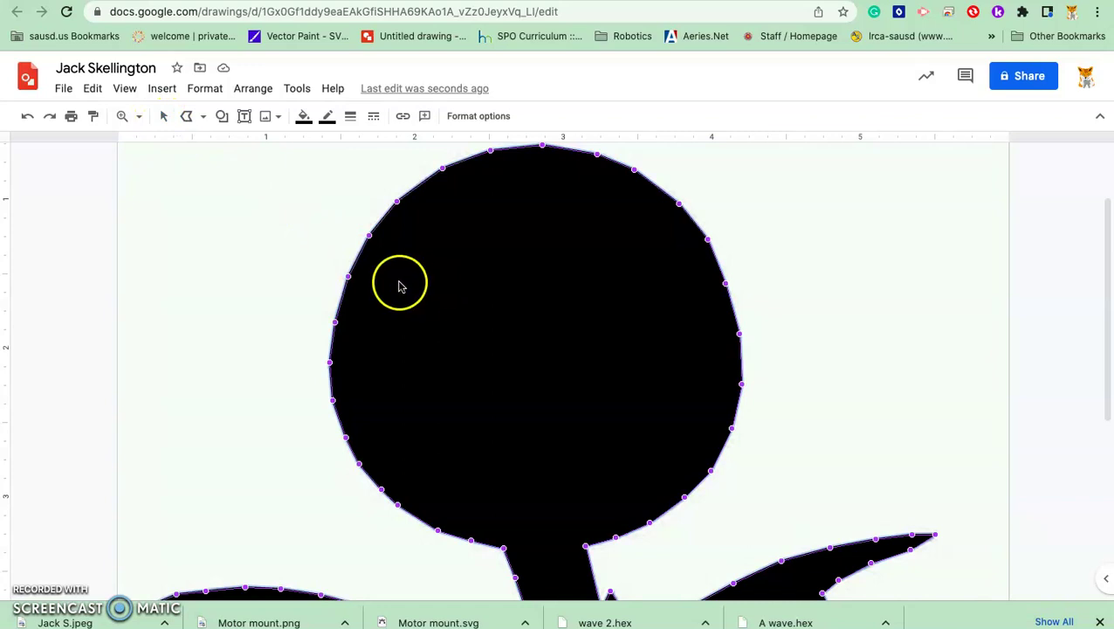
{"action": "left_click", "coordinate": [333, 323]}
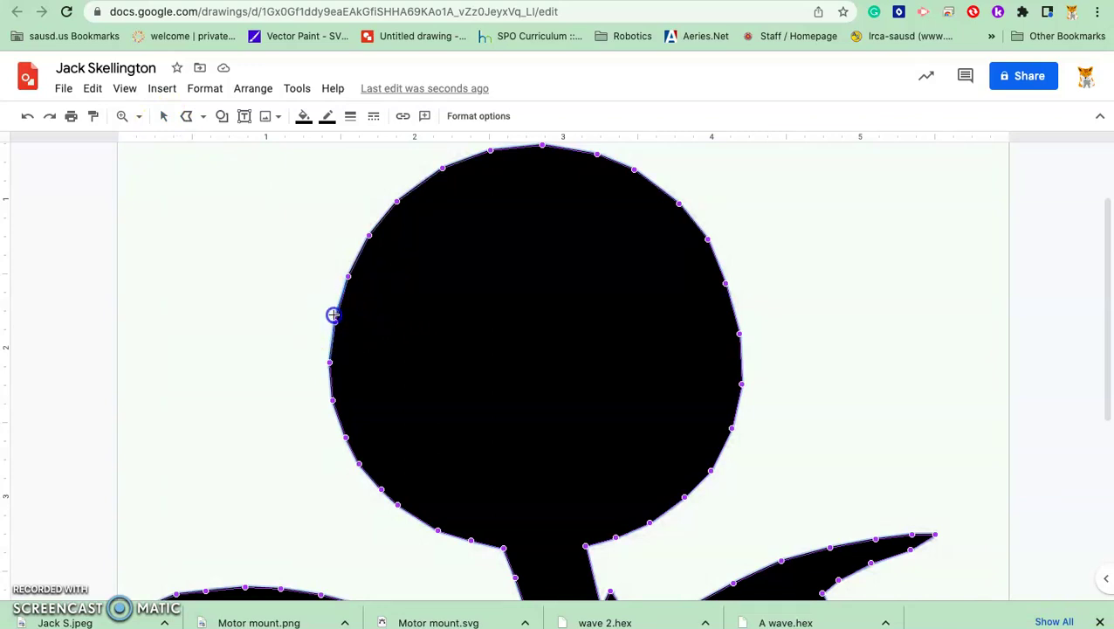
{"action": "left_click_drag", "start_coordinate": [334, 314], "coordinate": [332, 312]}
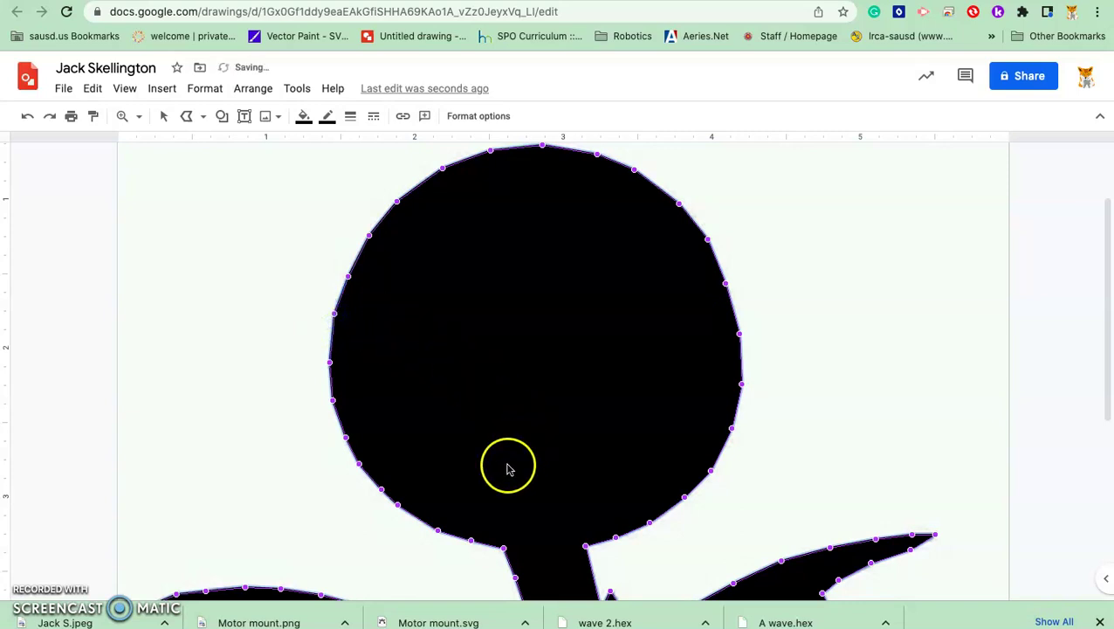
{"action": "left_click", "coordinate": [397, 506]}
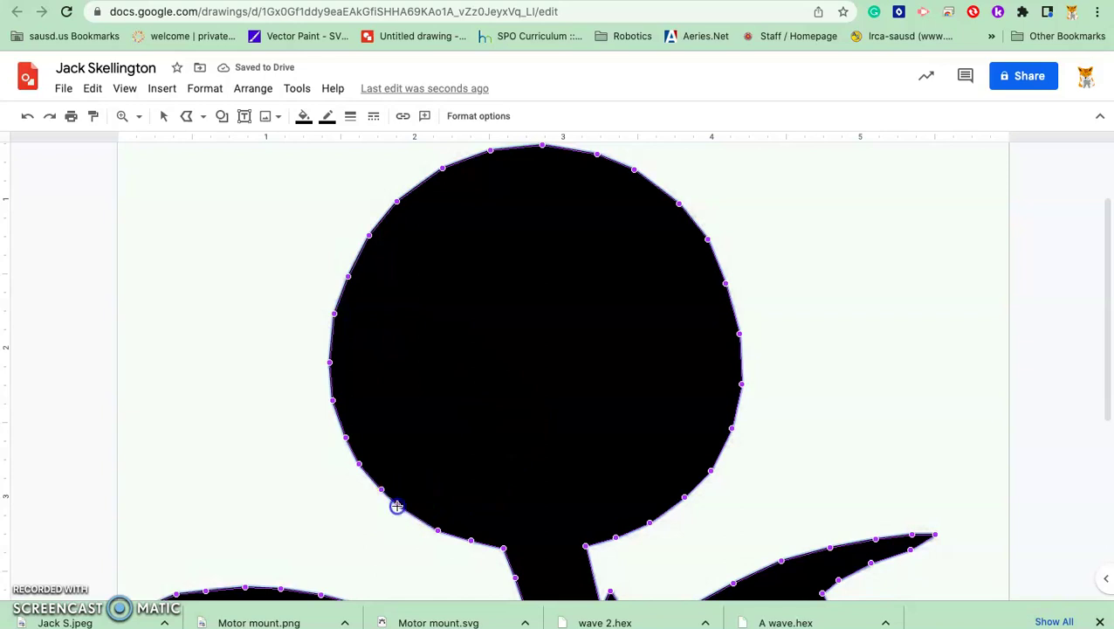
{"action": "left_click_drag", "start_coordinate": [397, 507], "coordinate": [406, 513]}
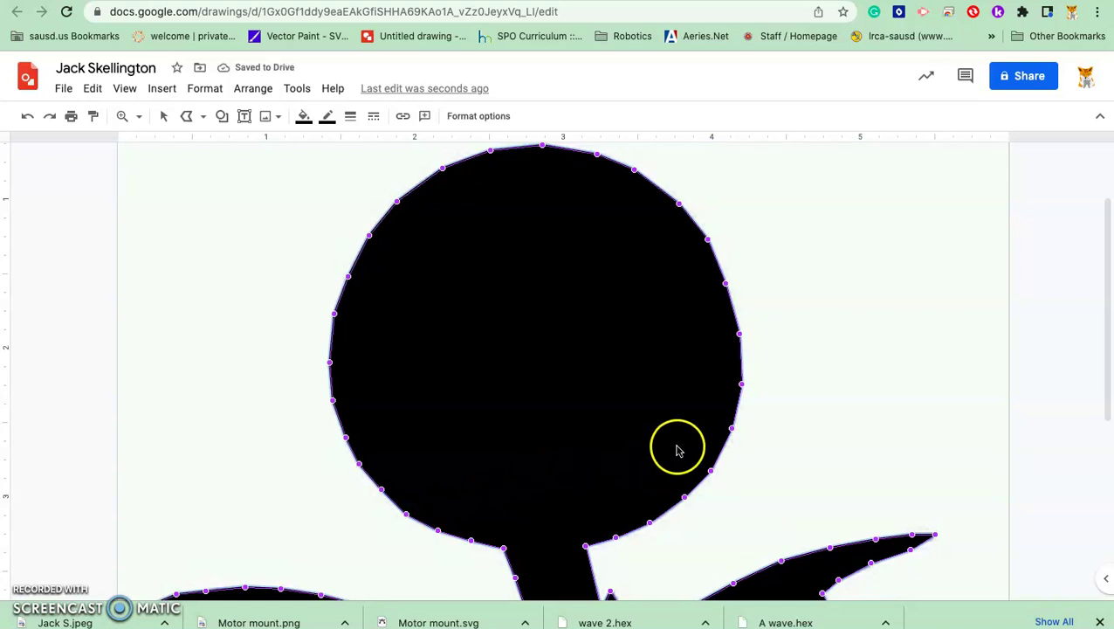
{"action": "scroll", "coordinate": [828, 377], "scroll_direction": "down", "scroll_amount": 5}
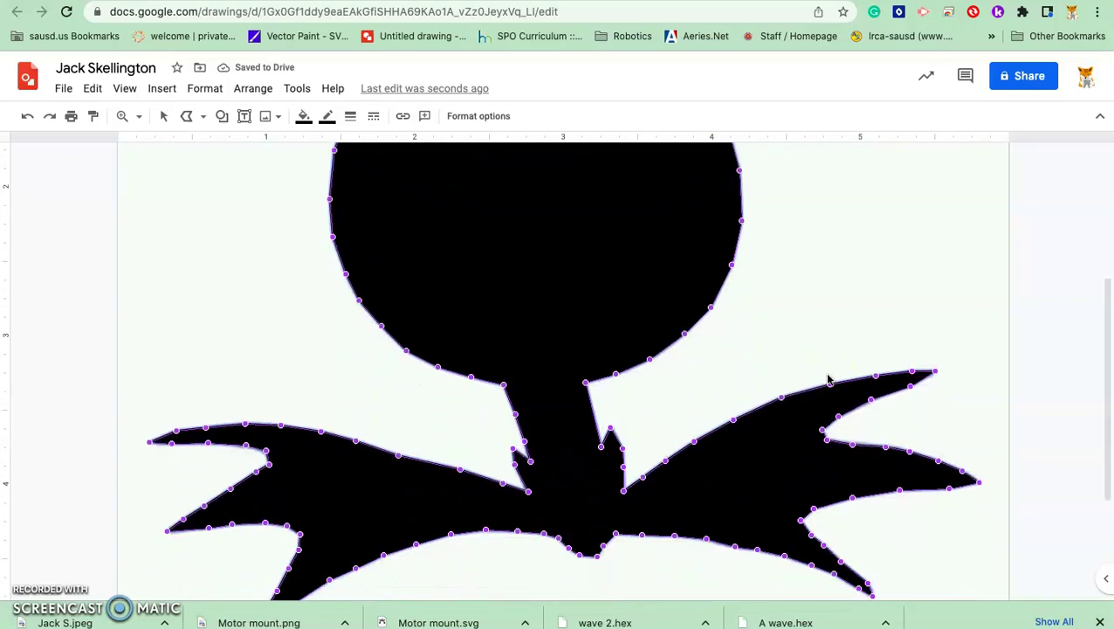
{"action": "left_click", "coordinate": [820, 331]}
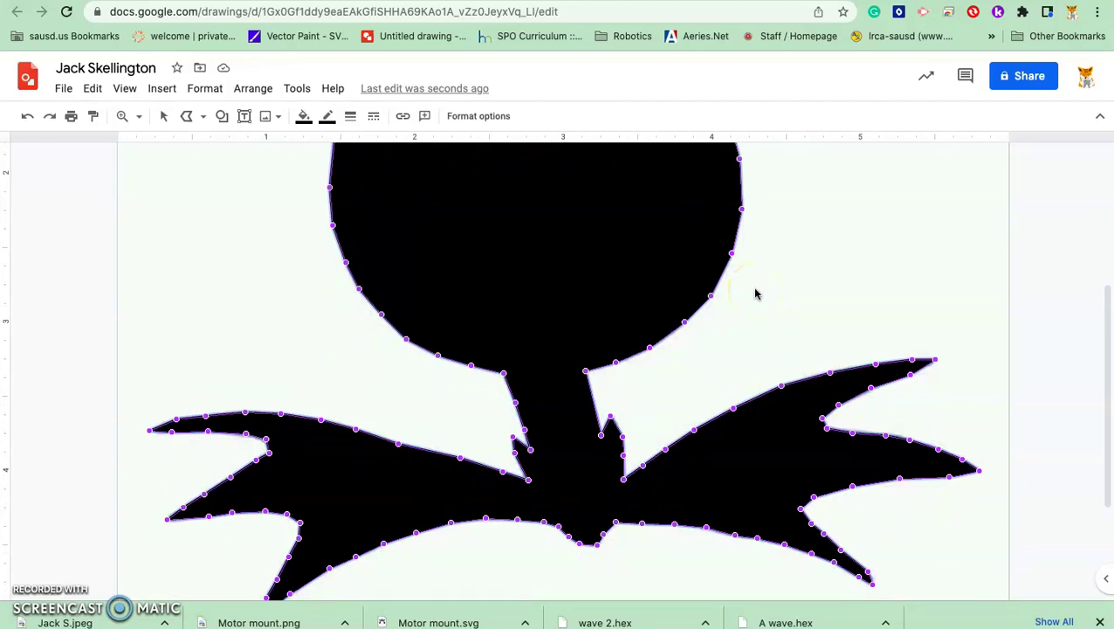
{"action": "key", "text": "Escape"}
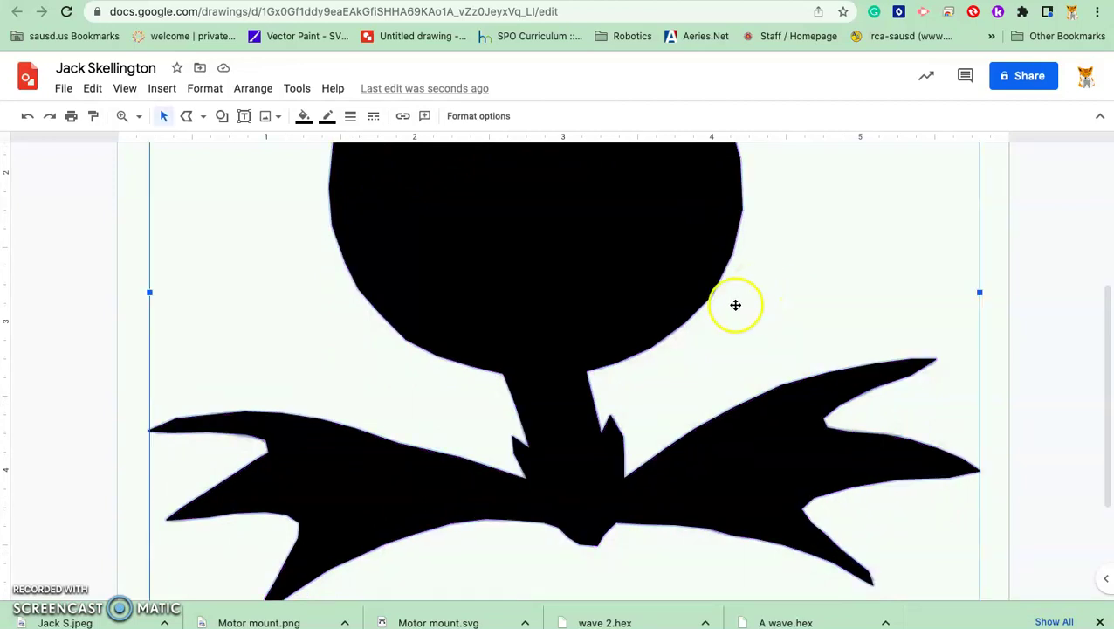
- View the drawing at 50% and move the black silhouette horizontally off the canvas to the right of the source image
{"action": "scroll", "coordinate": [703, 324], "scroll_direction": "up", "scroll_amount": 3}
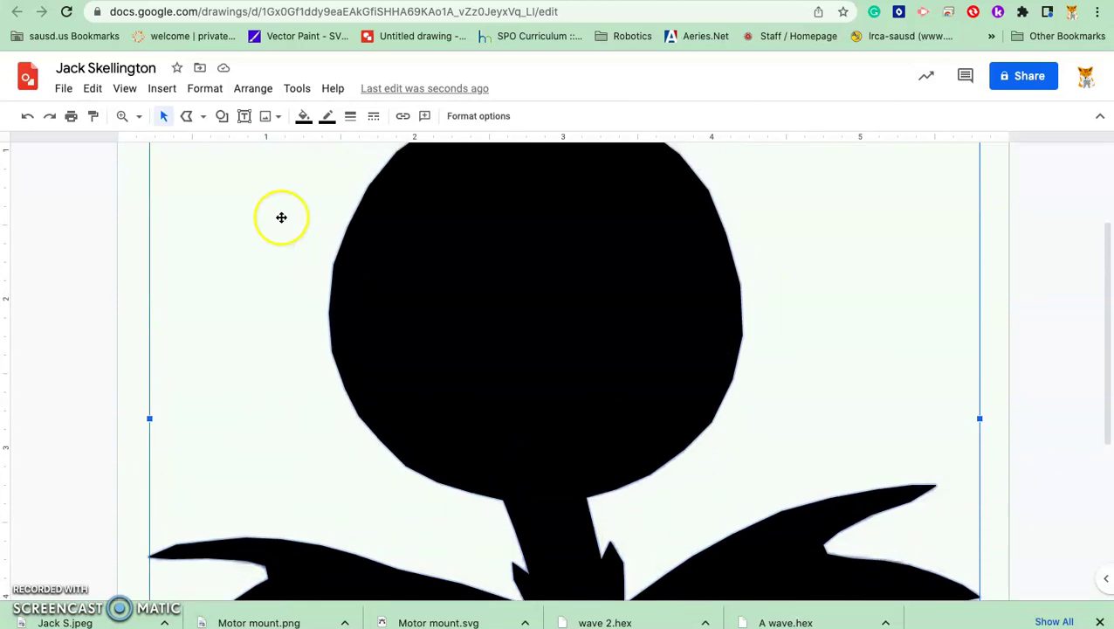
{"action": "left_click", "coordinate": [139, 116]}
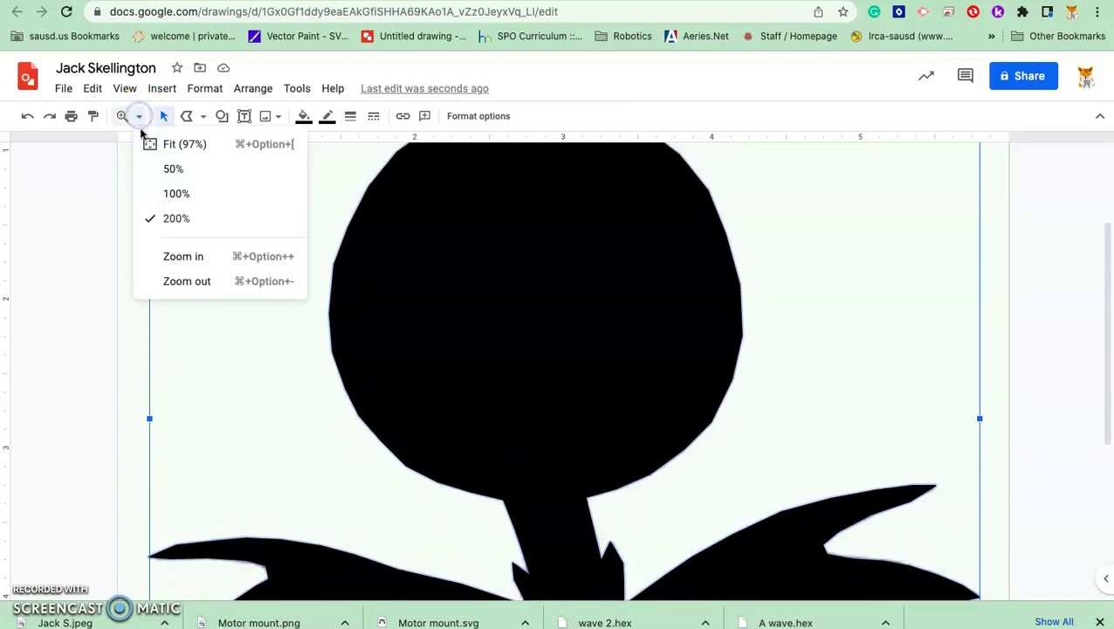
{"action": "left_click", "coordinate": [173, 172]}
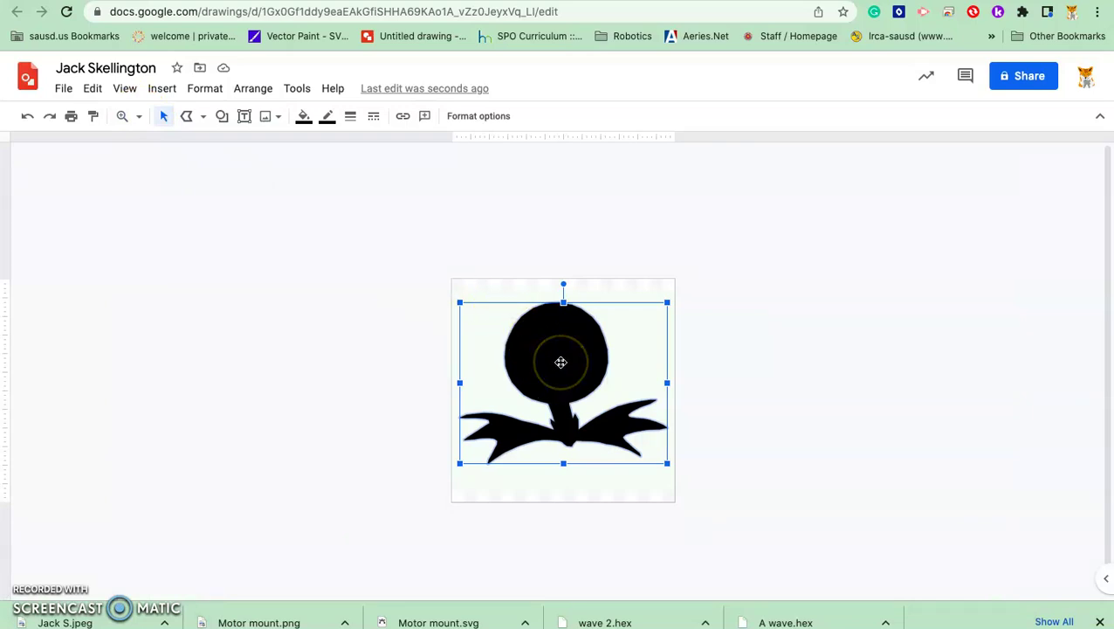
{"action": "key", "text": "Right"}
{"action": "key", "text": "Right"}
{"action": "key", "text": "Right"}
{"action": "key", "text": "Right"}
{"action": "key", "text": "Right"}
{"action": "key", "text": "Right"}
{"action": "key", "text": "Right"}
{"action": "key", "text": "Right"}
{"action": "key", "text": "Right"}
{"action": "key", "text": "Right"}
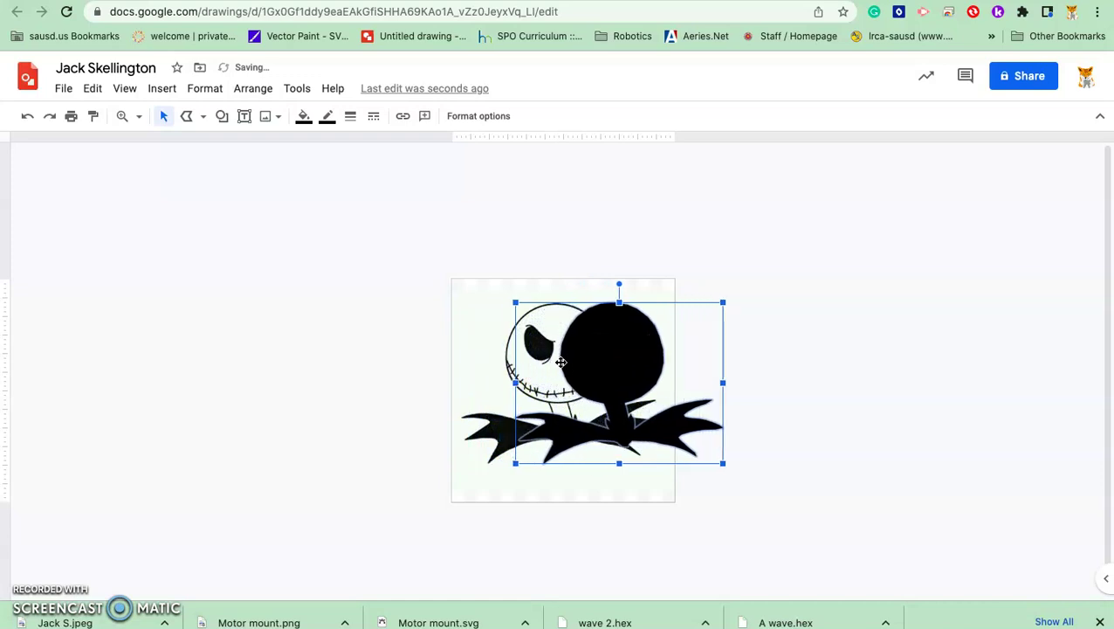
{"action": "key", "text": "Right"}
{"action": "key", "text": "Right"}
{"action": "key", "text": "Right"}
{"action": "key", "text": "Right"}
{"action": "key", "text": "Right"}
{"action": "key", "text": "Right"}
{"action": "key", "text": "Right"}
{"action": "key", "text": "Right"}
{"action": "key", "text": "Right"}
{"action": "key", "text": "Right"}
{"action": "key", "text": "Right"}
{"action": "key", "text": "Right"}
{"action": "key", "text": "Right"}
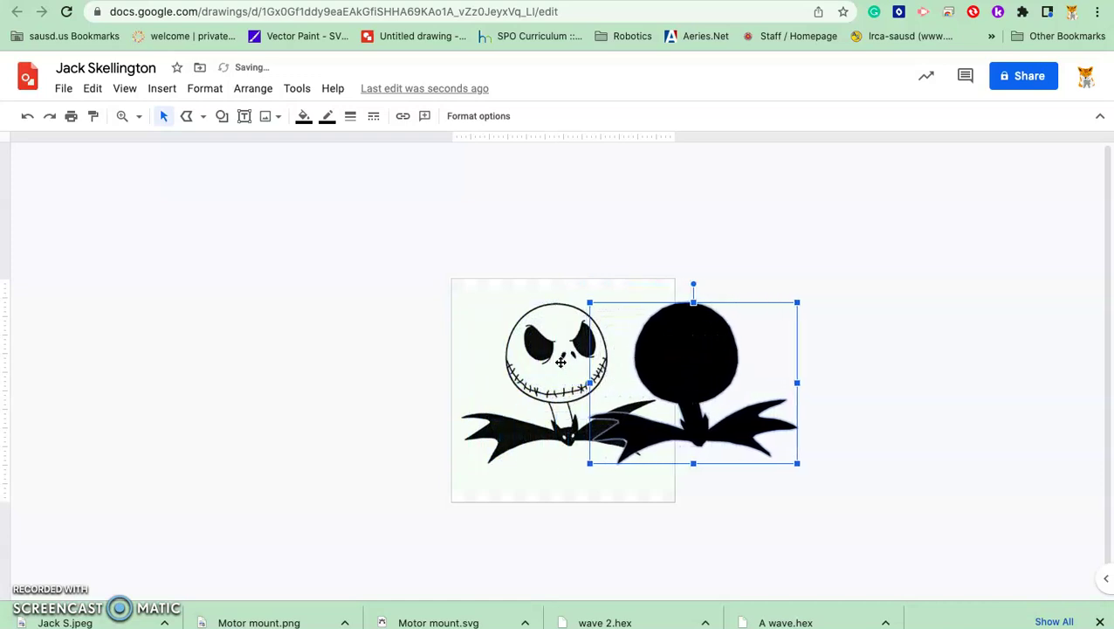
{"action": "key", "text": "Right"}
{"action": "key", "text": "Right"}
{"action": "key", "text": "Right"}
{"action": "key", "text": "Right"}
{"action": "key", "text": "Right"}
{"action": "key", "text": "Right"}
{"action": "key", "text": "Right"}
{"action": "key", "text": "Right"}
{"action": "key", "text": "Right"}
{"action": "key", "text": "Right"}
{"action": "key", "text": "Right"}
{"action": "key", "text": "Right"}
{"action": "key", "text": "Right"}
{"action": "key", "text": "Right"}
{"action": "key", "text": "Right"}
{"action": "key", "text": "Right"}
{"action": "key", "text": "Right"}
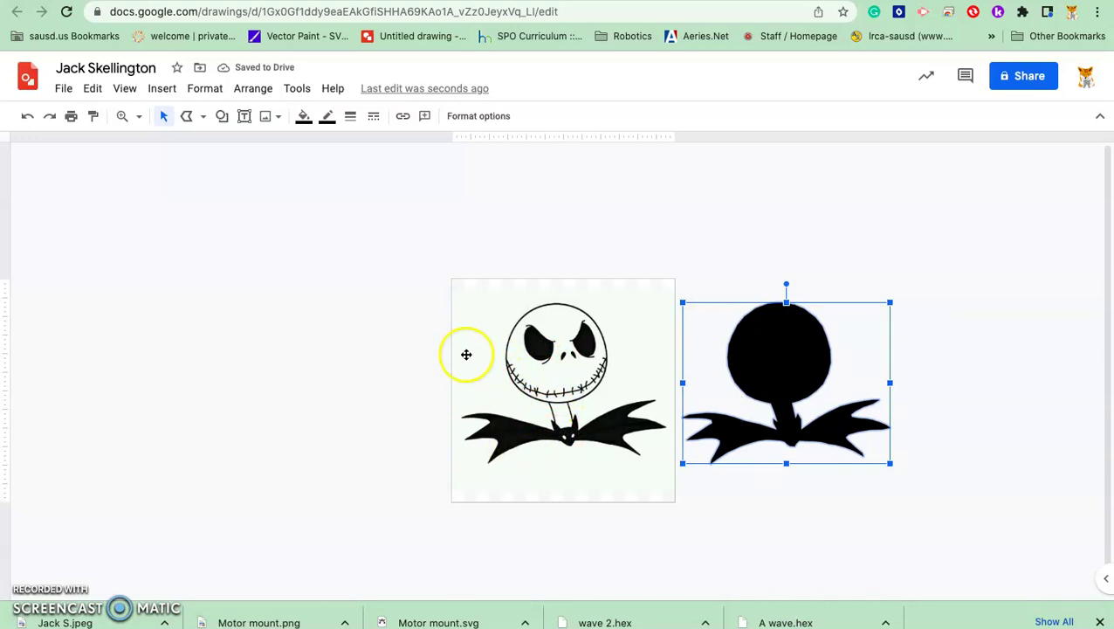
- Zoom in closely on the two white eyes of the bat bow tie in the source image
{"action": "left_click", "coordinate": [137, 117]}
{"action": "left_click", "coordinate": [166, 218]}
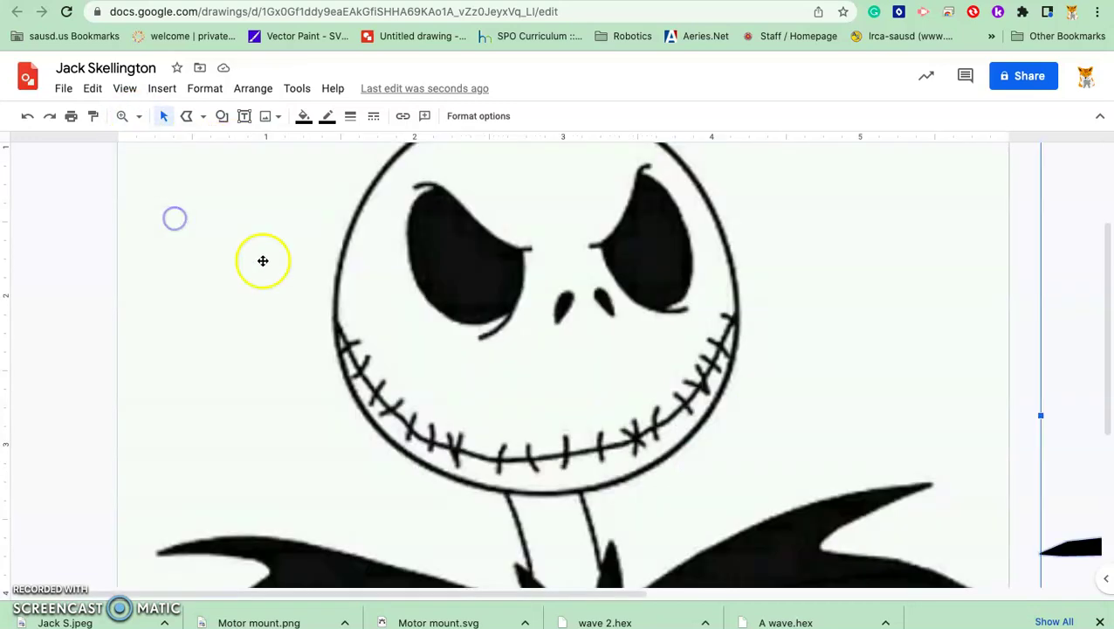
{"action": "scroll", "coordinate": [492, 436], "scroll_direction": "down", "scroll_amount": 4}
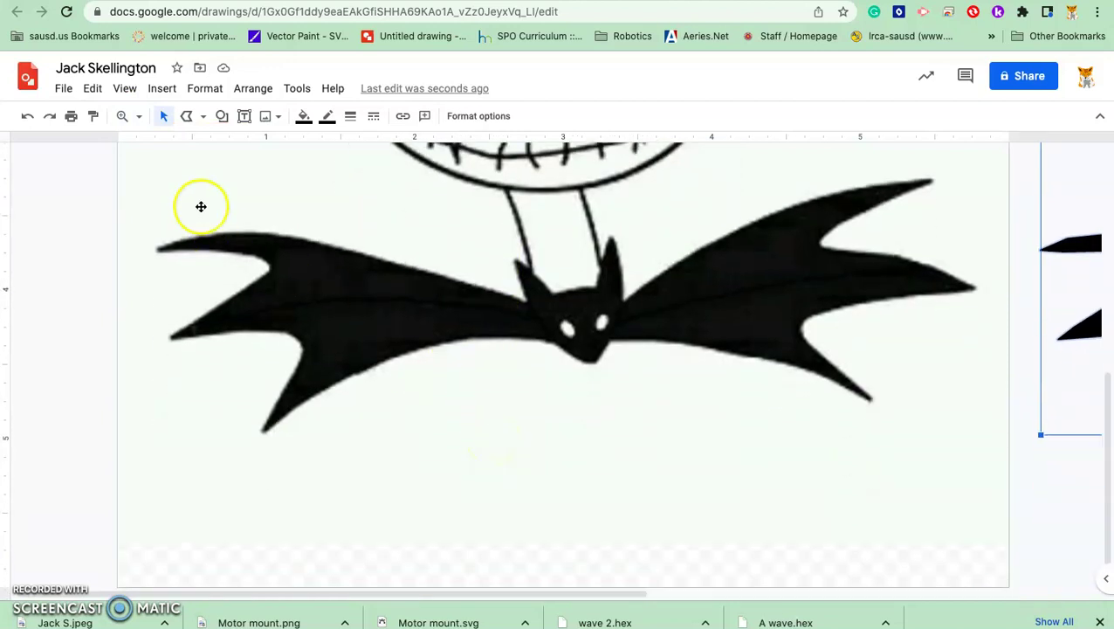
{"action": "left_click", "coordinate": [137, 117]}
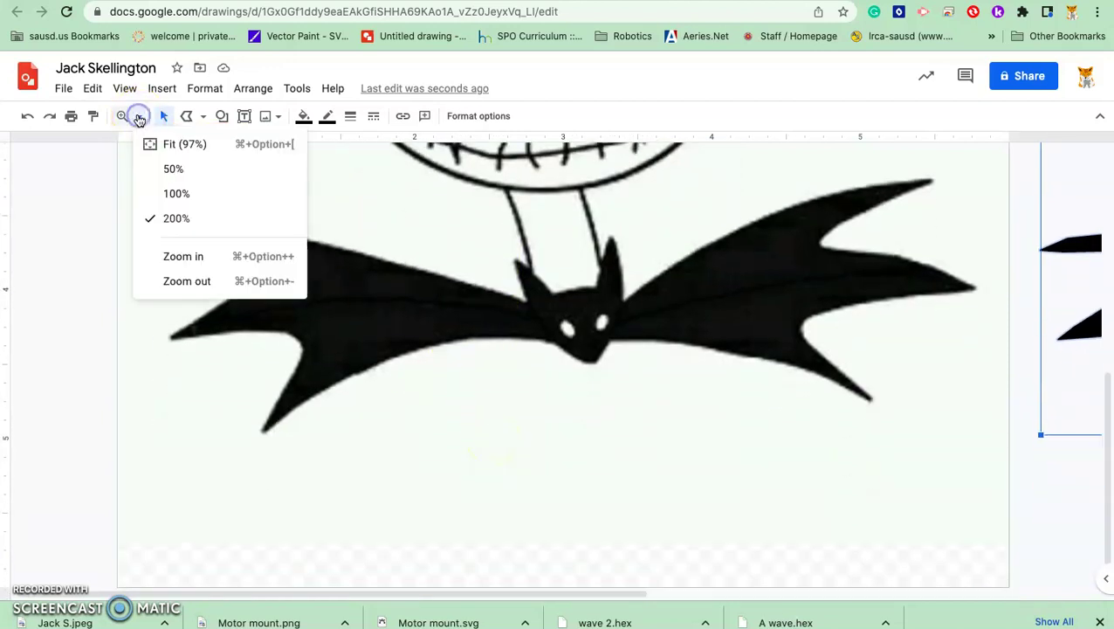
{"action": "left_click", "coordinate": [178, 256]}
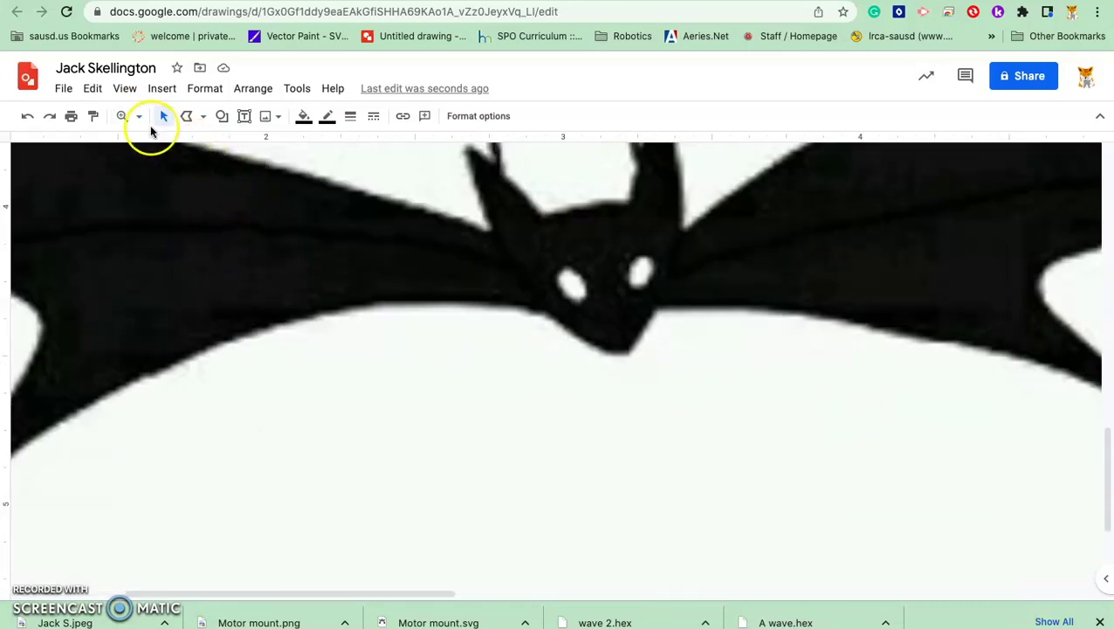
{"action": "left_click", "coordinate": [138, 116]}
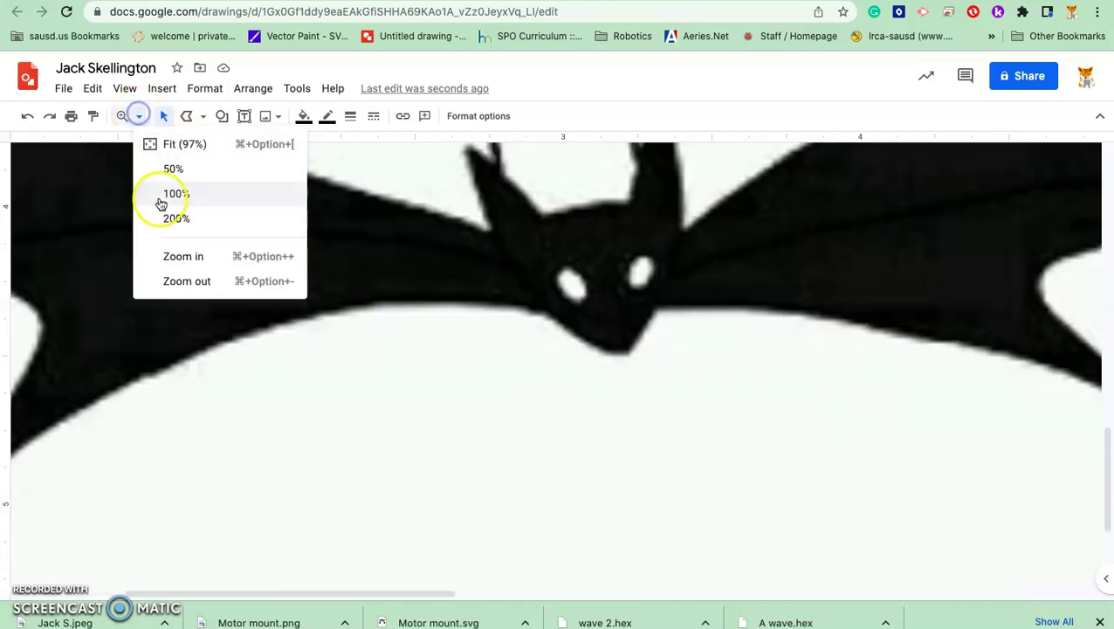
{"action": "left_click", "coordinate": [185, 256]}
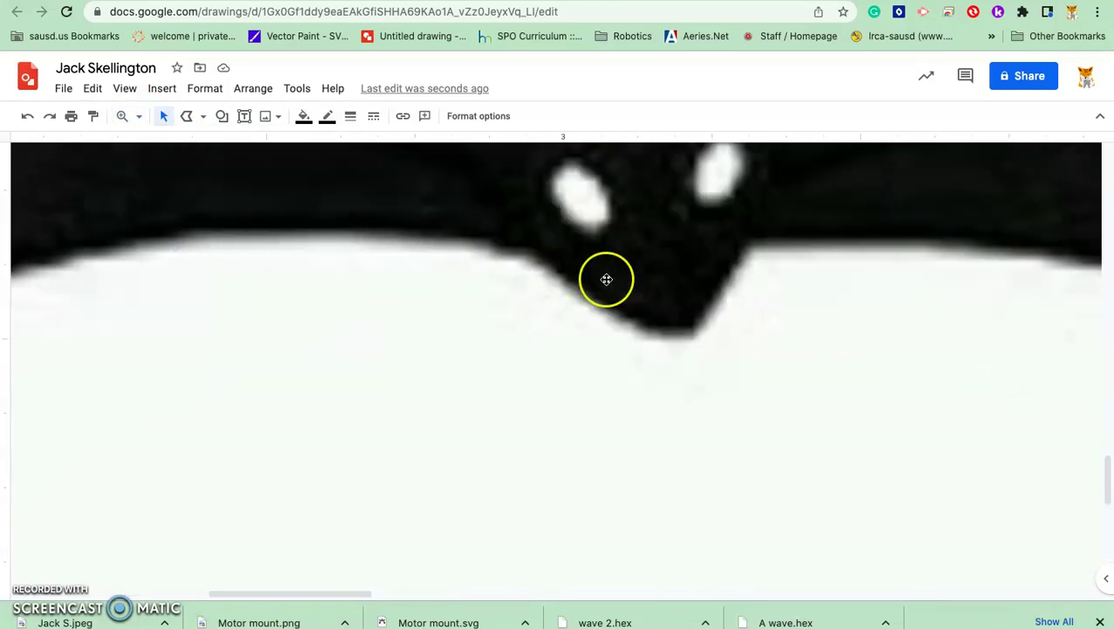
{"action": "scroll", "coordinate": [607, 280], "scroll_direction": "up", "scroll_amount": 4}
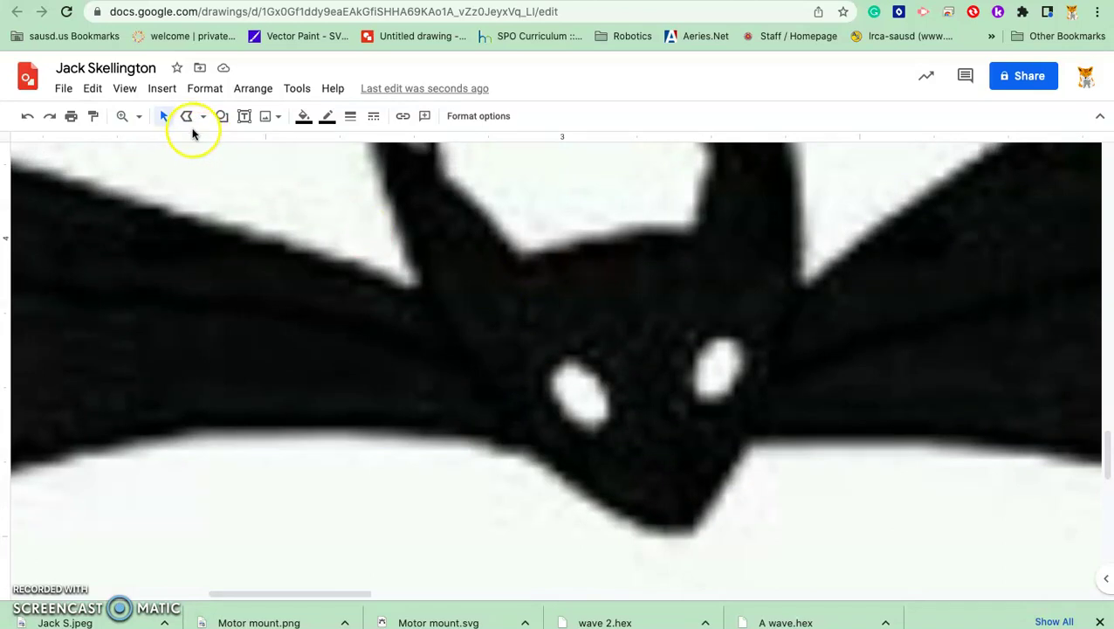
- Try to cover the bat's left eye with an ellipse shape, enlarging it and moving it over the eye
{"action": "left_click", "coordinate": [187, 120]}
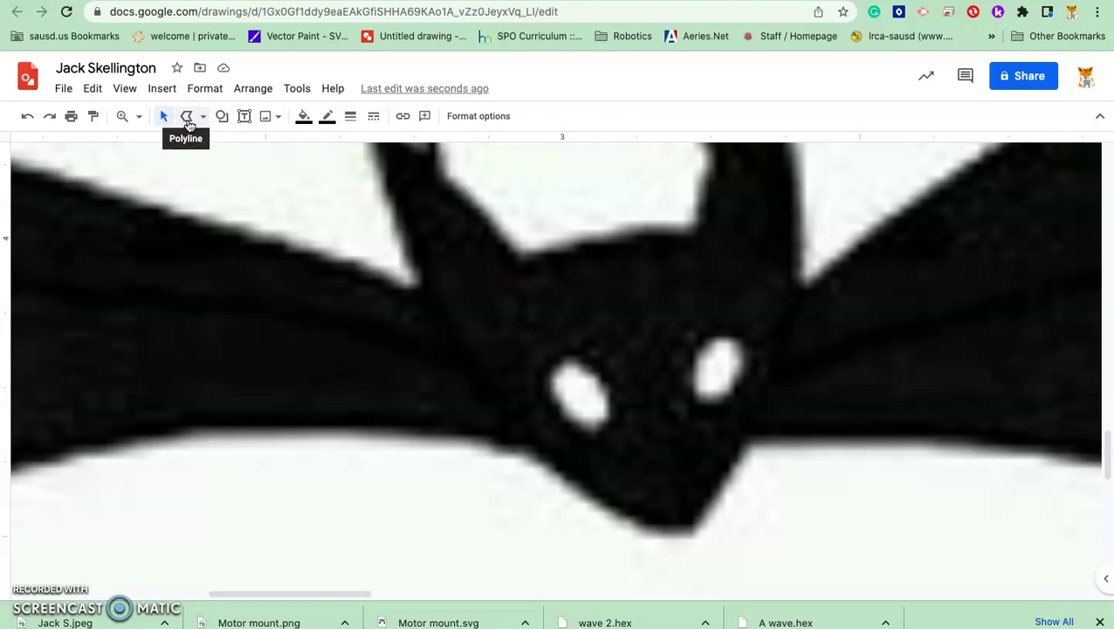
{"action": "left_click", "coordinate": [222, 117]}
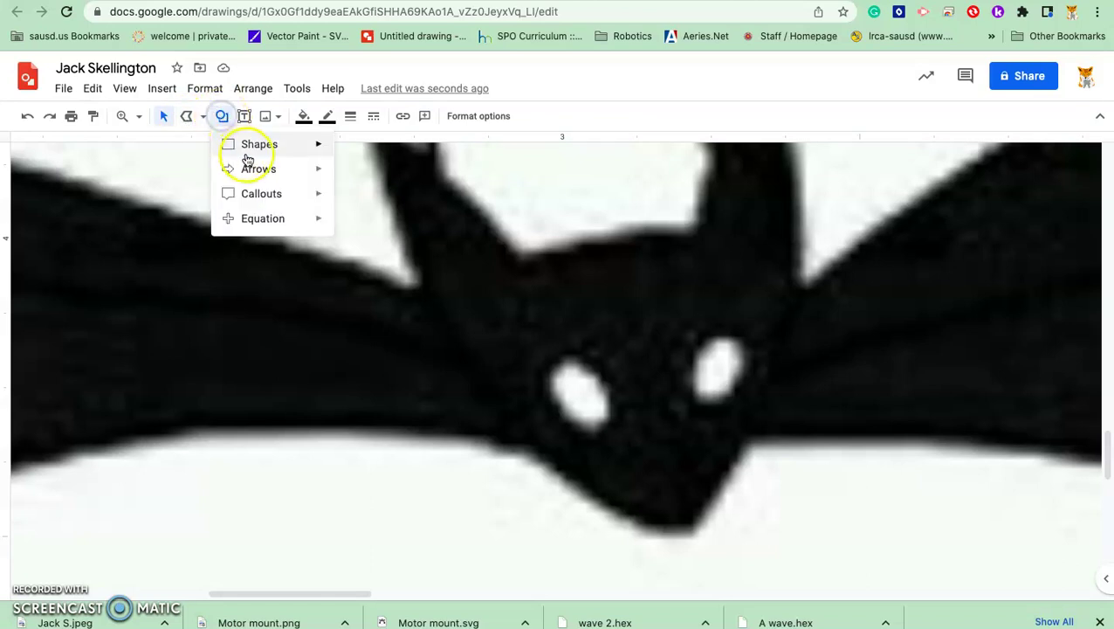
{"action": "mouse_move", "coordinate": [258, 147]}
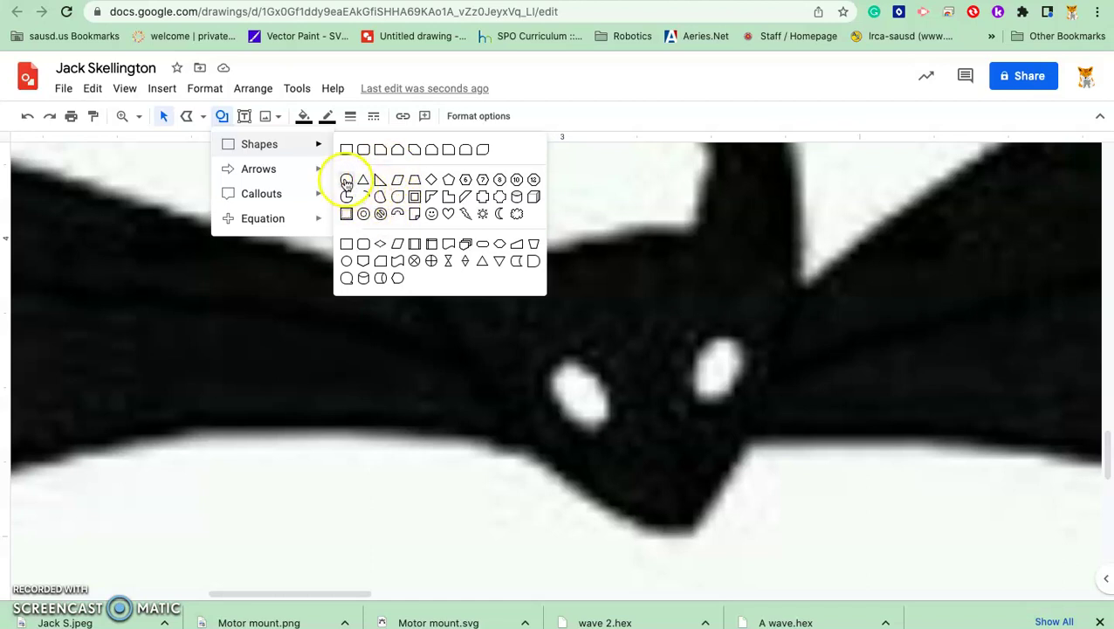
{"action": "left_click", "coordinate": [346, 182]}
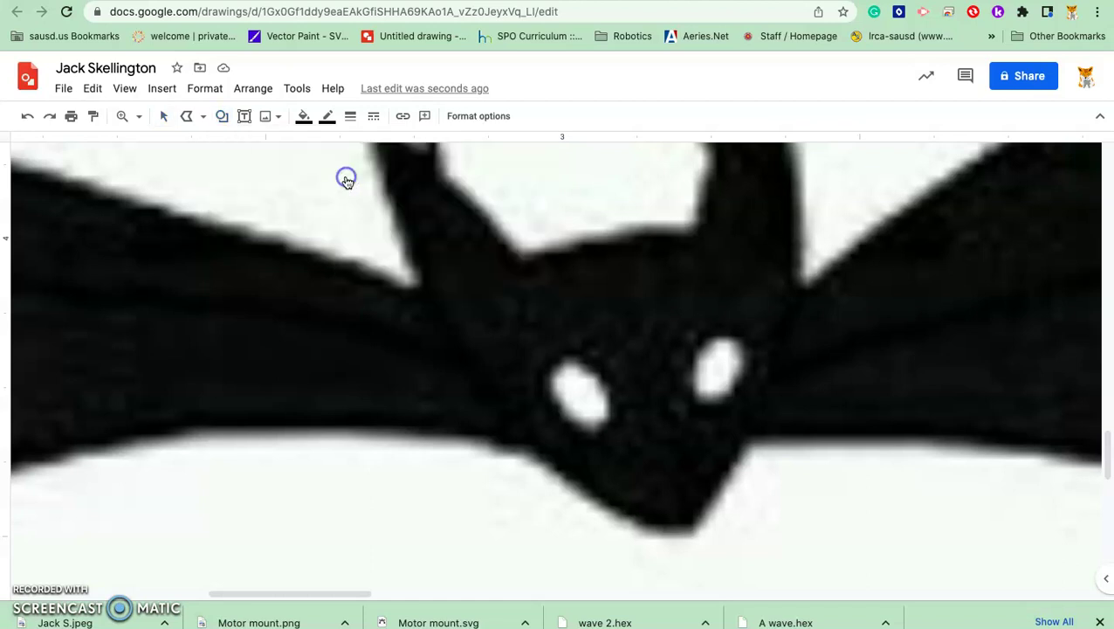
{"action": "left_click", "coordinate": [586, 427]}
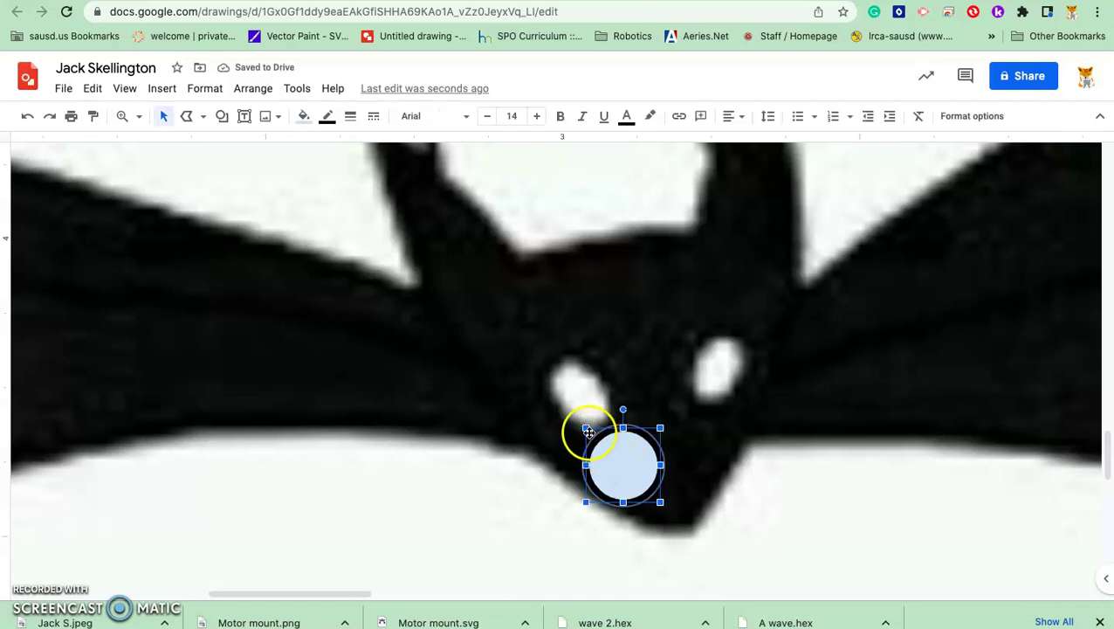
{"action": "left_click_drag", "start_coordinate": [586, 428], "coordinate": [562, 399]}
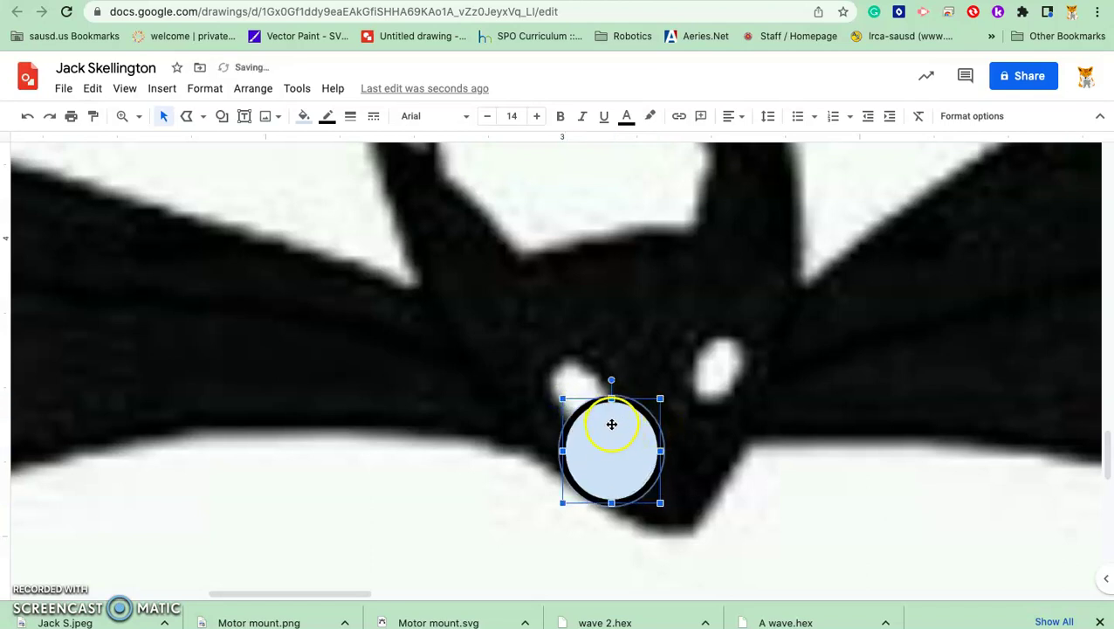
{"action": "left_click_drag", "start_coordinate": [611, 424], "coordinate": [584, 378]}
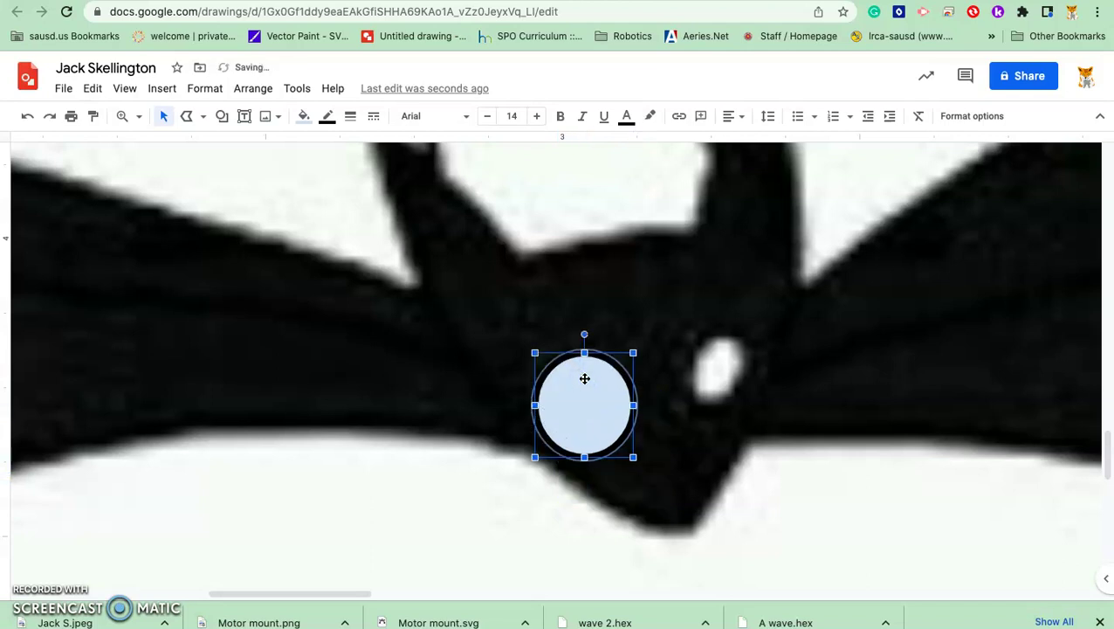
{"action": "left_click", "coordinate": [584, 380]}
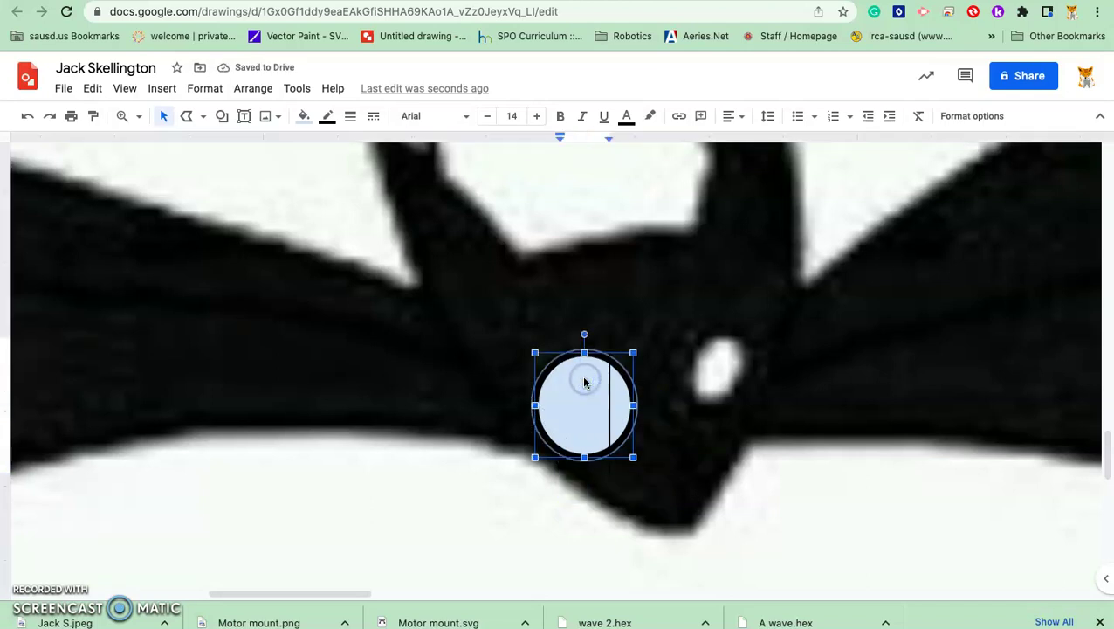
{"action": "left_click_drag", "start_coordinate": [589, 383], "coordinate": [590, 355]}
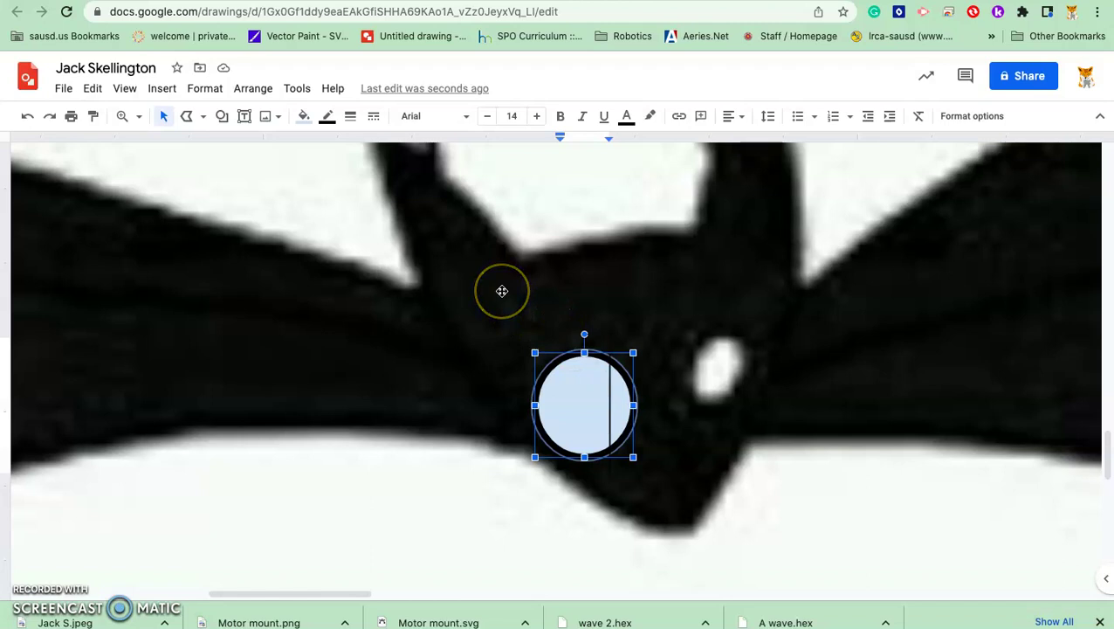
- Undo the ellipse's edits and delete the ellipse, keeping the silhouette off the canvas
{"action": "left_click", "coordinate": [28, 117]}
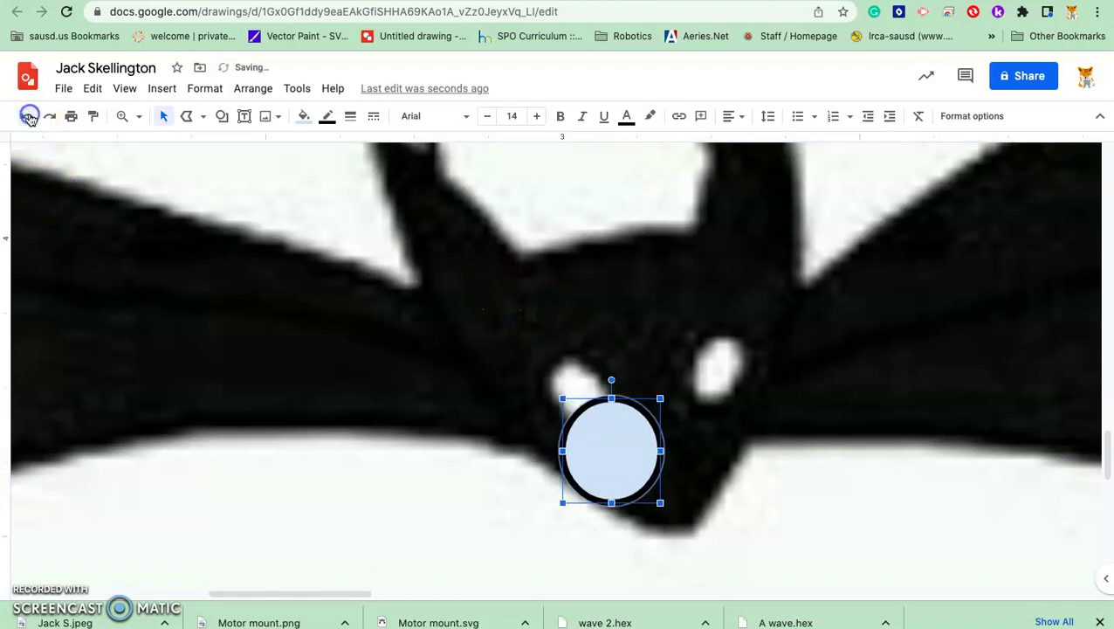
{"action": "left_click", "coordinate": [28, 117]}
{"action": "left_click", "coordinate": [29, 117]}
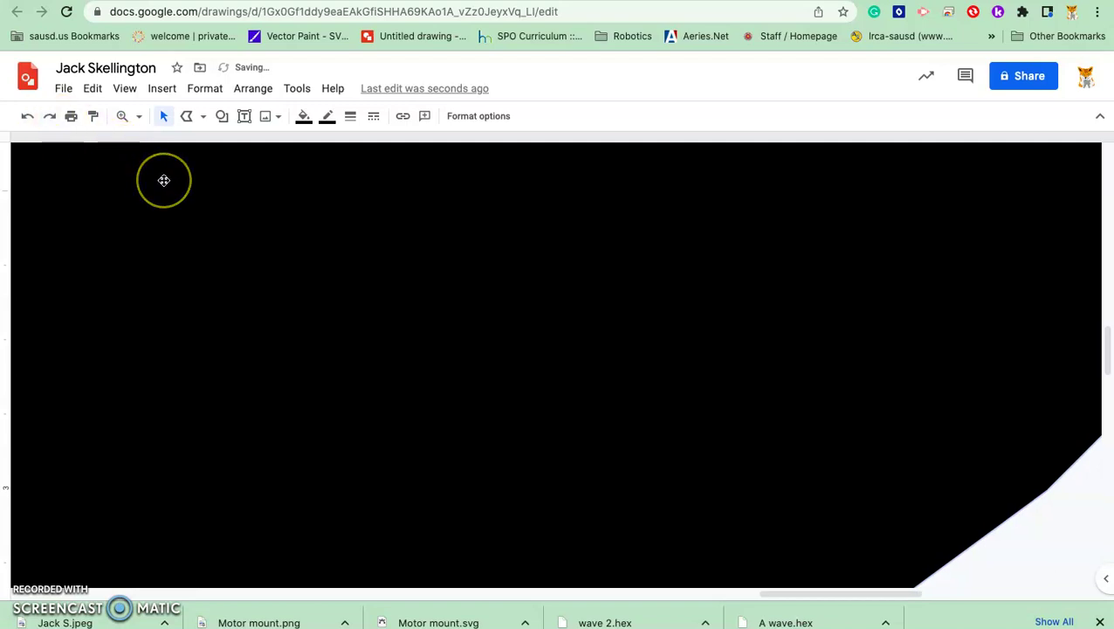
{"action": "scroll", "coordinate": [163, 180], "scroll_direction": "down", "scroll_amount": 2}
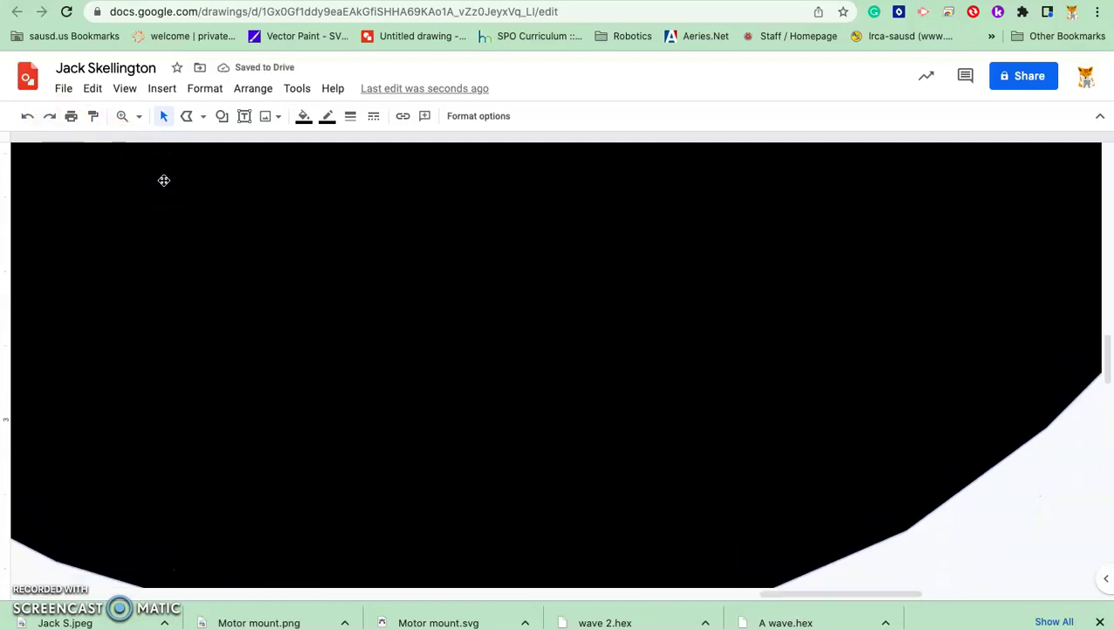
{"action": "left_click", "coordinate": [50, 117]}
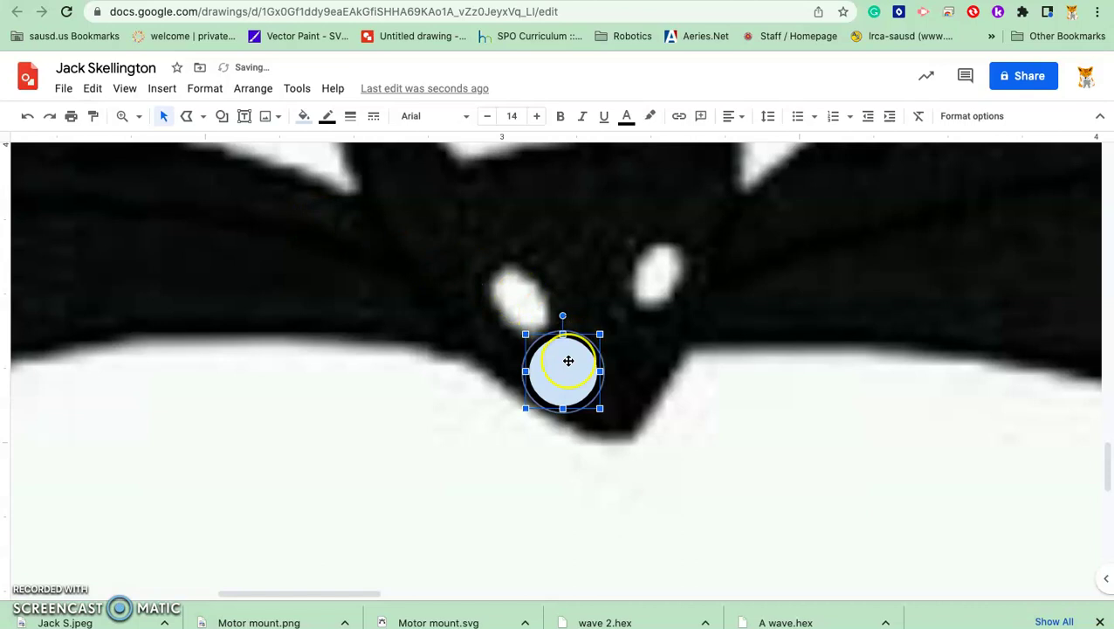
{"action": "key", "text": "Delete"}
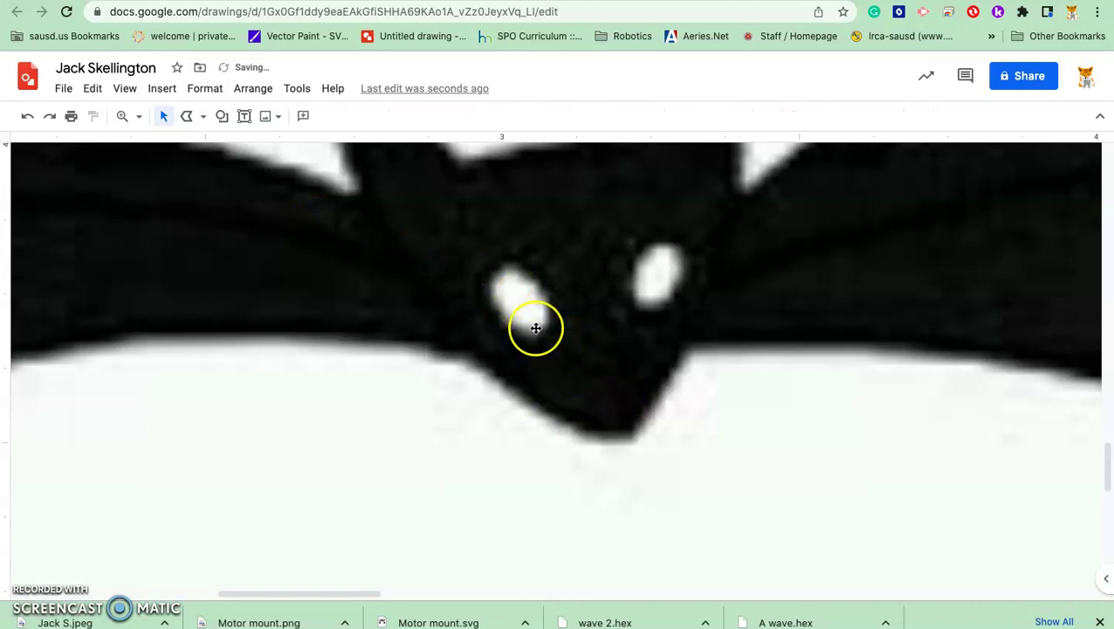
- Trace the bat's left eye with a closed polyline
{"action": "left_click", "coordinate": [186, 116]}
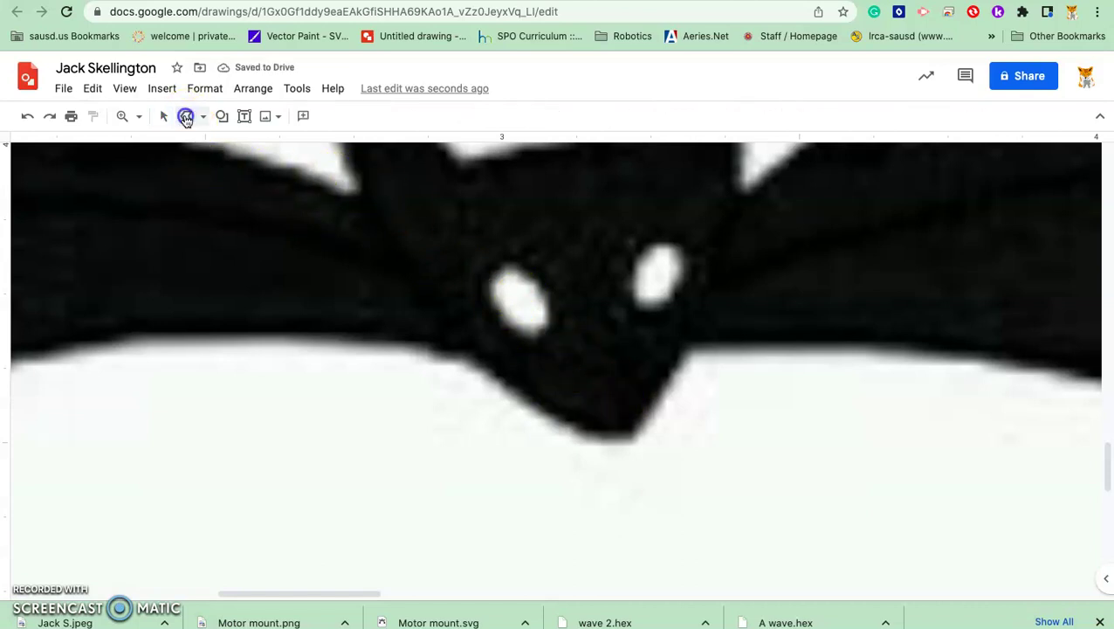
{"action": "left_click", "coordinate": [501, 315]}
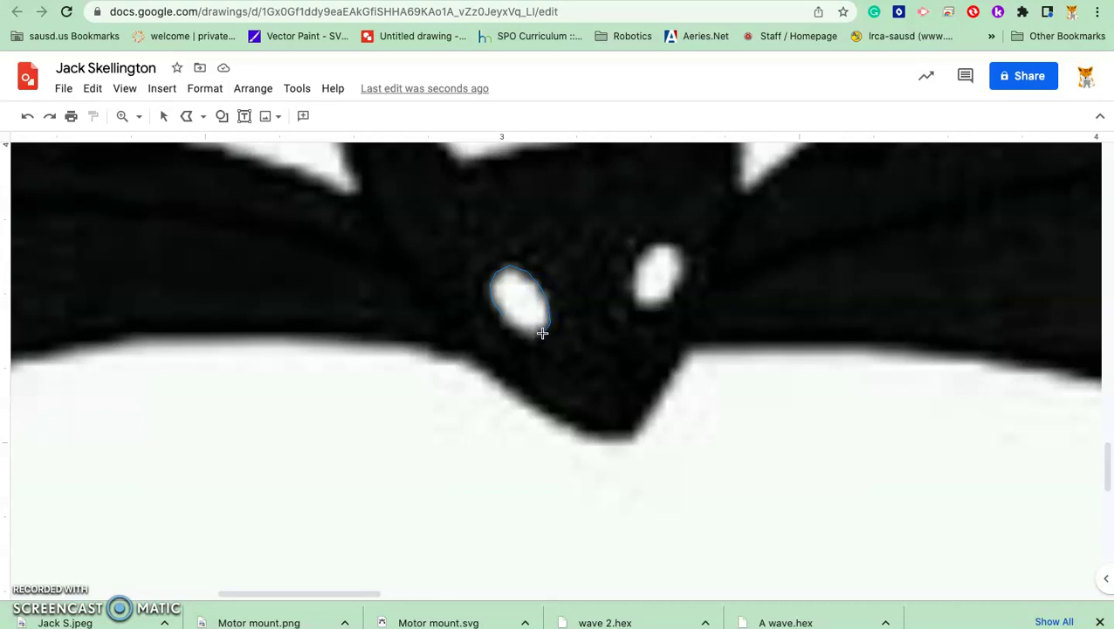
{"action": "left_click", "coordinate": [499, 313]}
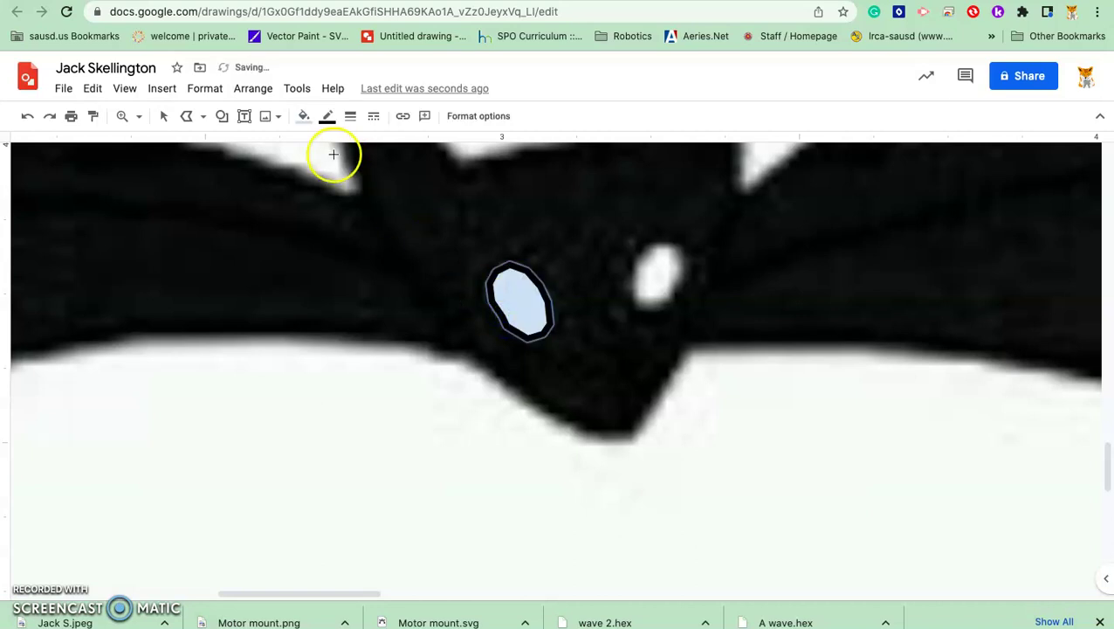
- Fill the traced left eye with solid black and make its border transparent
{"action": "left_click", "coordinate": [303, 117]}
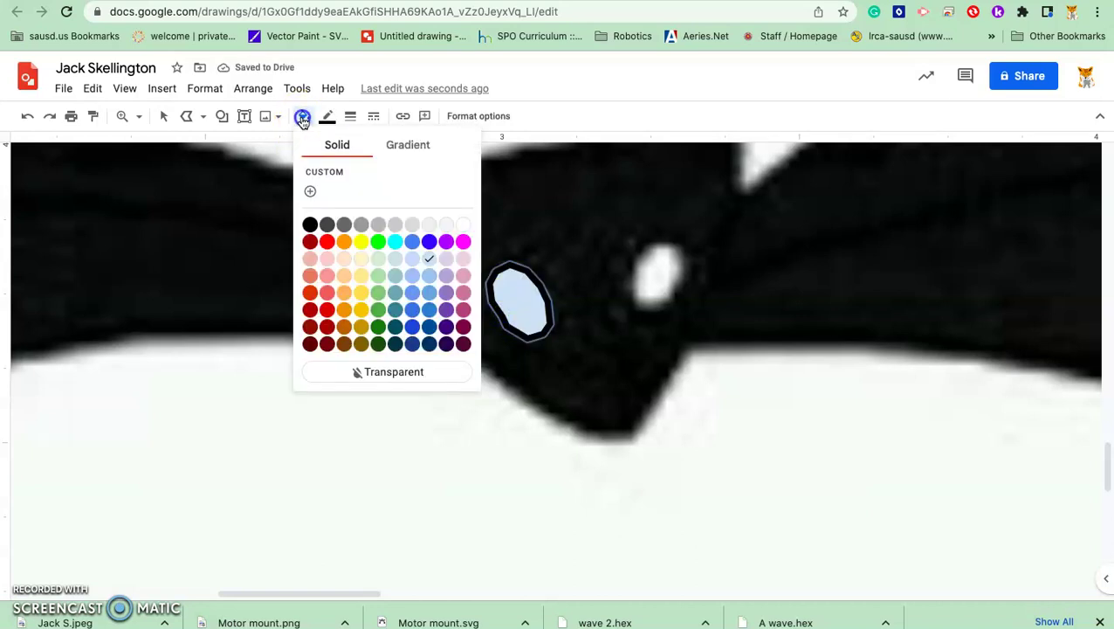
{"action": "left_click", "coordinate": [308, 225]}
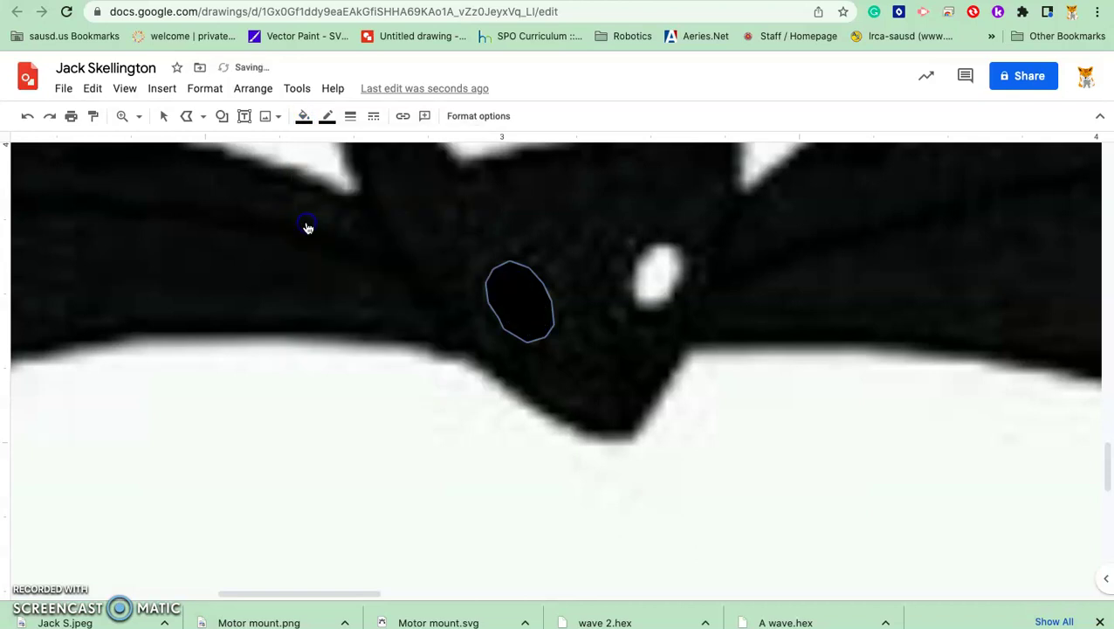
{"action": "left_click", "coordinate": [326, 116]}
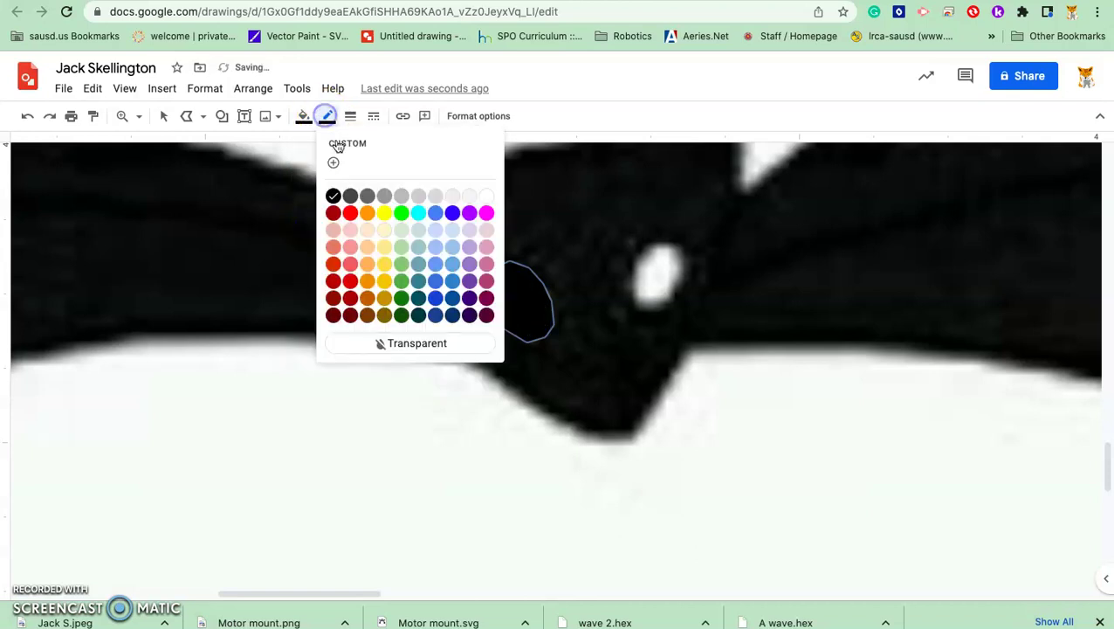
{"action": "left_click", "coordinate": [410, 343]}
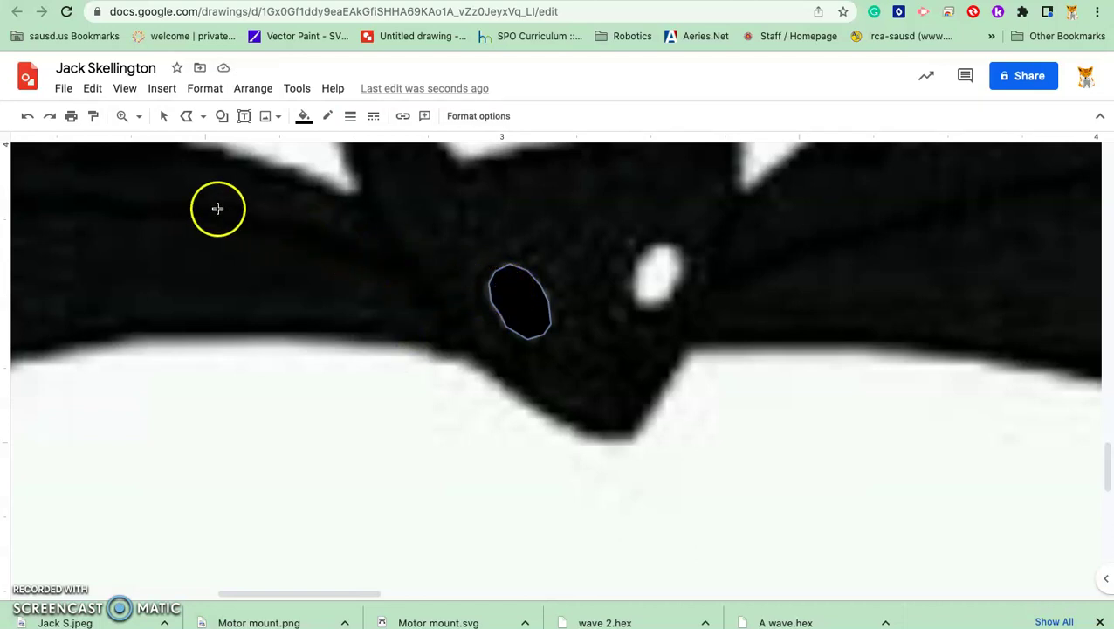
- Edit the traced left eye's points, shifting one on its lower left edge slightly outward to refine the curve
{"action": "left_click", "coordinate": [163, 117]}
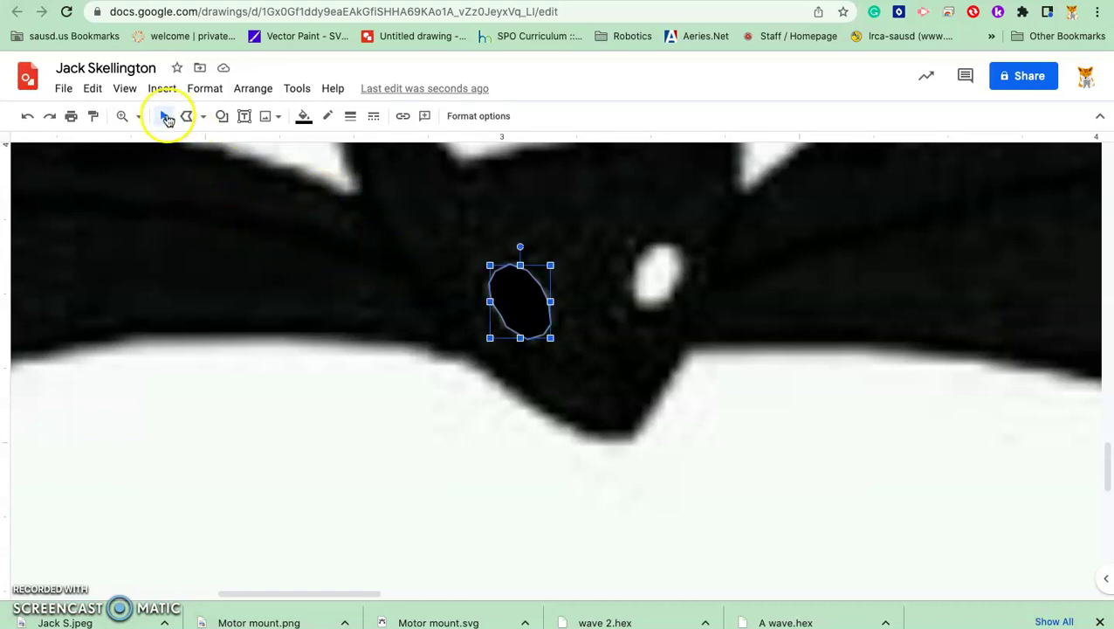
{"action": "left_click", "coordinate": [163, 117]}
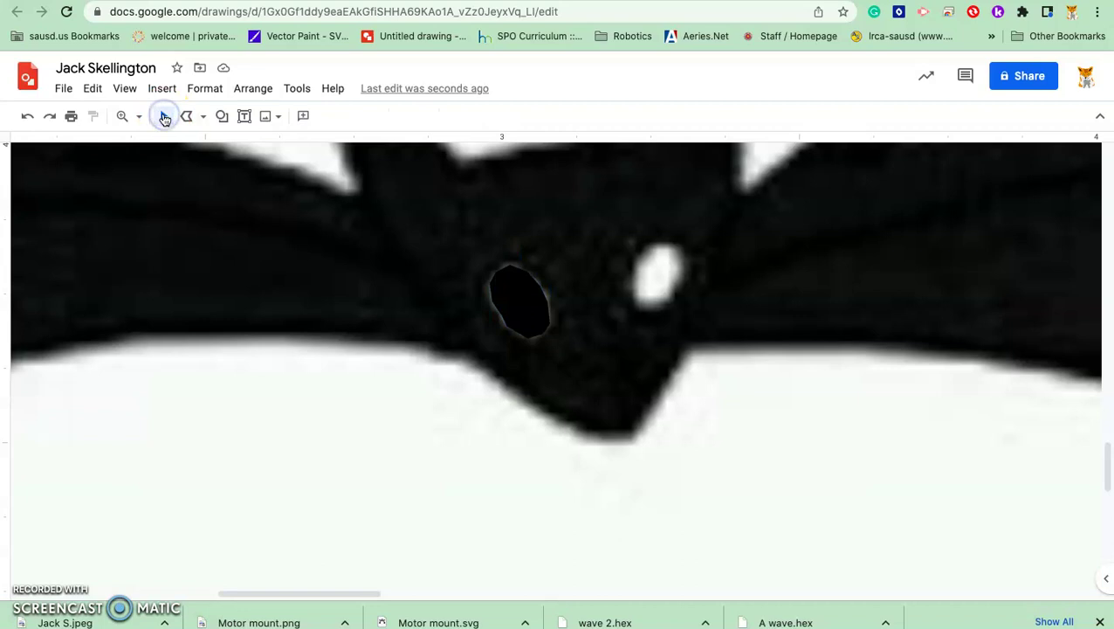
{"action": "left_click", "coordinate": [517, 301]}
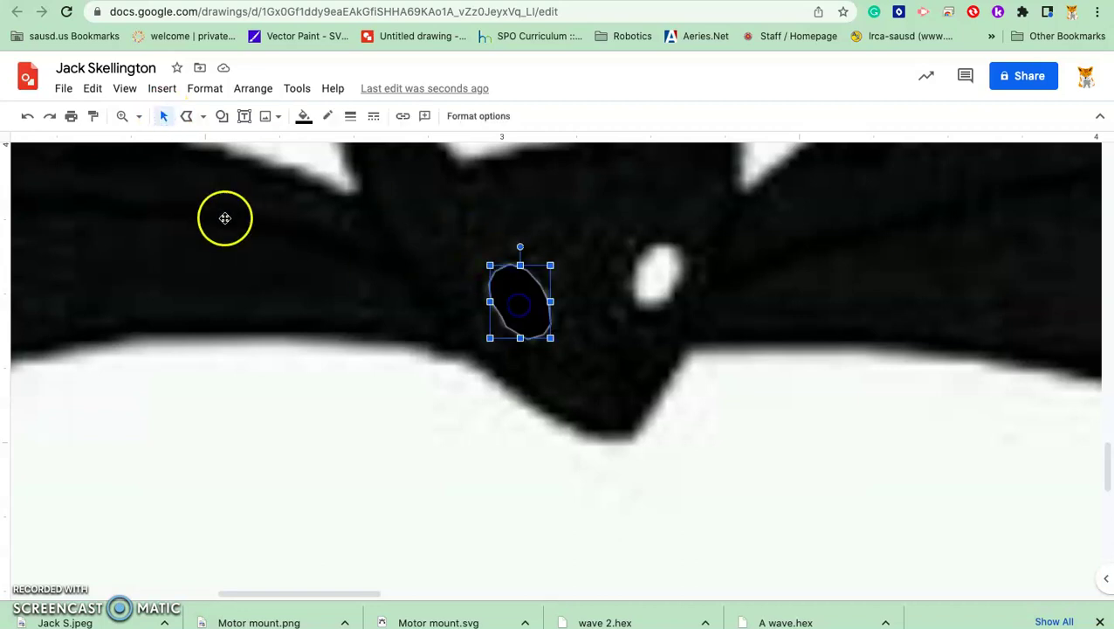
{"action": "left_click", "coordinate": [164, 117]}
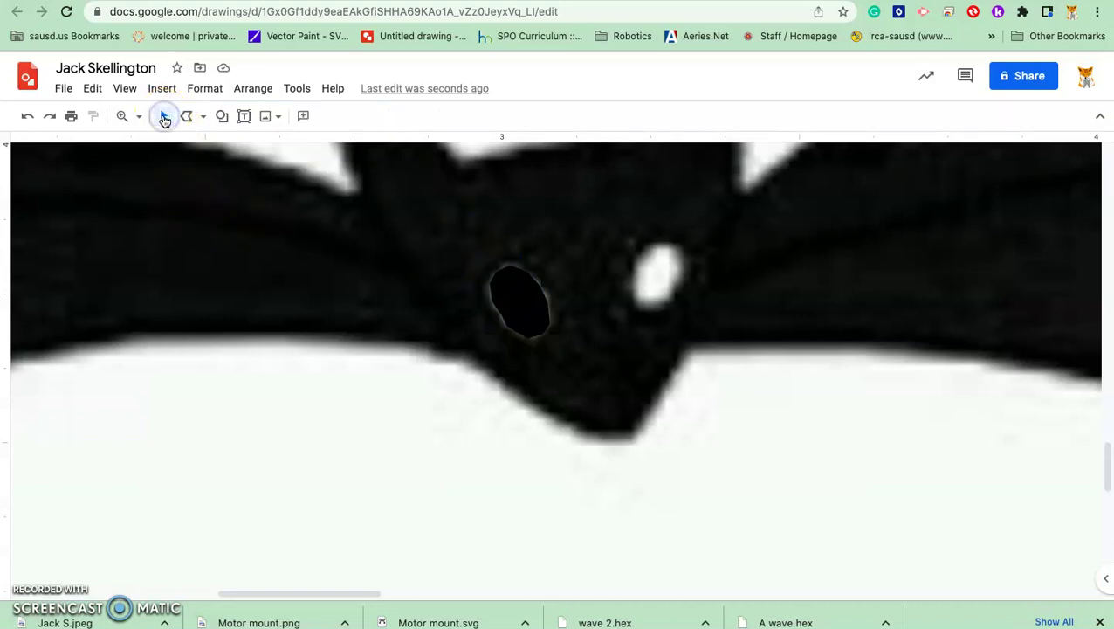
{"action": "left_click", "coordinate": [525, 302]}
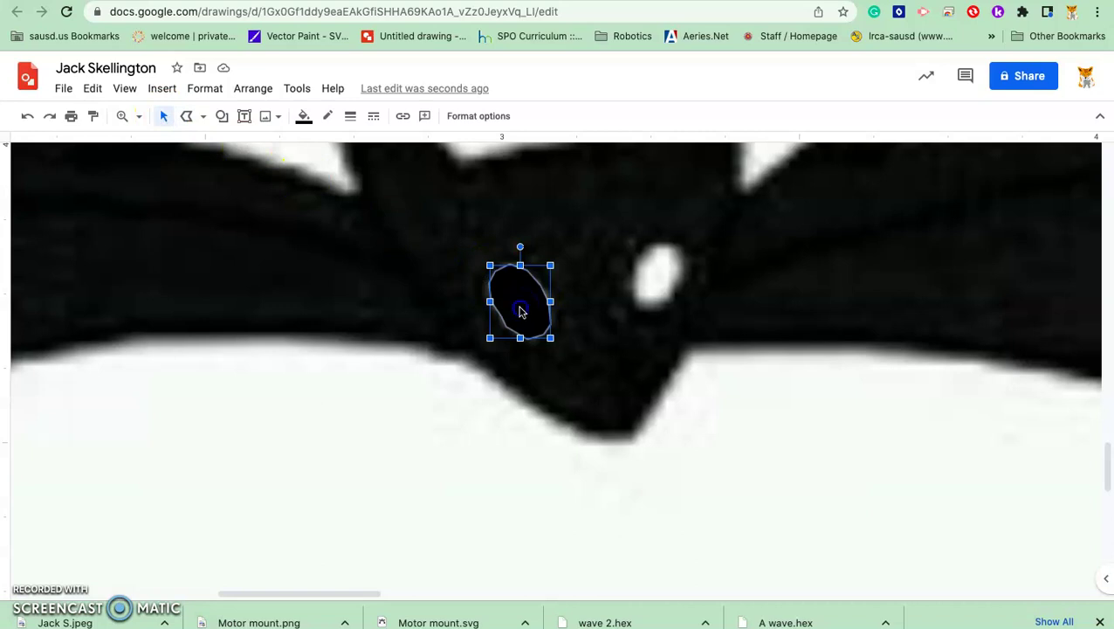
{"action": "double_click", "coordinate": [520, 312]}
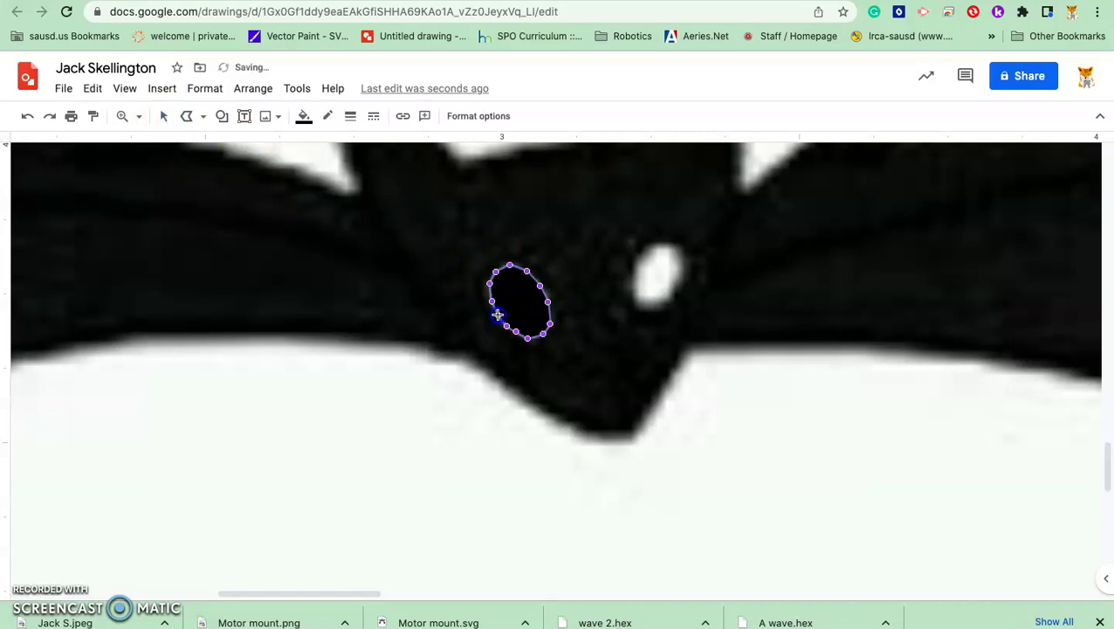
{"action": "left_click_drag", "start_coordinate": [498, 314], "coordinate": [516, 335]}
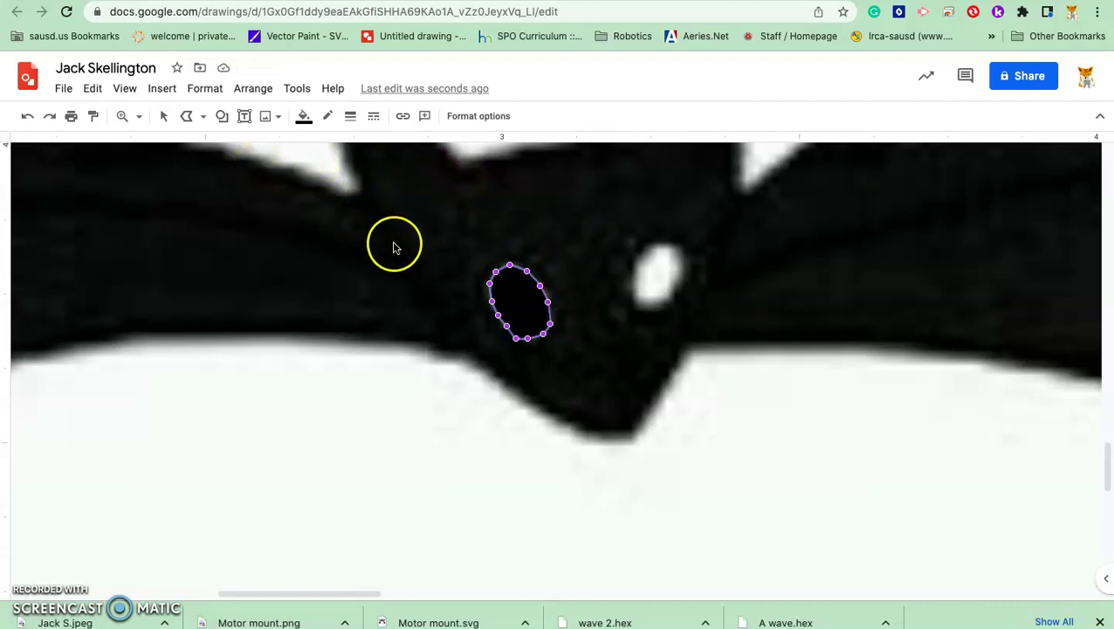
- Change the fill of the bat's traced left eye to solid white
{"action": "left_click", "coordinate": [515, 302]}
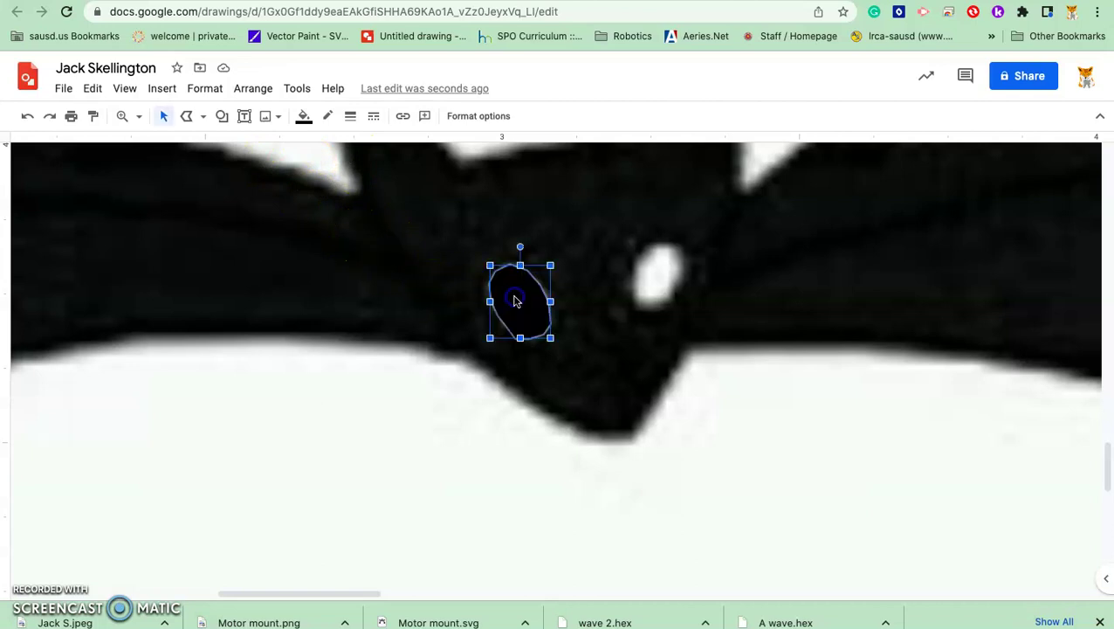
{"action": "left_click", "coordinate": [304, 115]}
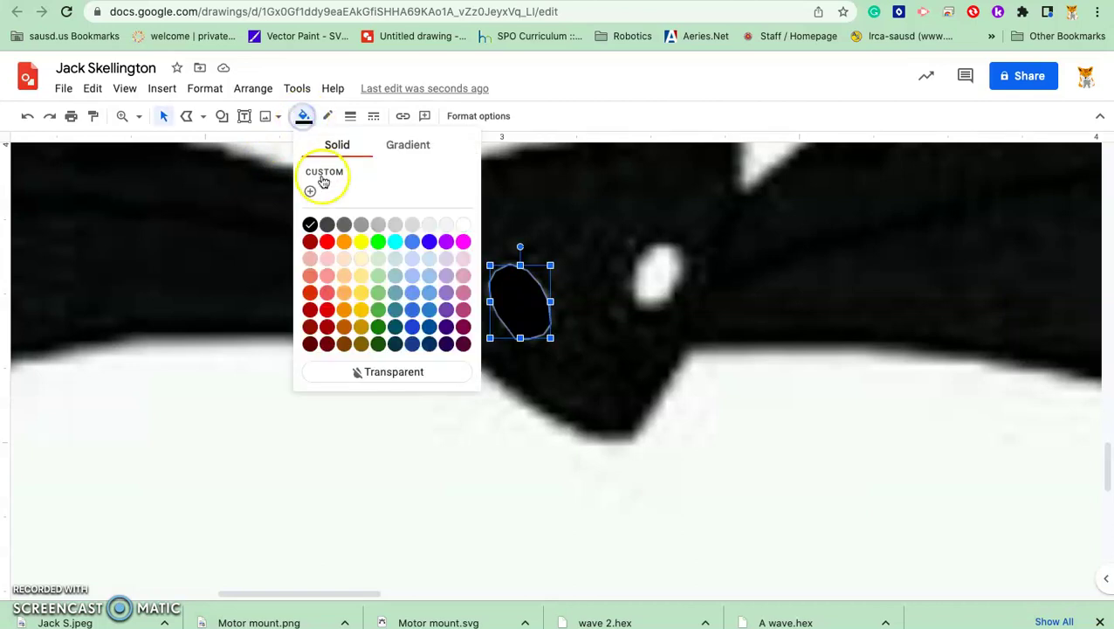
{"action": "left_click", "coordinate": [463, 224]}
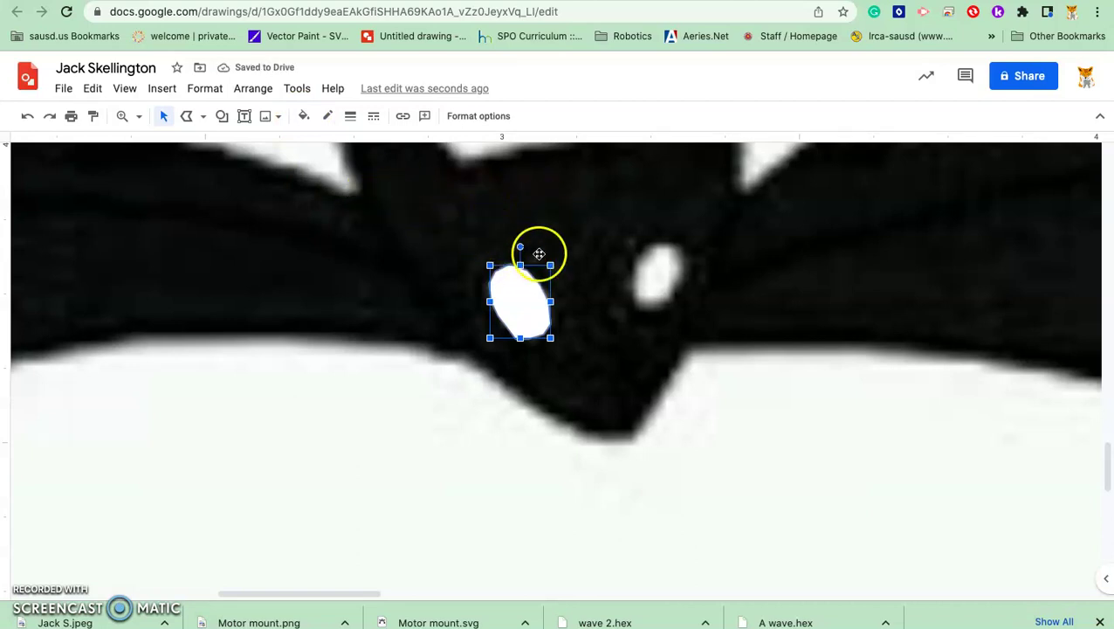
- Trace the bat's right eye with a closed polyline and make its border transparent
{"action": "left_click", "coordinate": [186, 118]}
{"action": "left_click", "coordinate": [637, 303]}
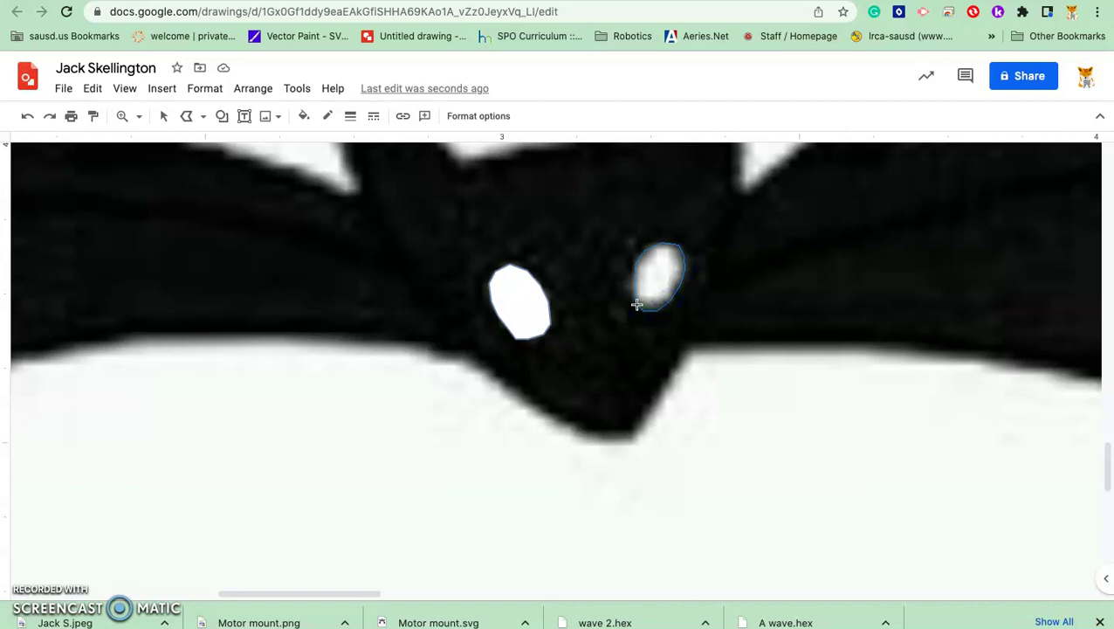
{"action": "left_click_drag", "start_coordinate": [637, 304], "coordinate": [637, 303]}
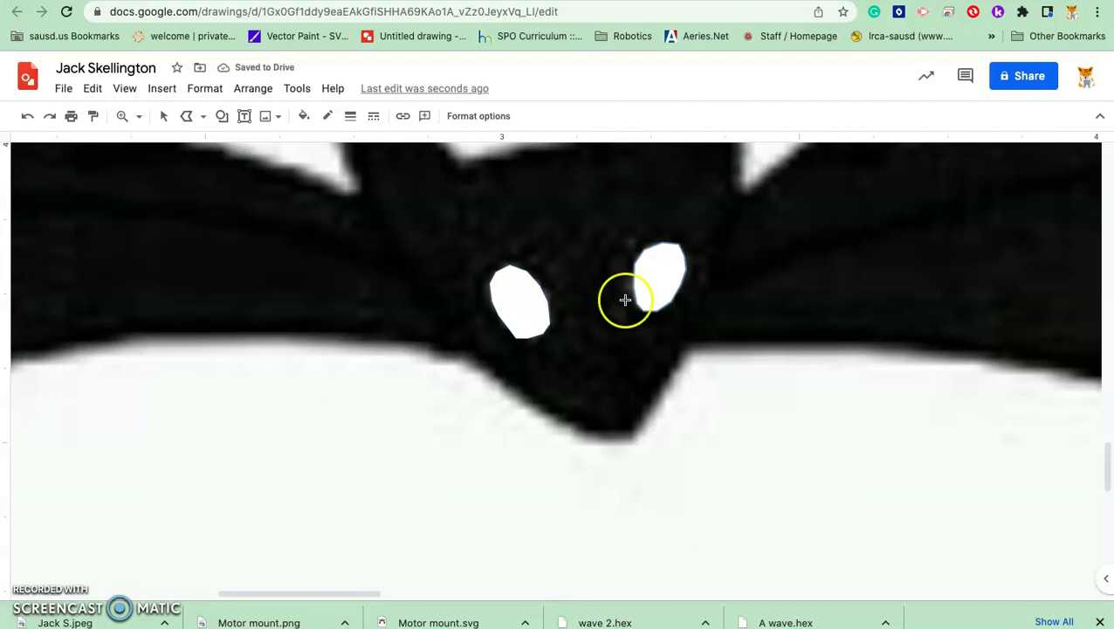
{"action": "left_click", "coordinate": [327, 122]}
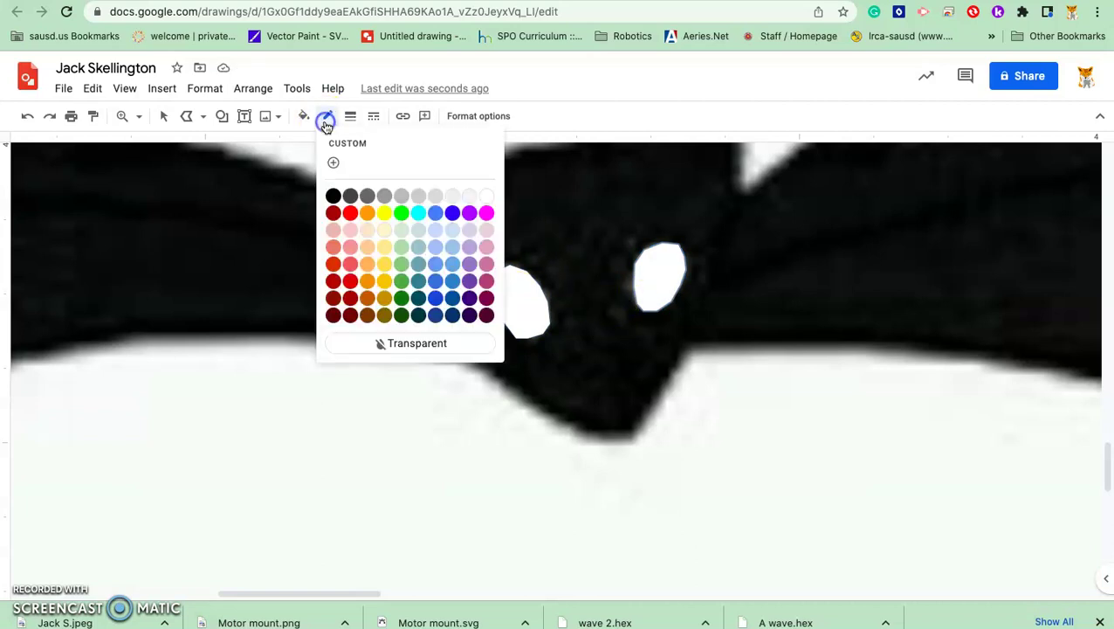
{"action": "left_click", "coordinate": [410, 343]}
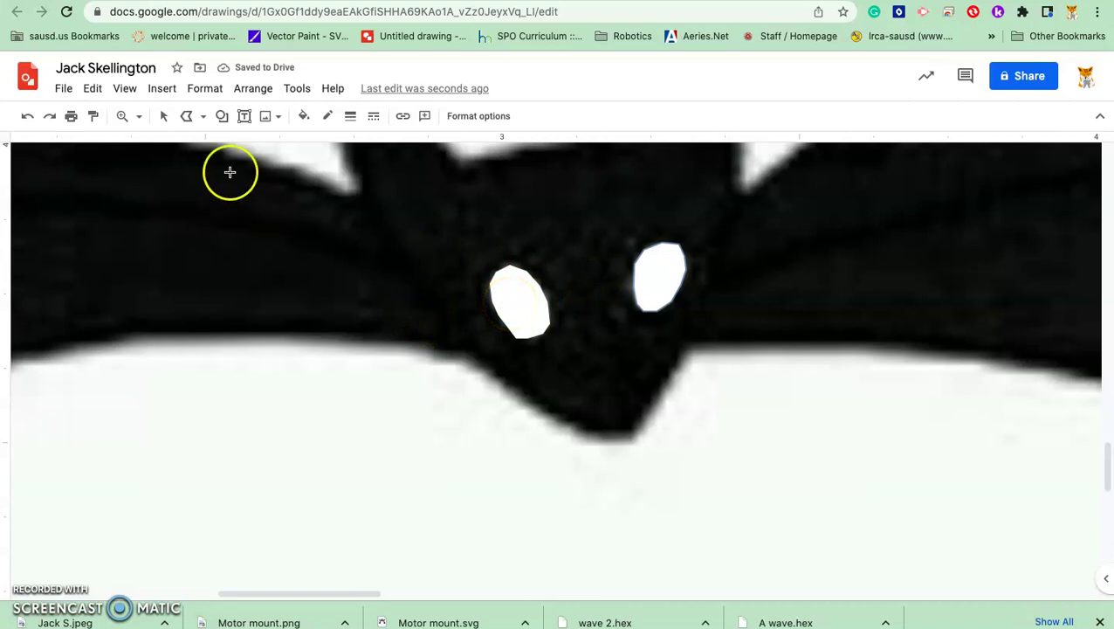
- Select both traced bat eyes and group them into one object
{"action": "left_click", "coordinate": [165, 116]}
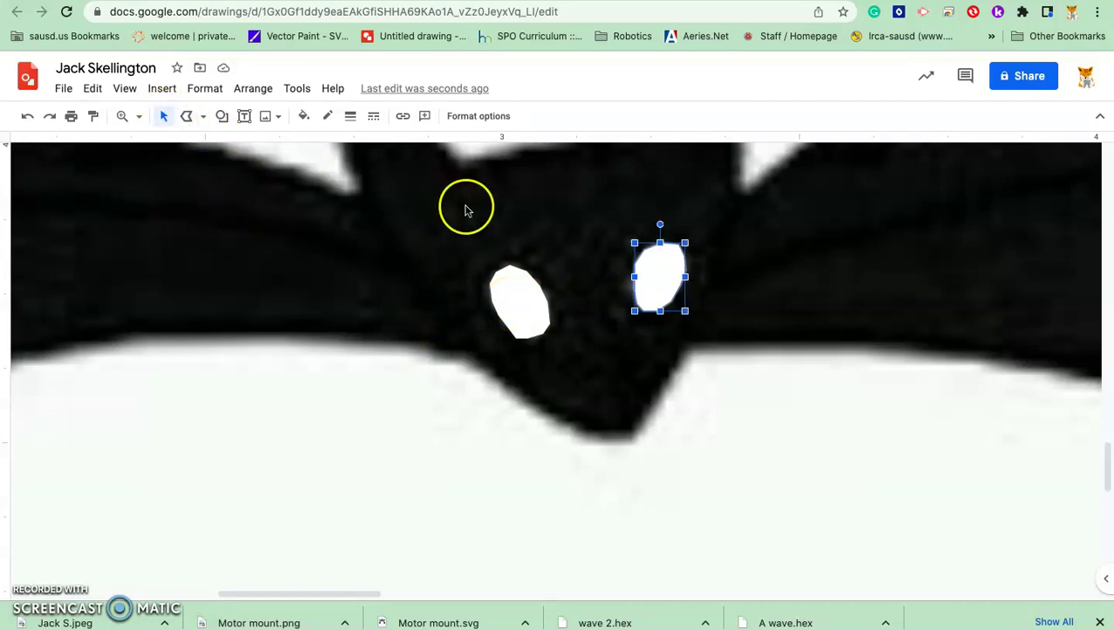
{"action": "left_click", "coordinate": [531, 316], "text": "shift"}
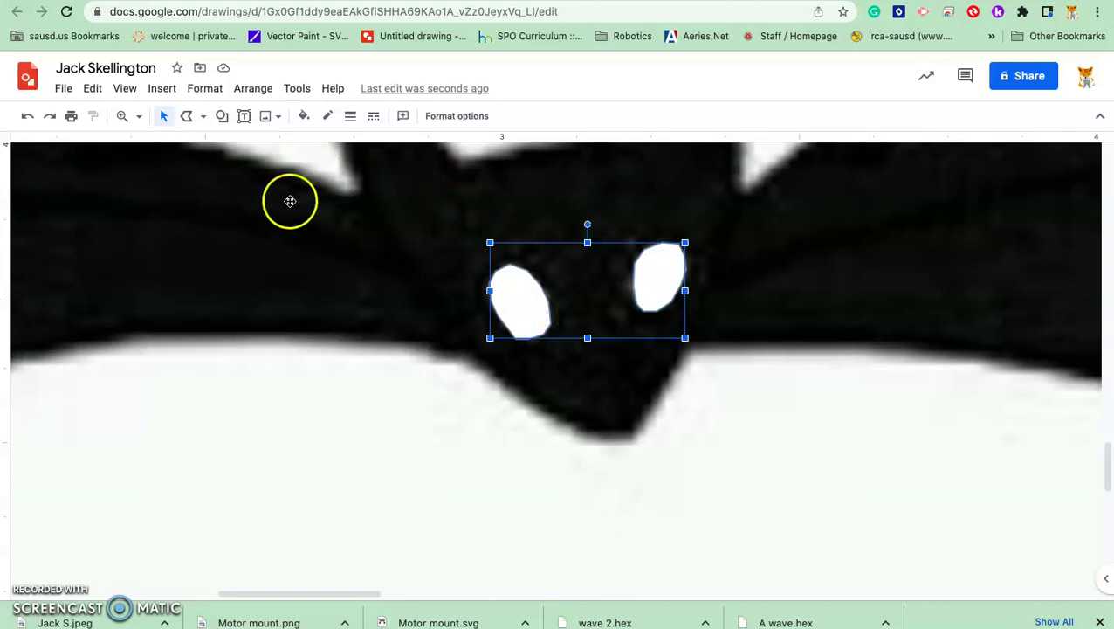
{"action": "left_click", "coordinate": [253, 89]}
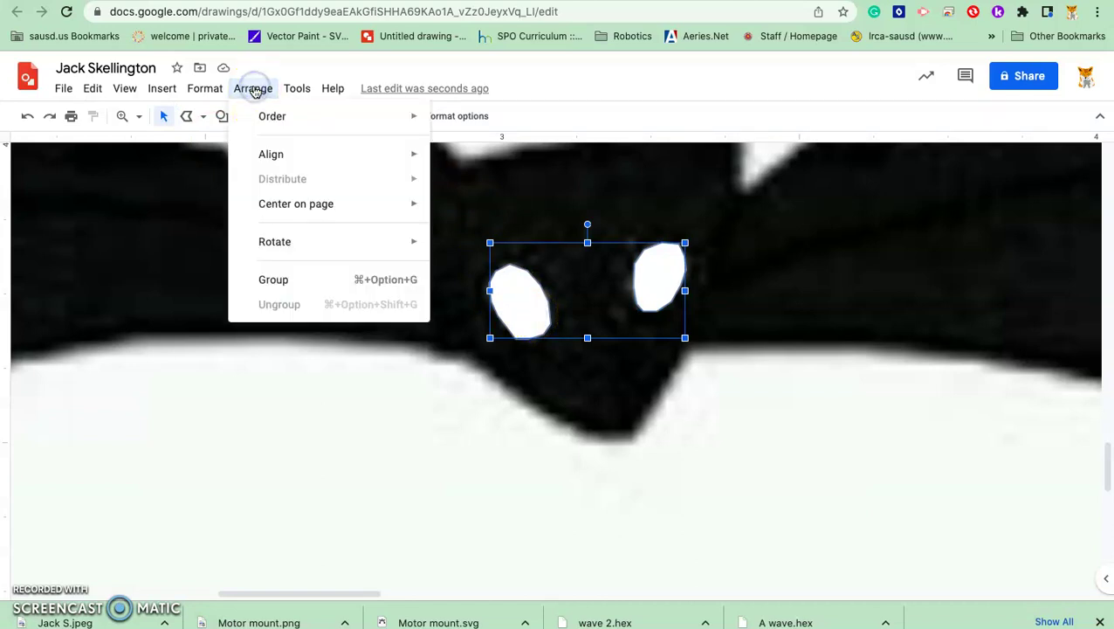
{"action": "left_click", "coordinate": [282, 280]}
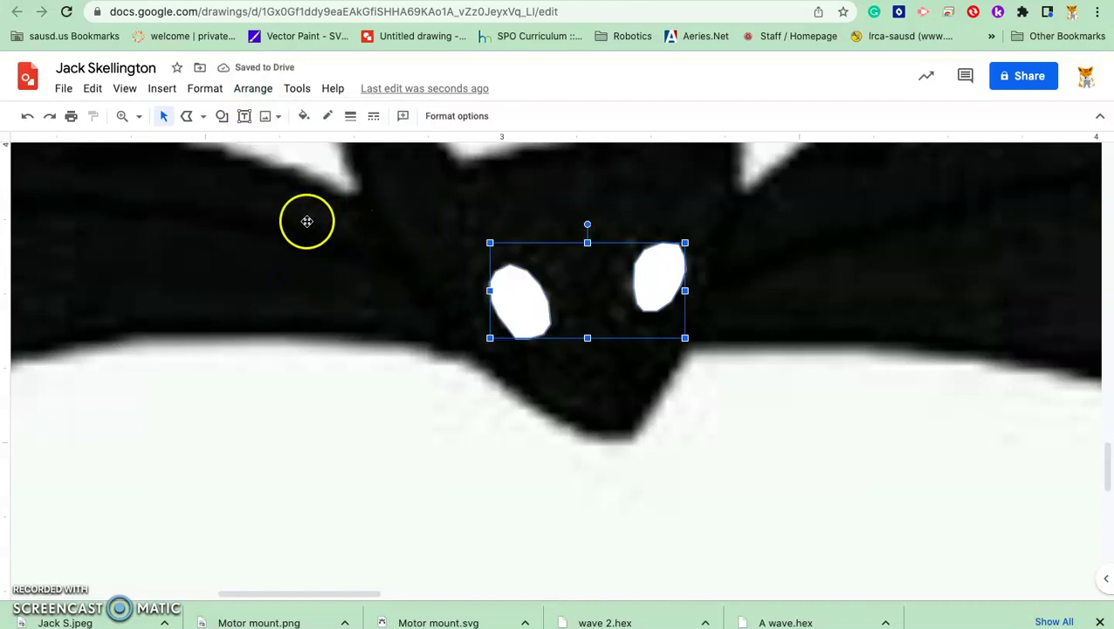
- Move the grouped eyes horizontally off the source image onto the bat's head in the black silhouette, then deselect them
{"action": "left_click", "coordinate": [136, 117]}
{"action": "left_click", "coordinate": [173, 168]}
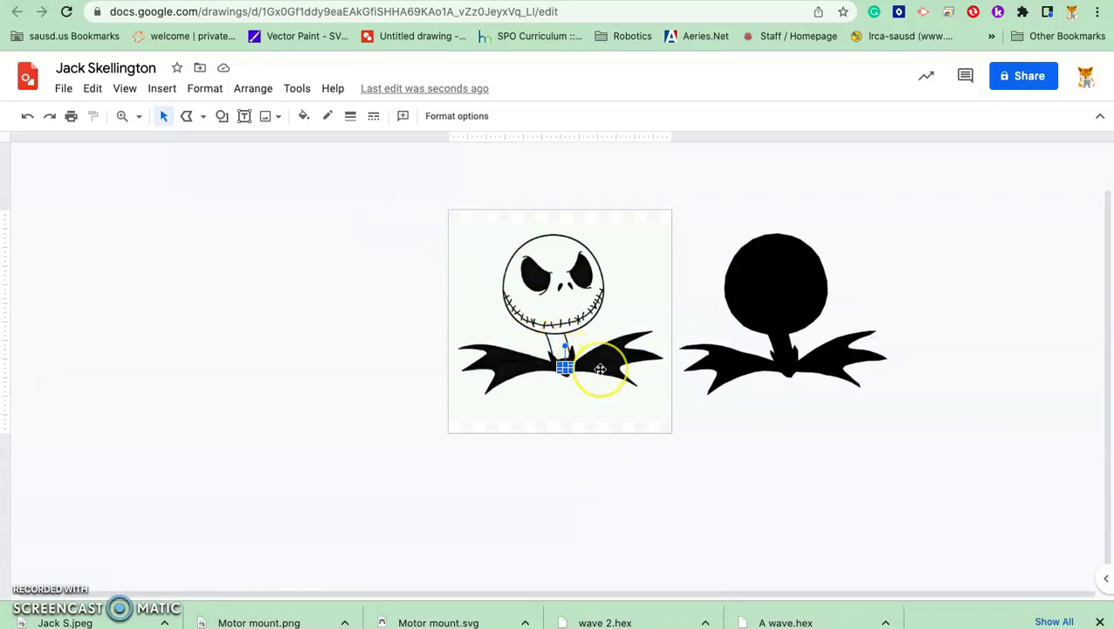
{"action": "scroll", "coordinate": [601, 367], "scroll_direction": "up", "scroll_amount": 1}
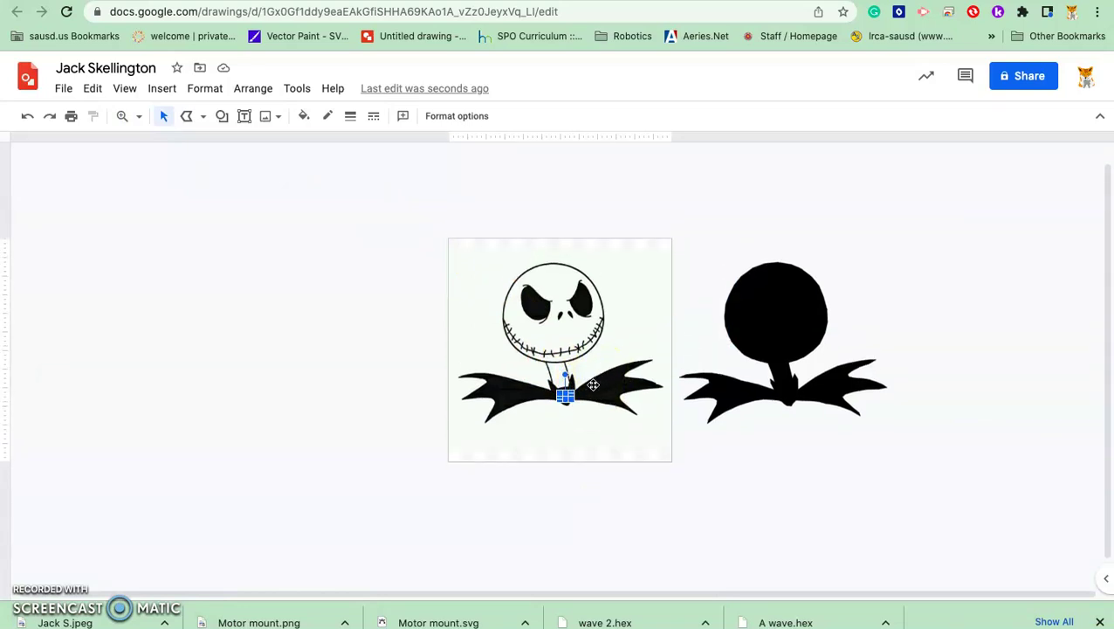
{"action": "key", "text": "Right"}
{"action": "key", "text": "Right"}
{"action": "key", "text": "Right"}
{"action": "key", "text": "Right"}
{"action": "key", "text": "Right"}
{"action": "key", "text": "Right"}
{"action": "key", "text": "Right"}
{"action": "key", "text": "Right"}
{"action": "key", "text": "Right"}
{"action": "key", "text": "Right"}
{"action": "key", "text": "Right"}
{"action": "key", "text": "Right"}
{"action": "key", "text": "Right"}
{"action": "key", "text": "Right"}
{"action": "key", "text": "Right"}
{"action": "key", "text": "Right"}
{"action": "key", "text": "Right"}
{"action": "key", "text": "Right"}
{"action": "key", "text": "Right"}
{"action": "key", "text": "Right"}
{"action": "key", "text": "Right"}
{"action": "key", "text": "Right"}
{"action": "key", "text": "Right"}
{"action": "key", "text": "Right"}
{"action": "key", "text": "Right"}
{"action": "key", "text": "Right"}
{"action": "key", "text": "Right"}
{"action": "key", "text": "Right"}
{"action": "key", "text": "Right"}
{"action": "key", "text": "Right"}
{"action": "key", "text": "Right"}
{"action": "key", "text": "Right"}
{"action": "key", "text": "Right"}
{"action": "key", "text": "Right"}
{"action": "key", "text": "Right"}
{"action": "key", "text": "Right"}
{"action": "key", "text": "Right"}
{"action": "key", "text": "Right"}
{"action": "key", "text": "Right"}
{"action": "key", "text": "Right"}
{"action": "key", "text": "Right"}
{"action": "key", "text": "Right"}
{"action": "key", "text": "Right"}
{"action": "key", "text": "Right"}
{"action": "key", "text": "Right"}
{"action": "key", "text": "Right"}
{"action": "key", "text": "Right"}
{"action": "key", "text": "Right"}
{"action": "key", "text": "Right"}
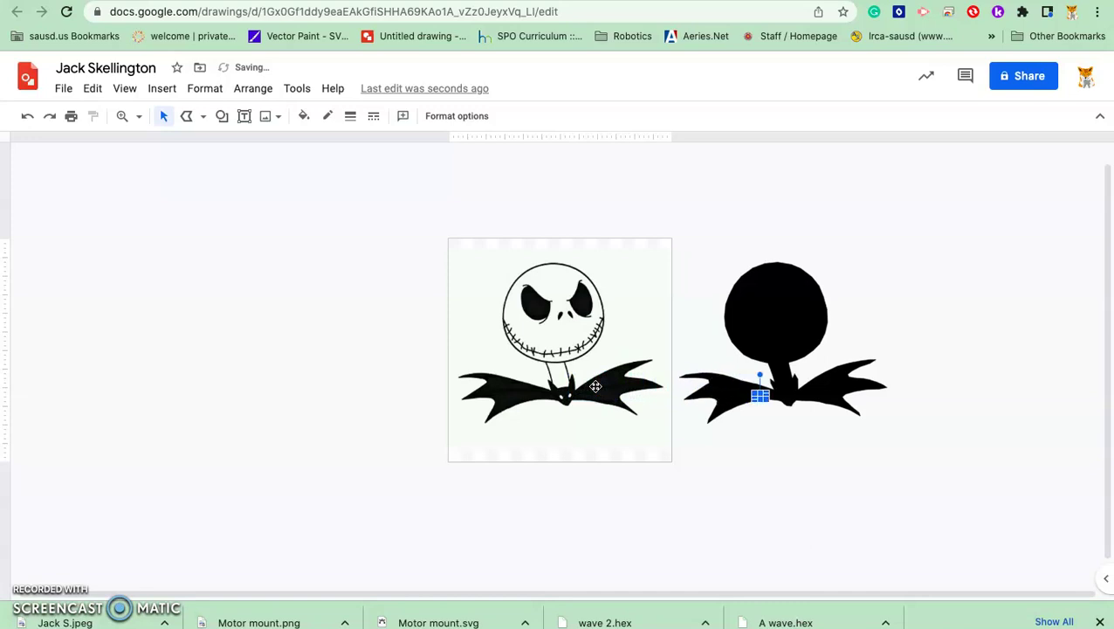
{"action": "key", "text": "Right"}
{"action": "key", "text": "Right"}
{"action": "left_click", "coordinate": [702, 242]}
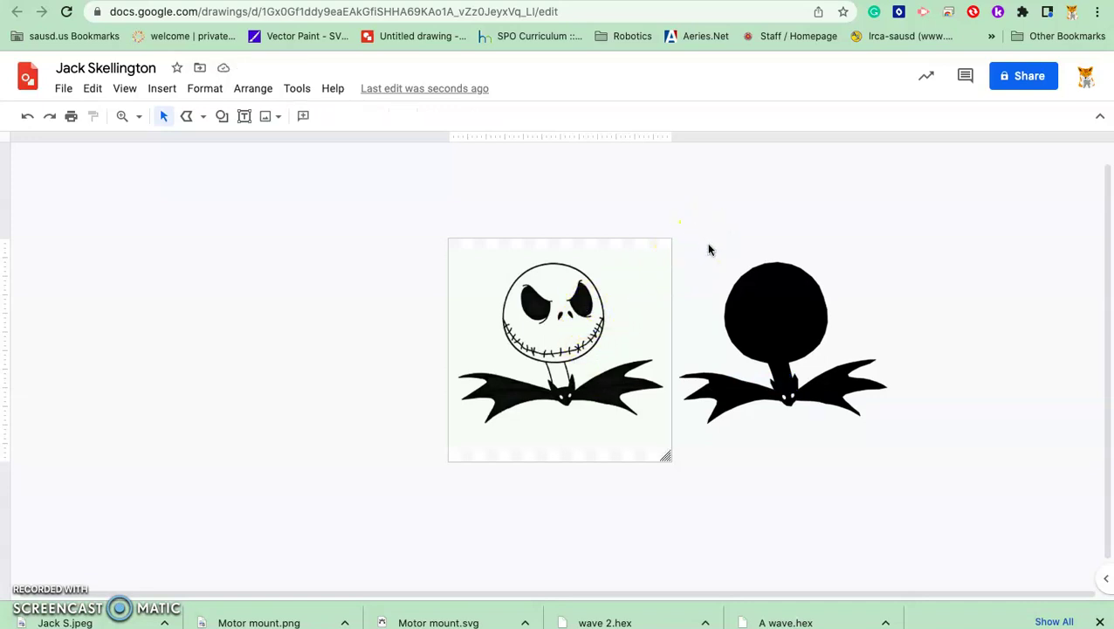